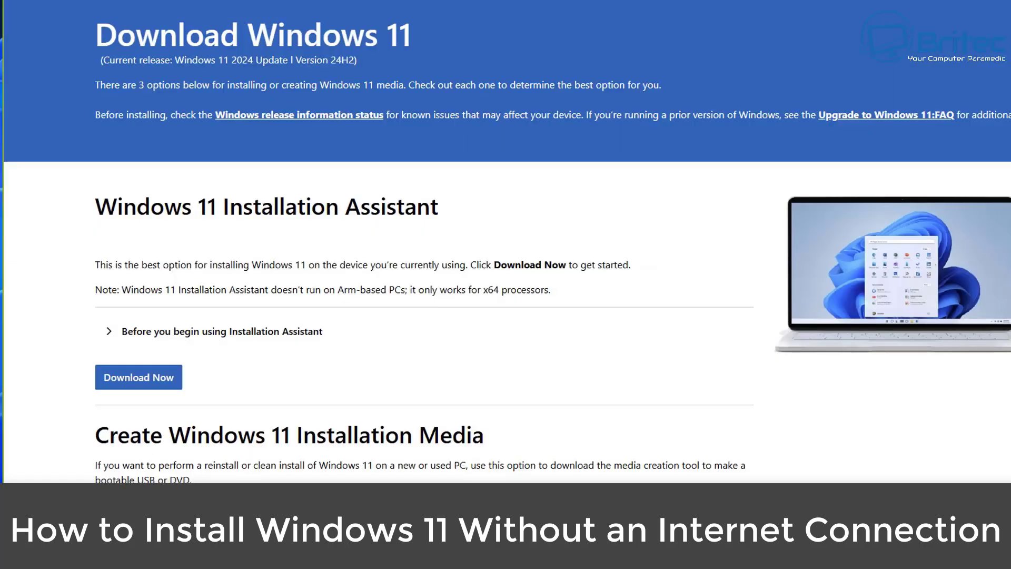
Scroll the Download Windows 11 page down to the x64 ISO download section.
scroll(505, 273, "down", 2)
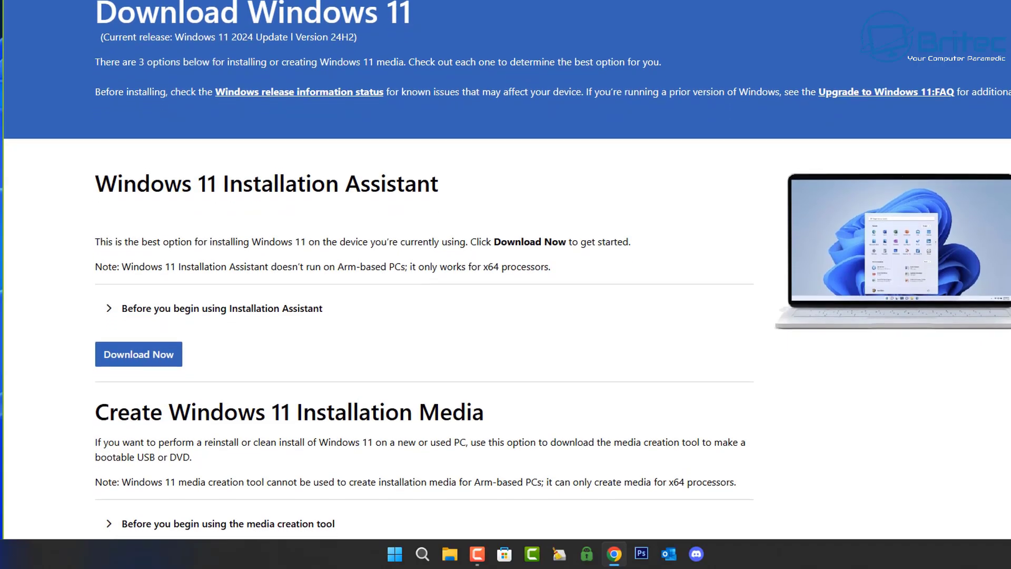
scroll(505, 274, "down", 2)
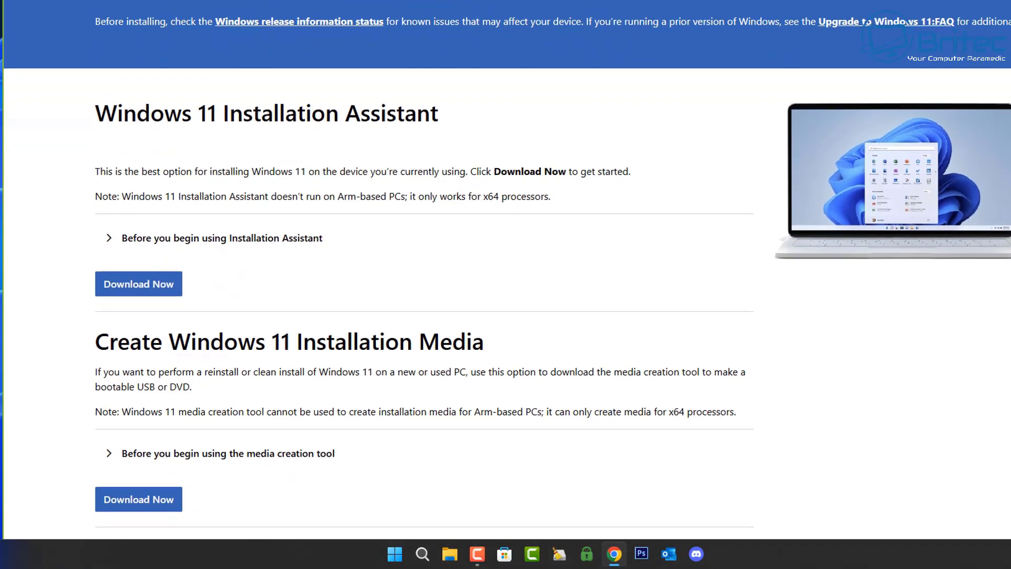
scroll(506, 273, "down", 2)
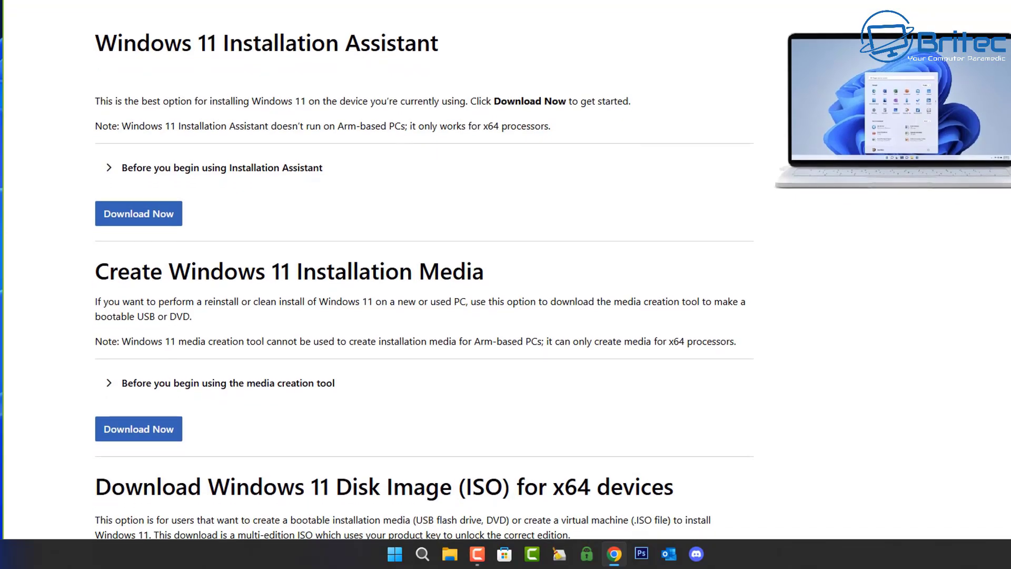
scroll(472, 319, "down", 1)
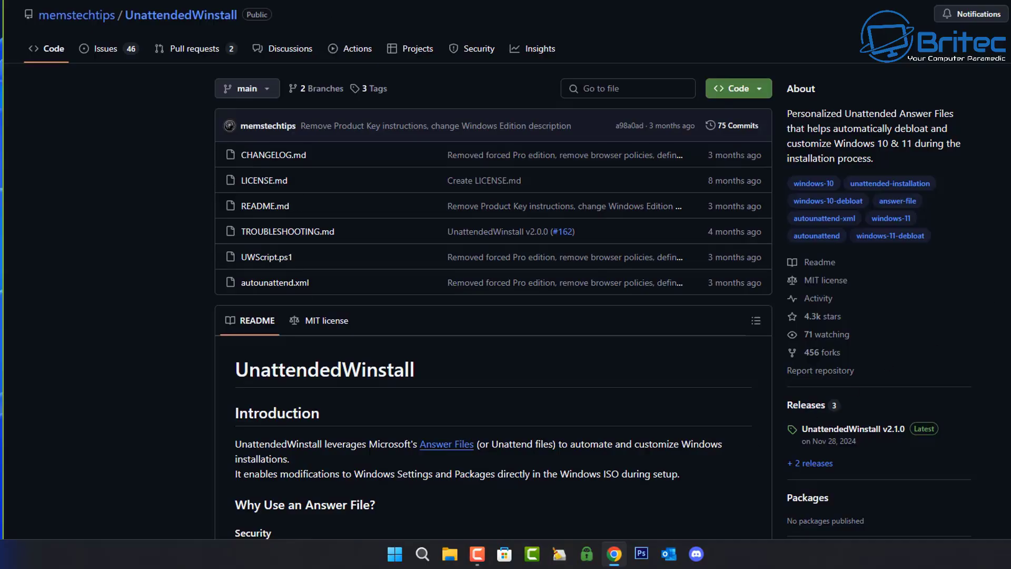
Scroll through the UnattendedWinstall README introduction about answer-file automated installs.
scroll(506, 274, "down", 2)
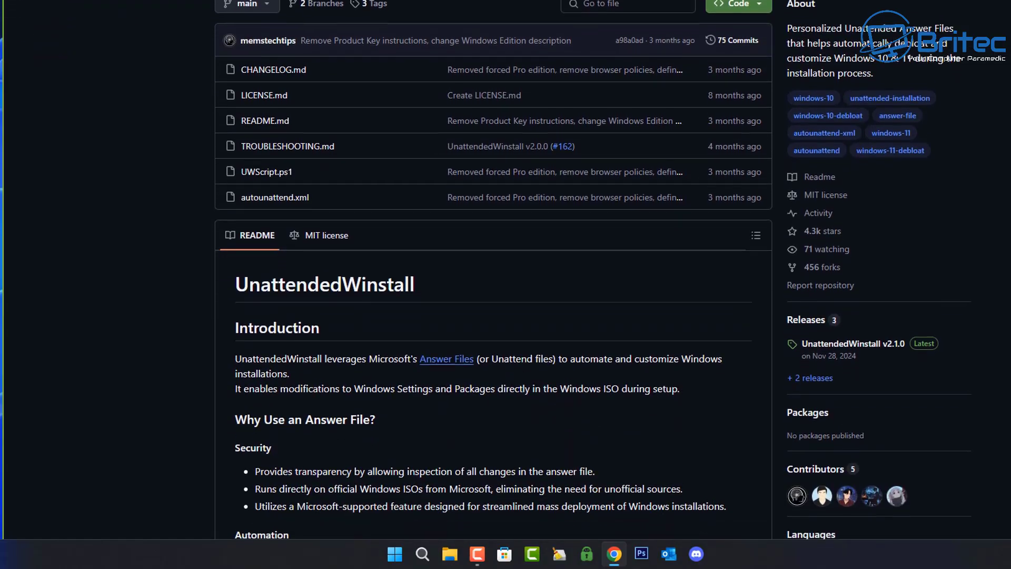
scroll(505, 273, "down", 3)
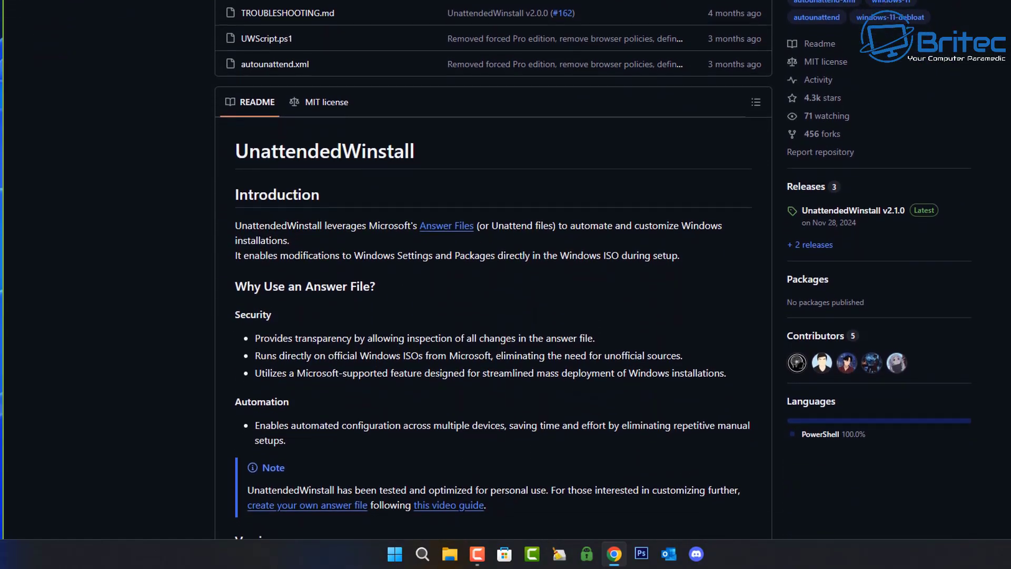
scroll(506, 274, "down", 3)
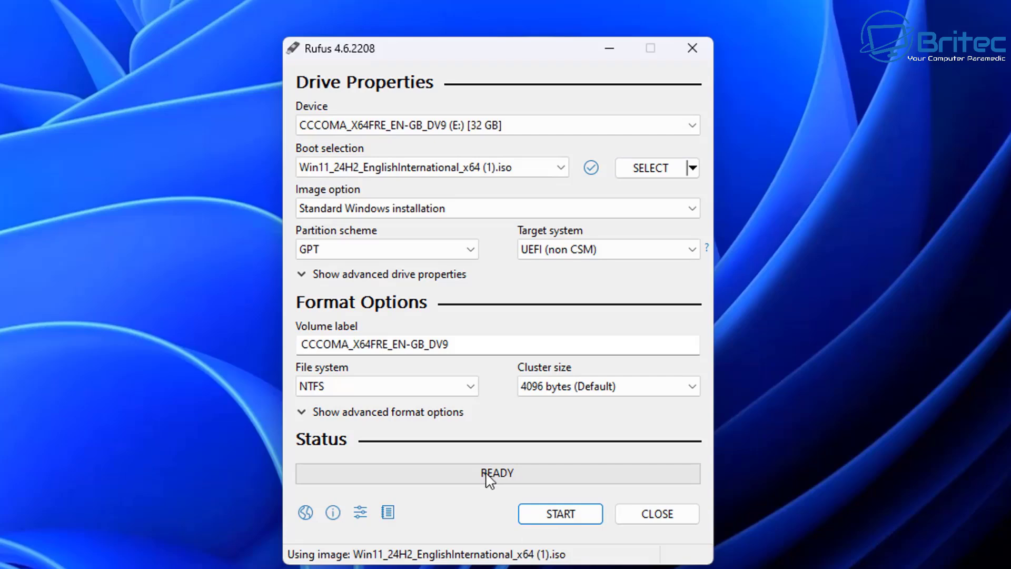
Keep GPT as the partition scheme and start writing the Windows 11 ISO to the drive.
left_click(374, 254)
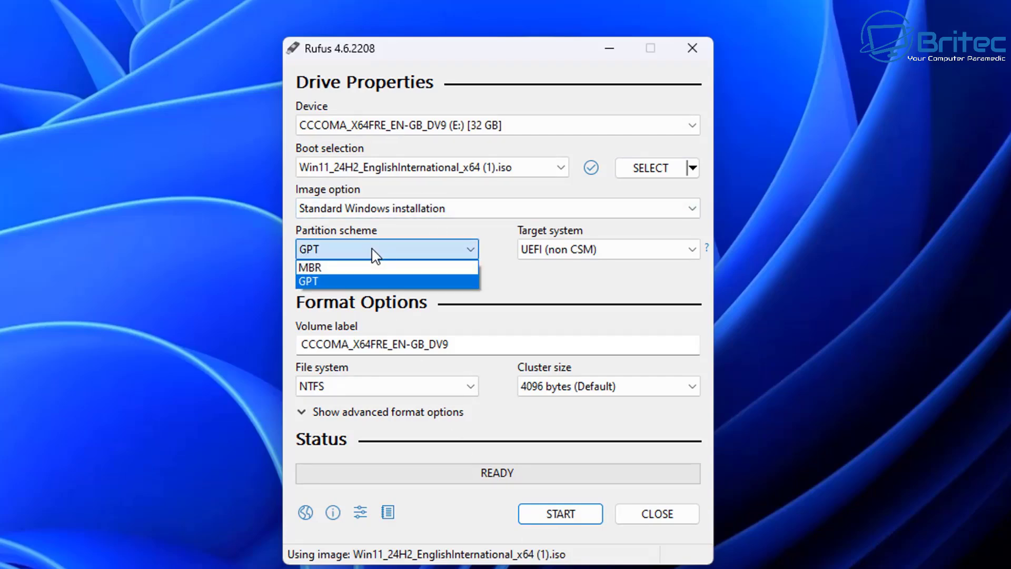
left_click(375, 255)
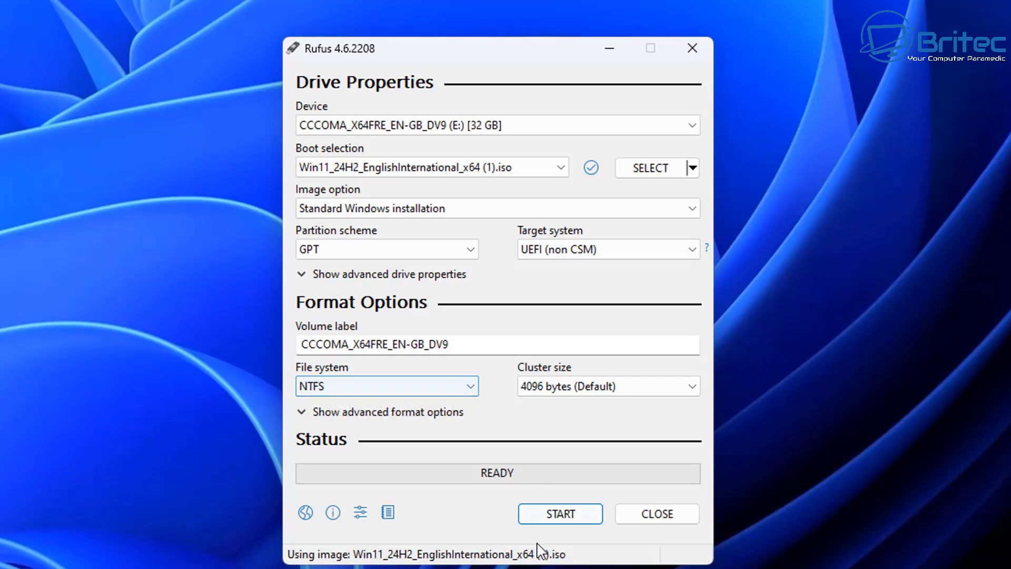
left_click(564, 515)
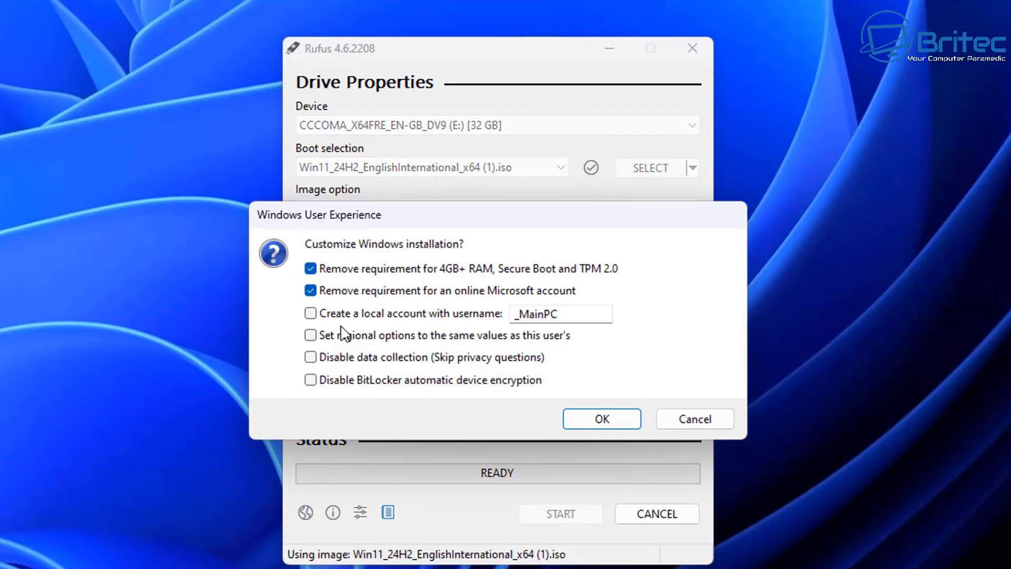
Tick local account, regional options, no data collection and disable BitLocker encryption in Windows User Experience.
left_click(311, 313)
double_click(560, 315)
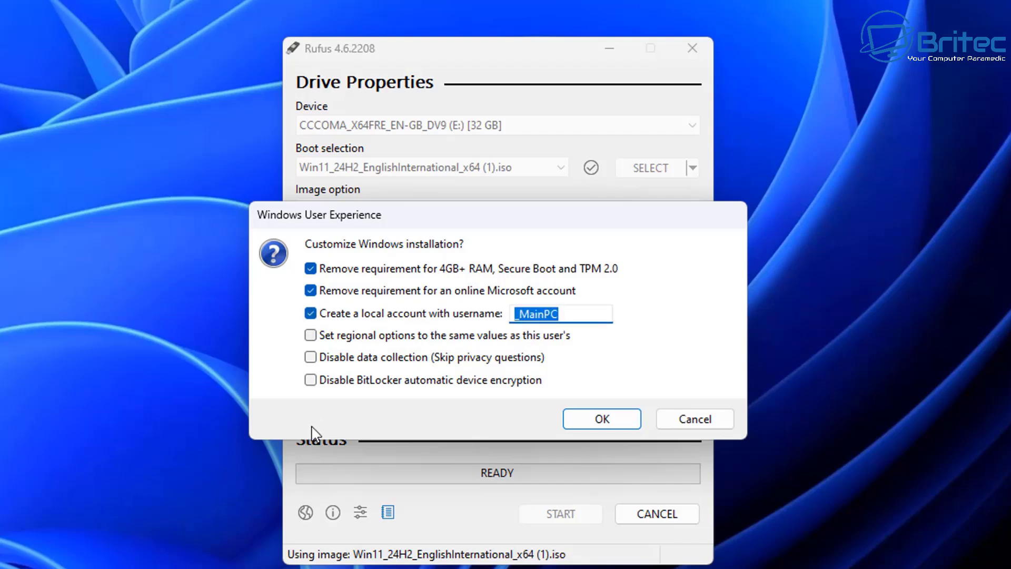
left_click(312, 341)
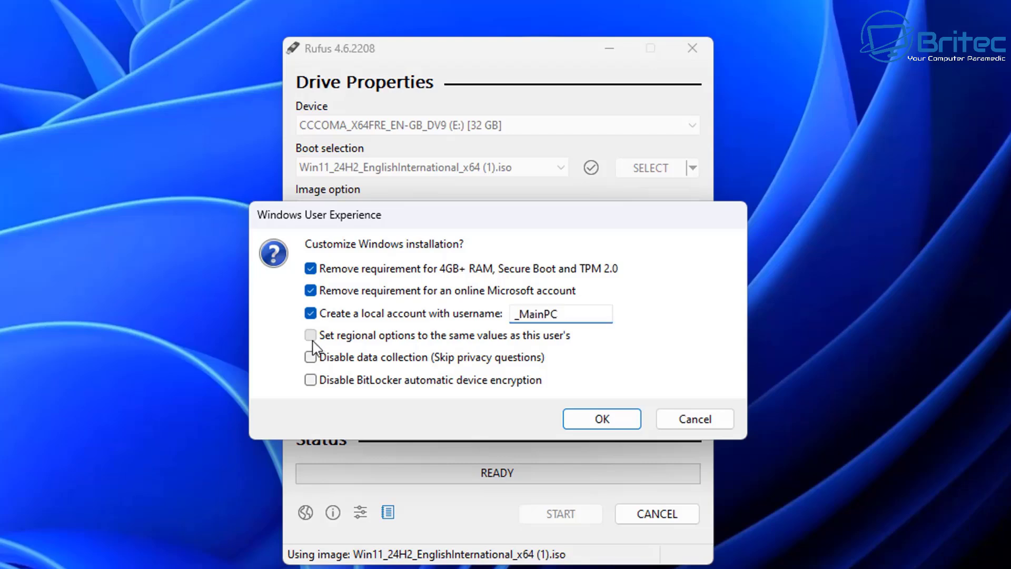
left_click(311, 357)
left_click(311, 380)
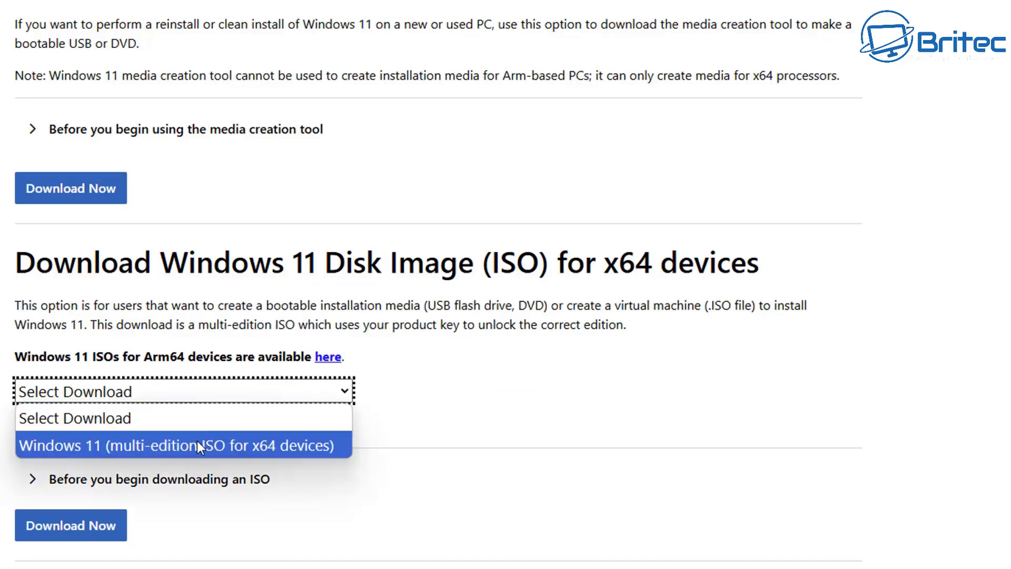
Pick Windows 11 (multi-edition ISO for x64 devices) and download the media creation tool.
left_click(197, 444)
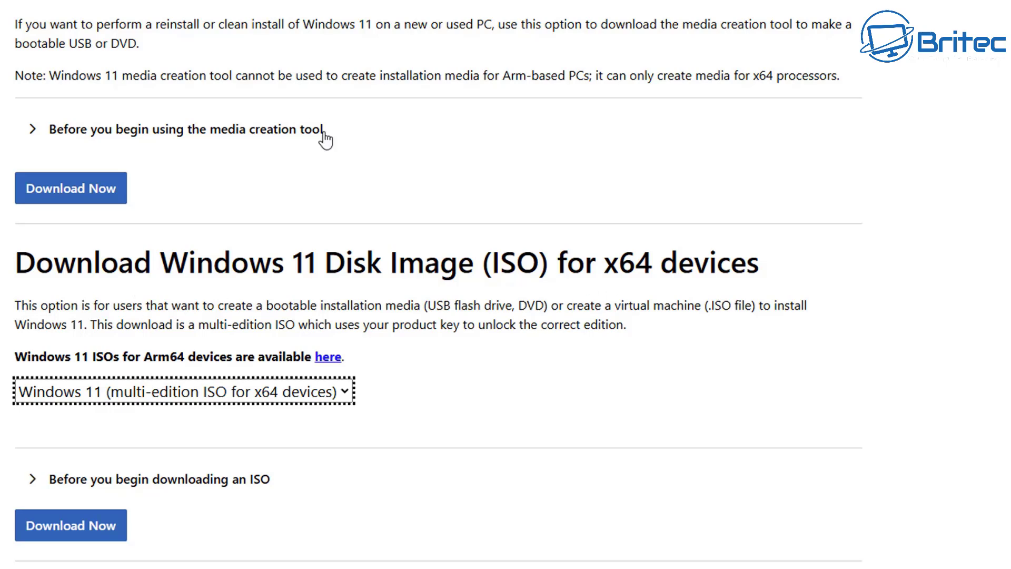
left_click(75, 190)
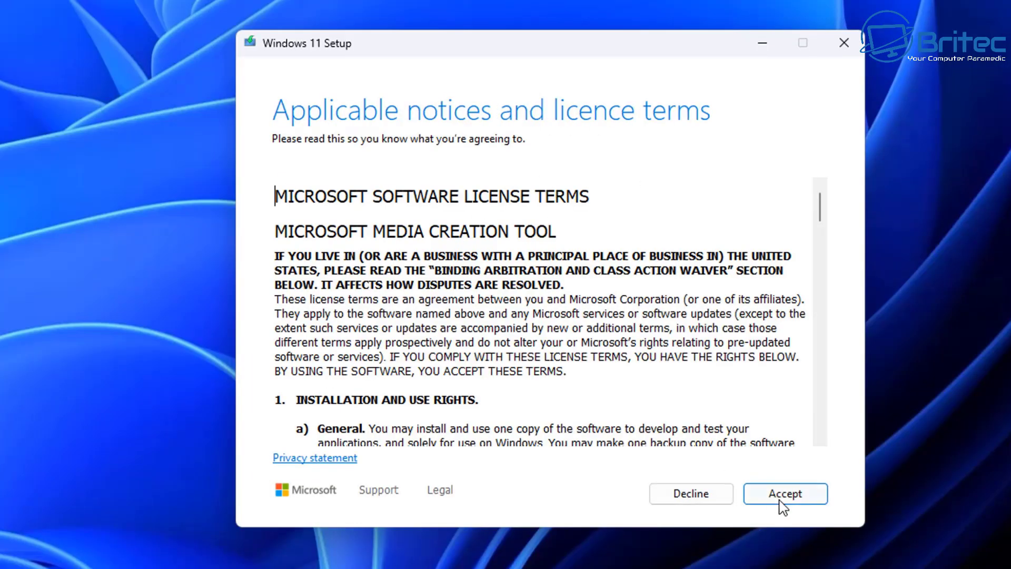
Accept the licence, untick recommended options, and target USB flash drive E: for the media.
left_click(780, 495)
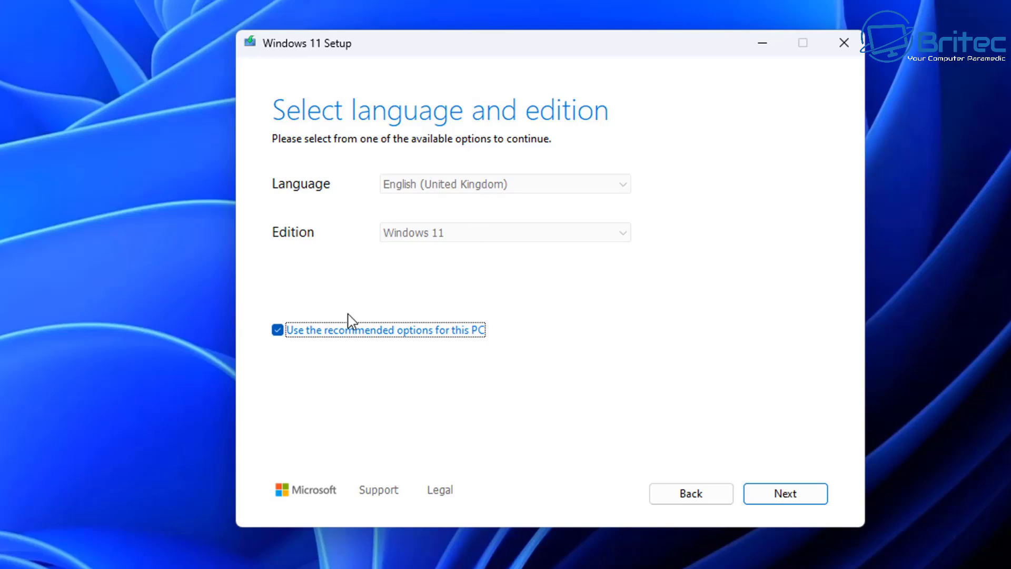
left_click(291, 333)
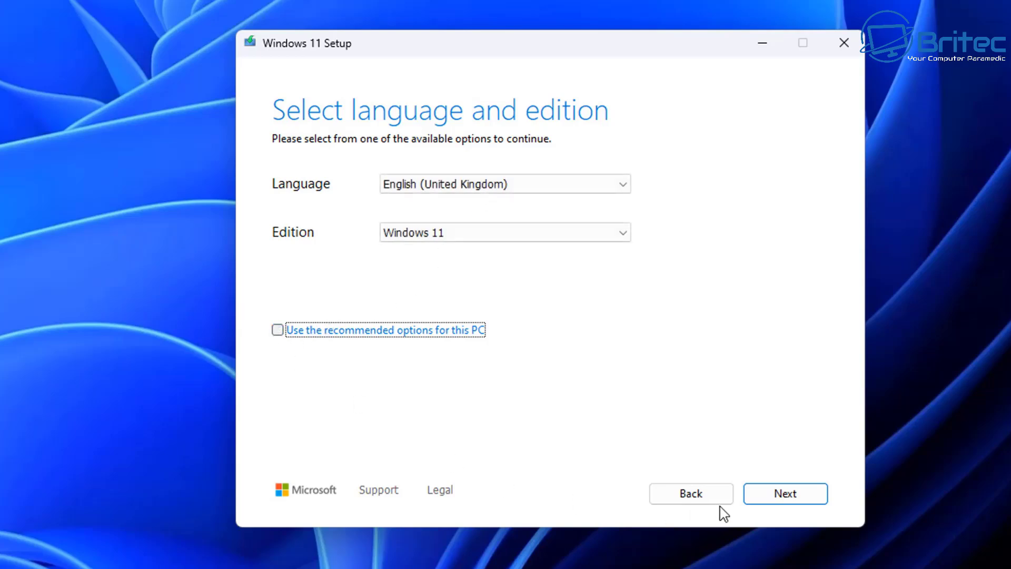
left_click(781, 496)
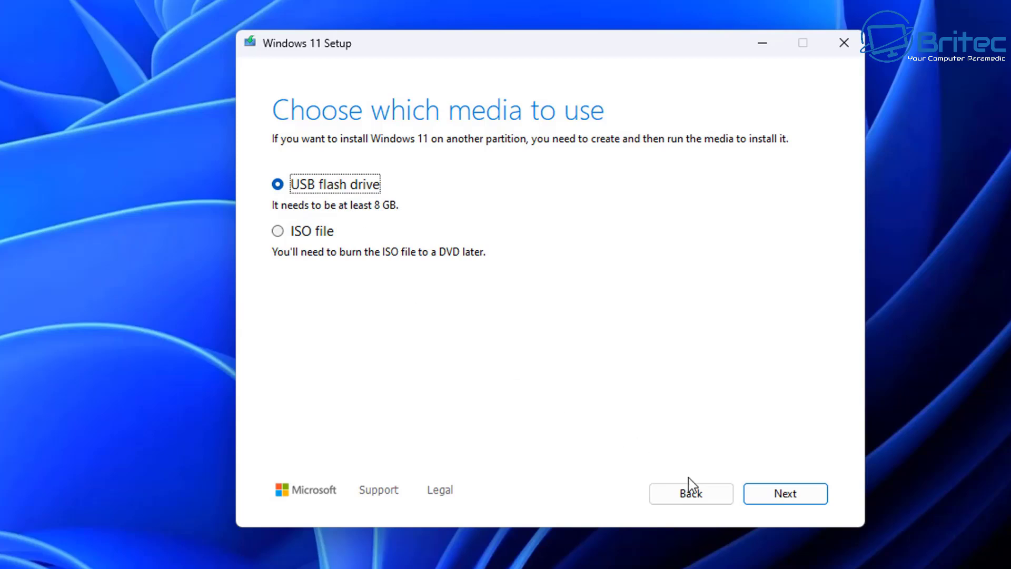
left_click(795, 496)
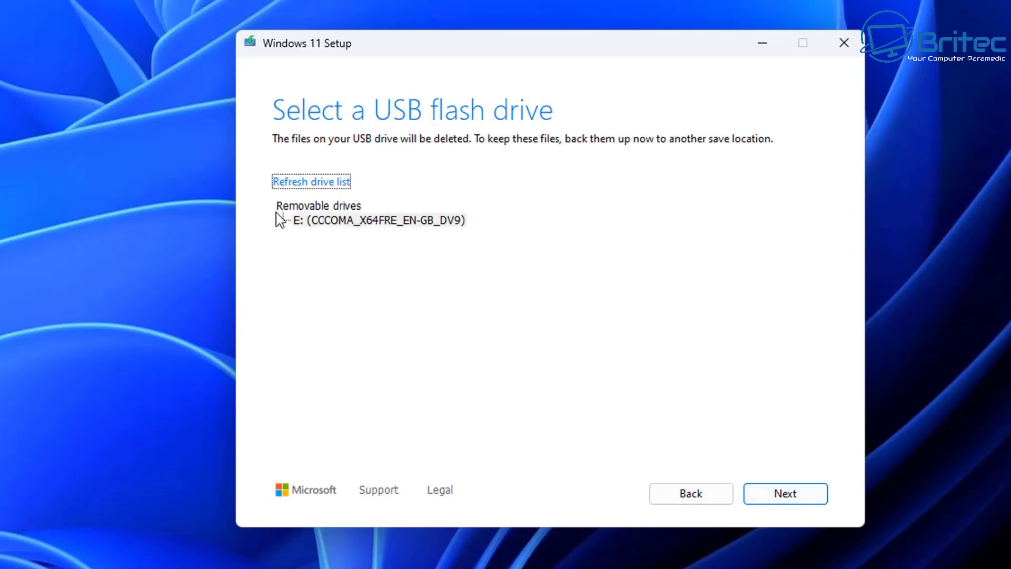
left_click(796, 499)
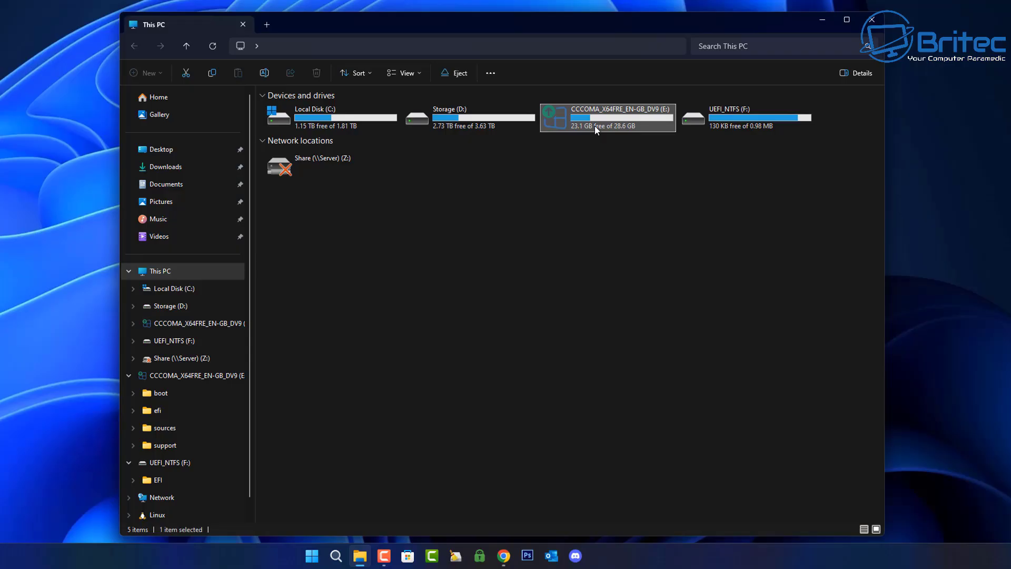
Paste autounattend.xml onto the E: drive, then delete it again.
double_click(595, 127)
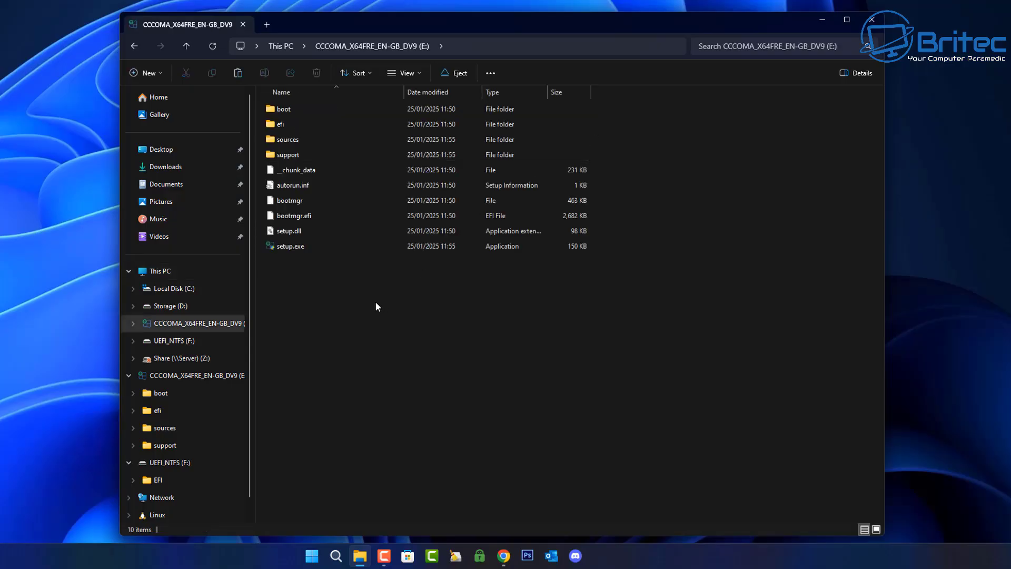
key("ctrl+v")
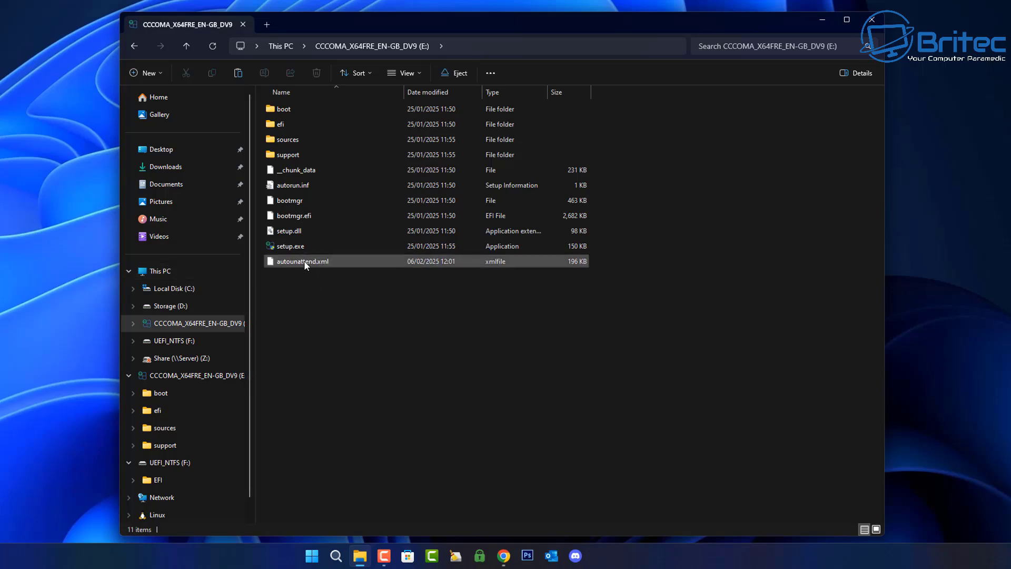
mouse_move(305, 263)
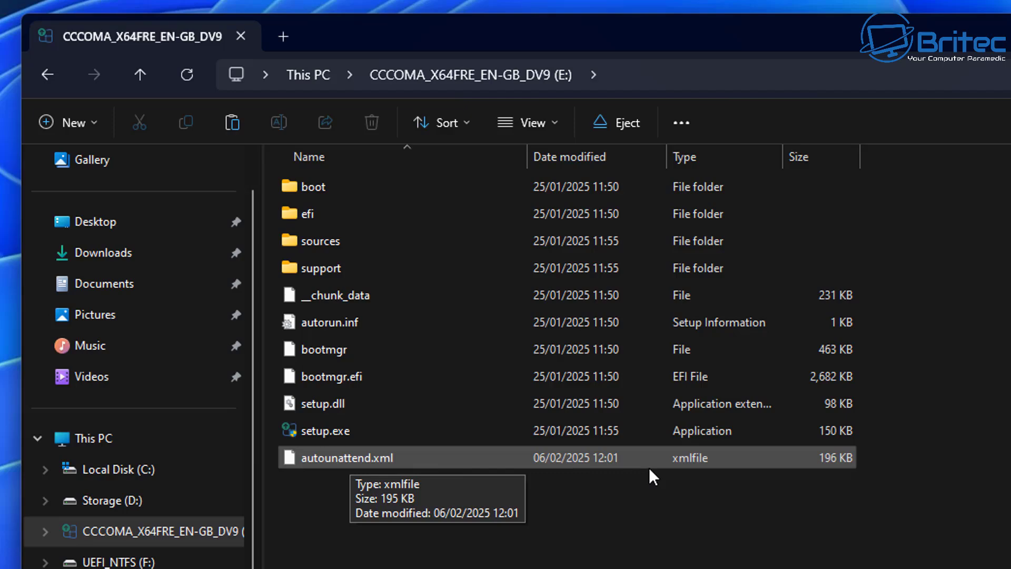
key("Delete")
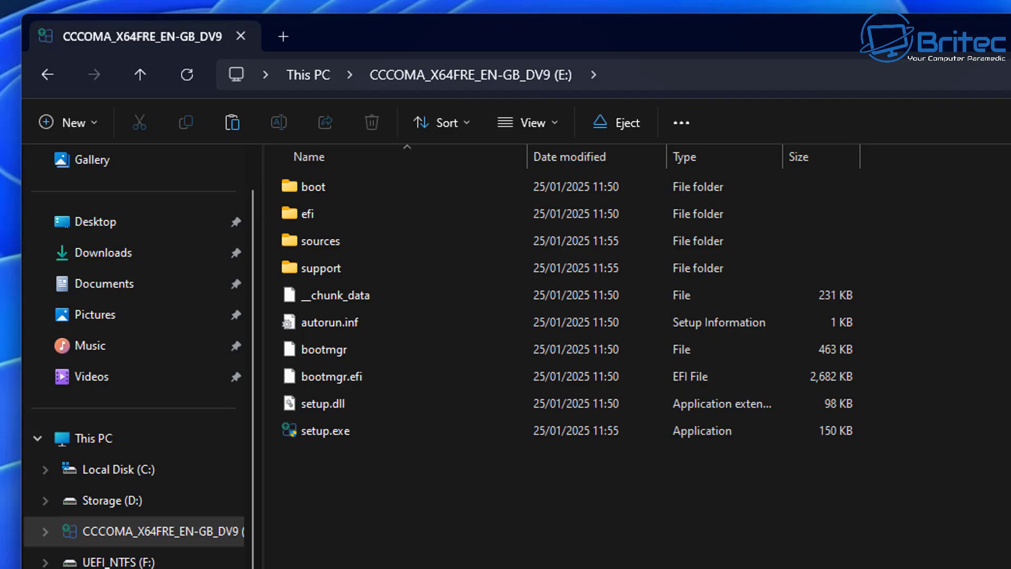
Create a new folder named Drivers on the E: drive.
right_click(380, 506)
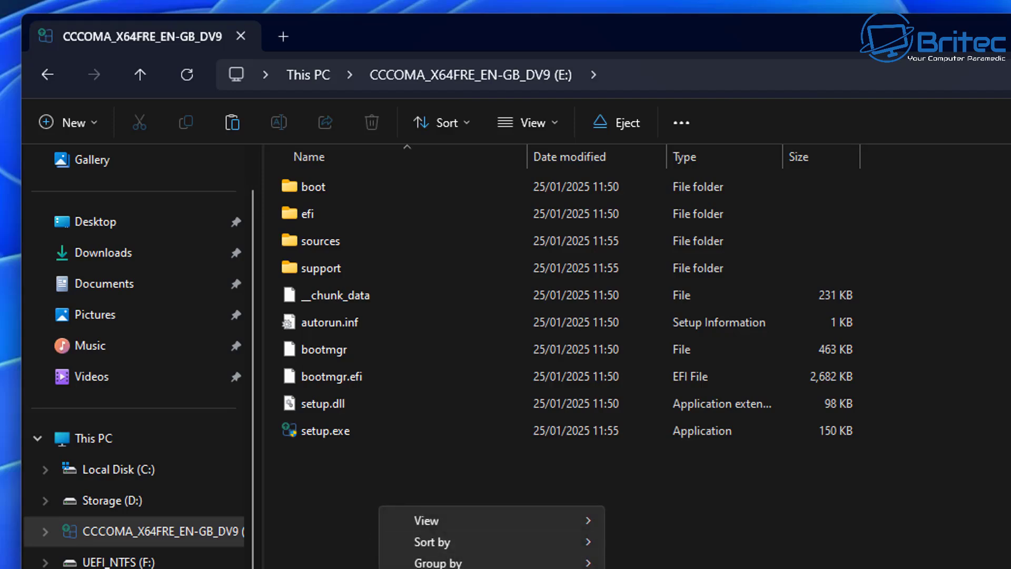
key("ctrl+shift+n")
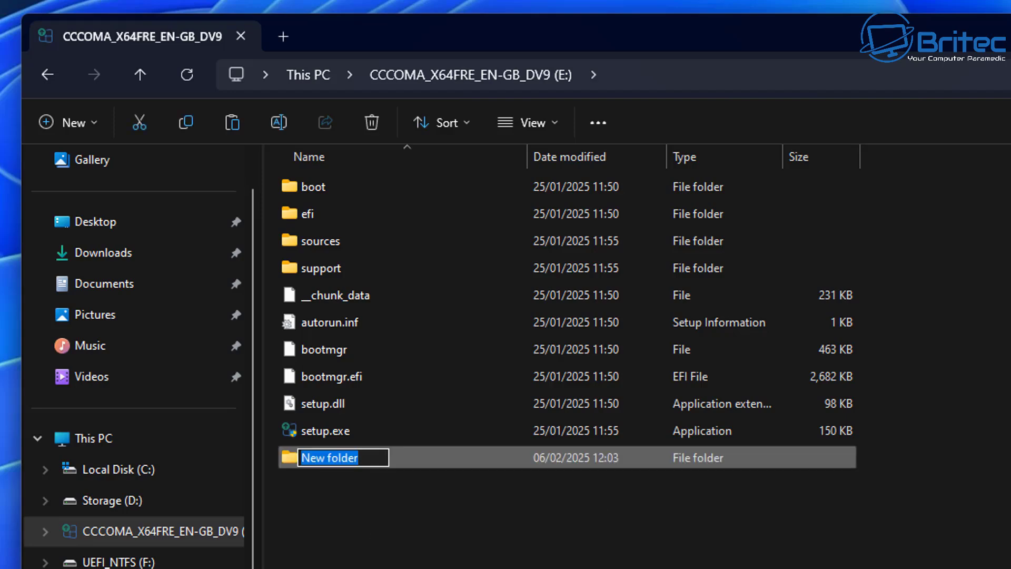
type("Driver")
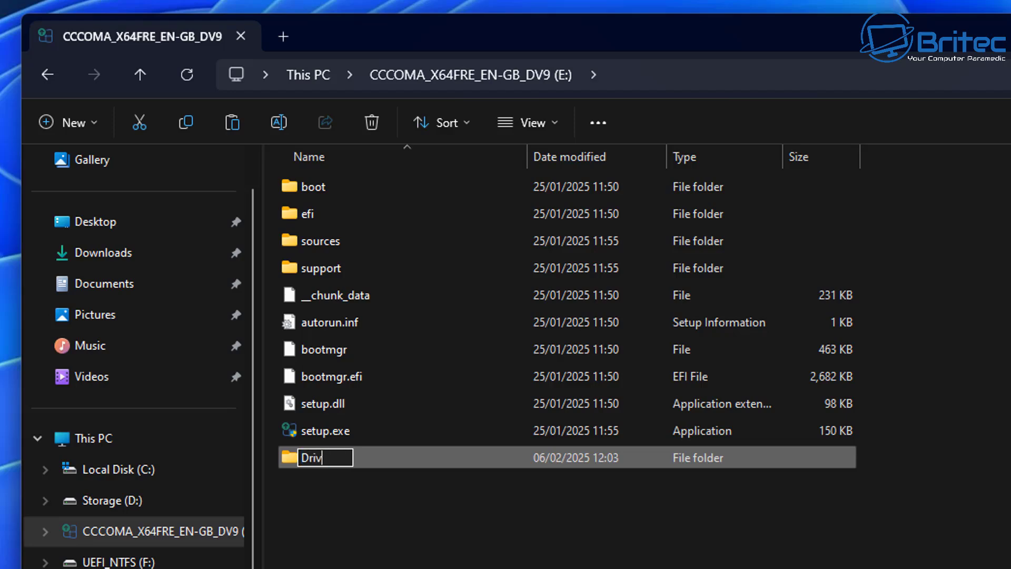
type("s")
key("Return")
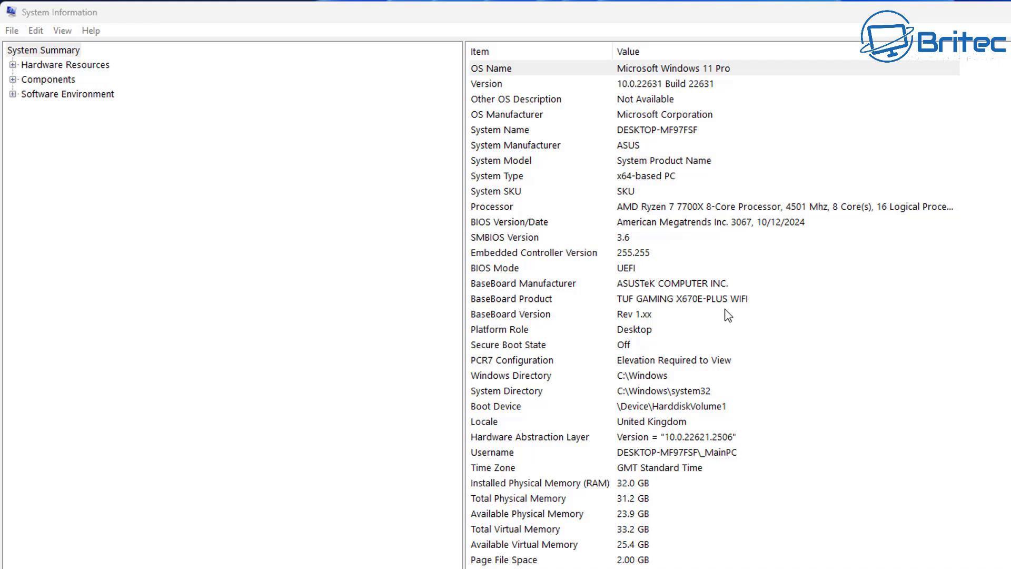
Check the motherboard model (TUF GAMING X670E-PLUS WIFI) in System Information, then close Explorer.
left_click(743, 300)
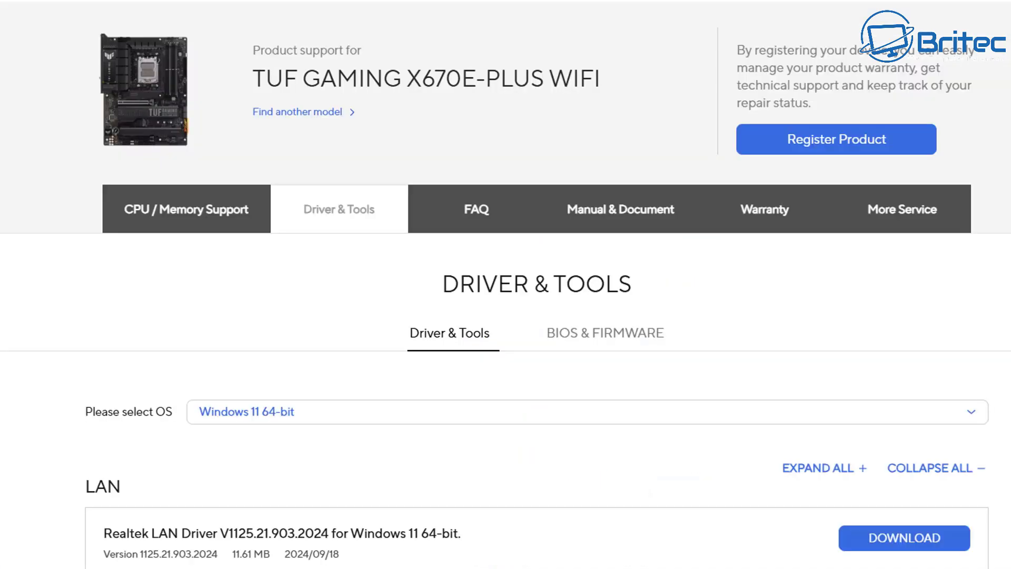
scroll(505, 284, "down", 7)
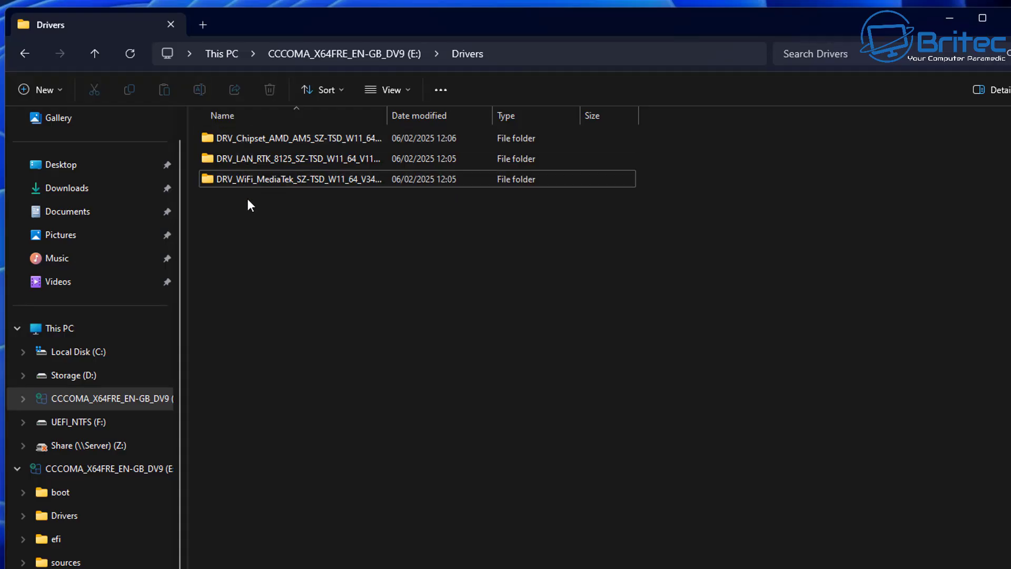
left_click(22, 55)
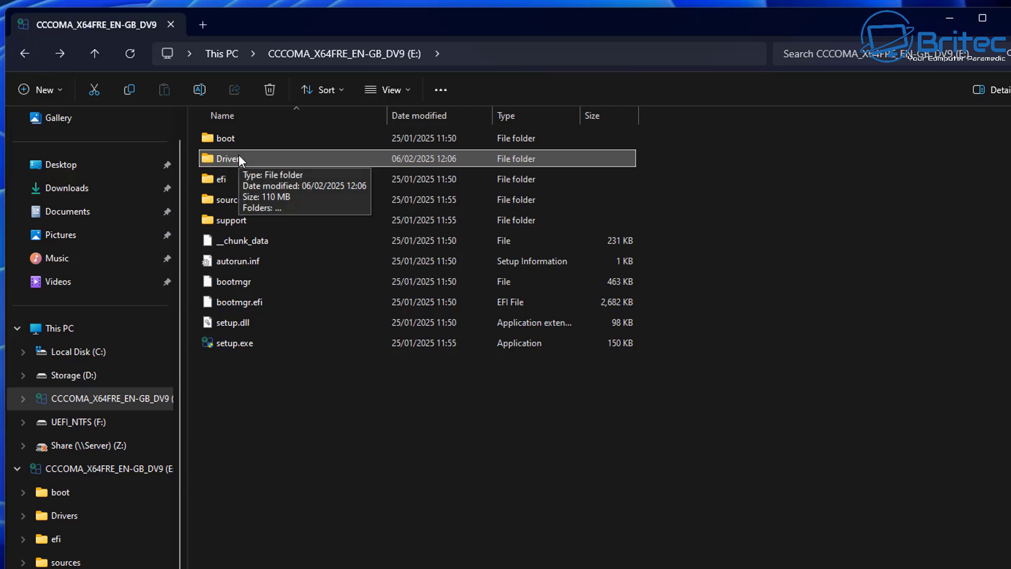
left_click(1004, 19)
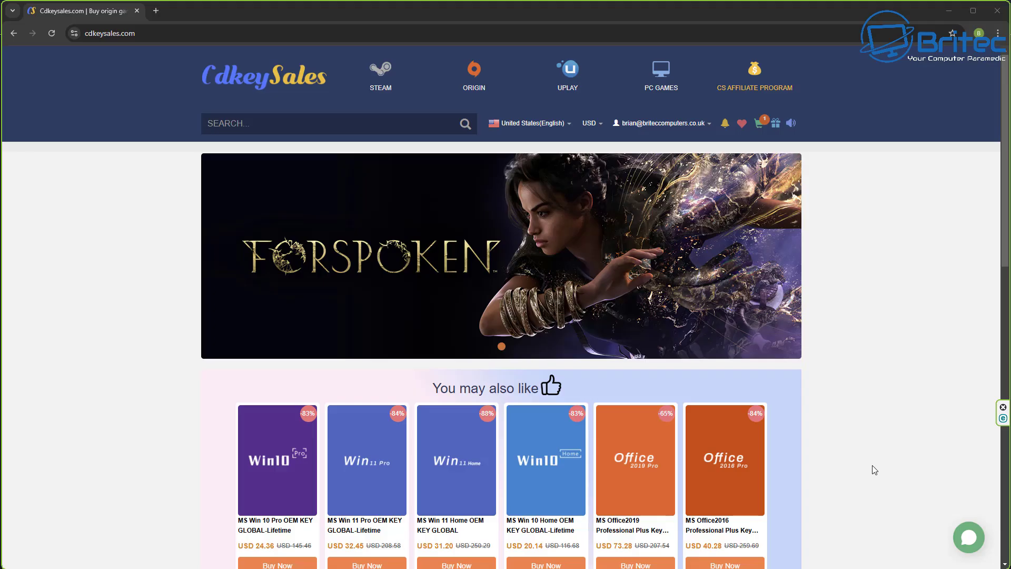
Order the MS Win 11 Pro OEM key with promo code BR09 (USD 22.71) and activate Windows.
left_click(383, 487)
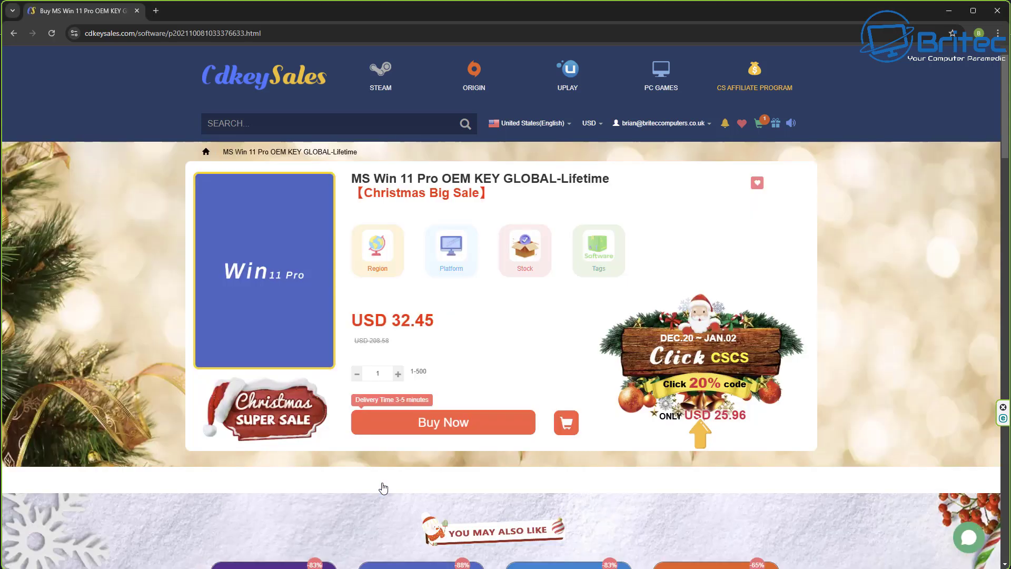
left_click(412, 433)
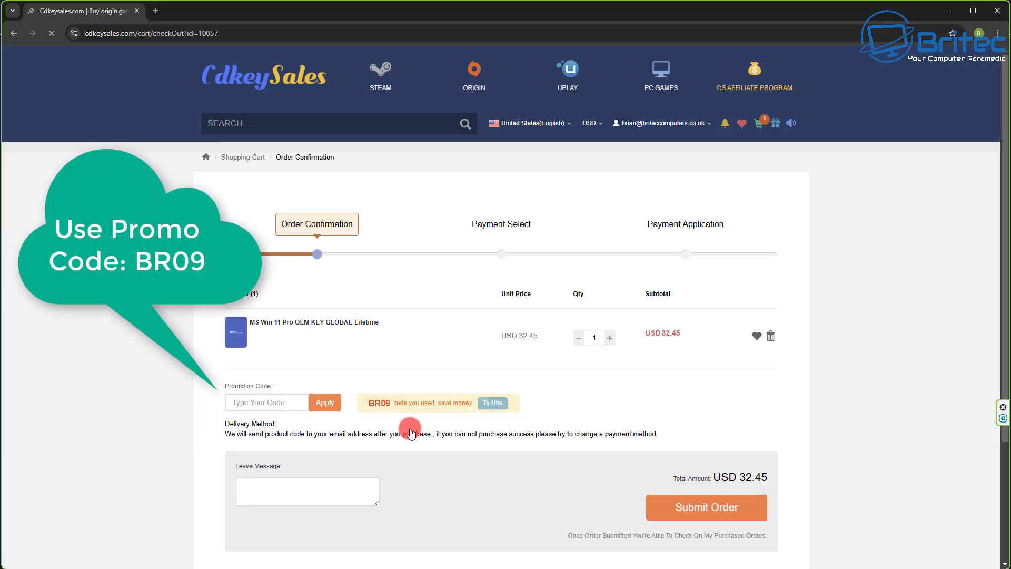
left_click(280, 404)
type("B")
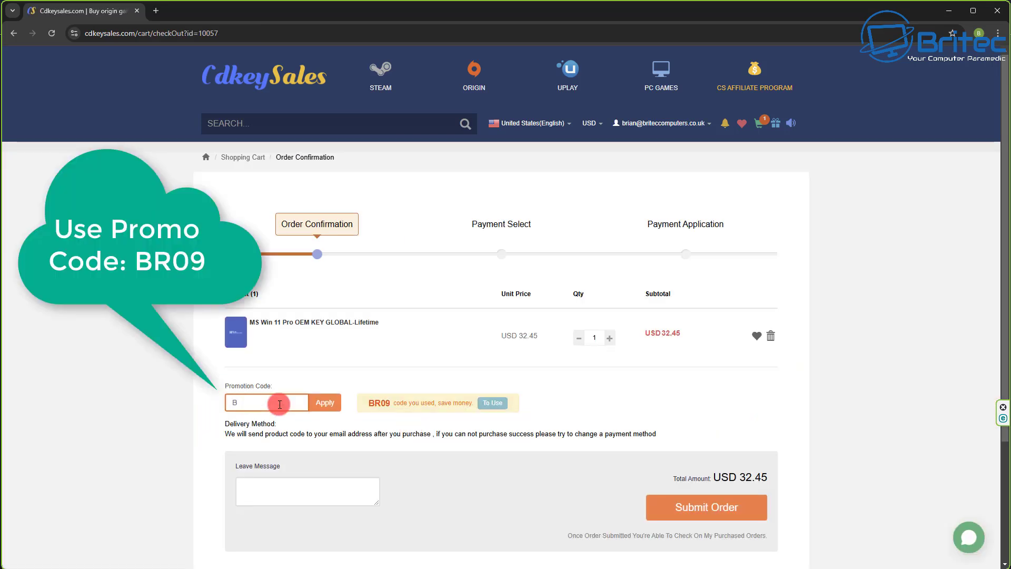
type("R09")
left_click(326, 406)
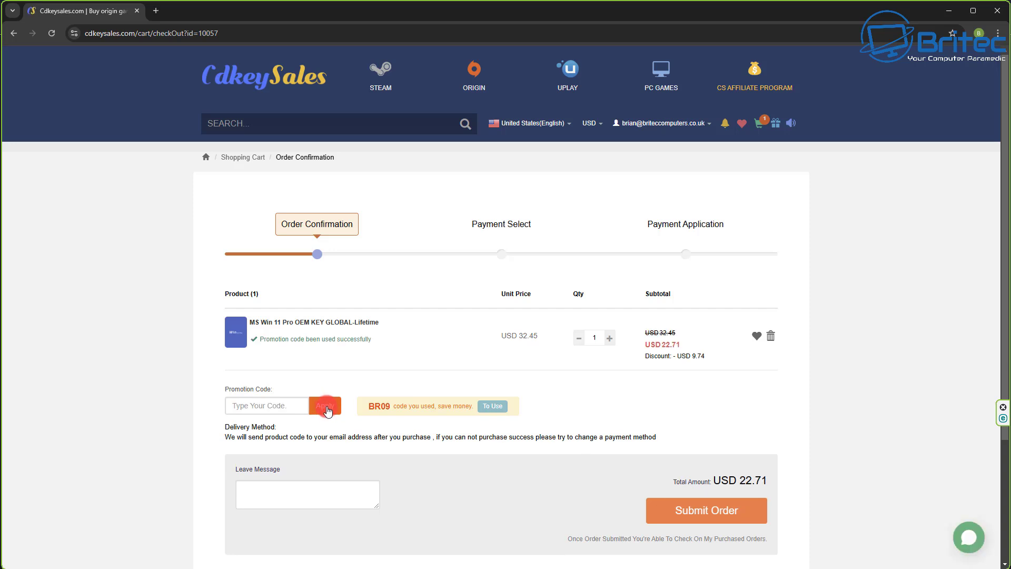
left_click(692, 524)
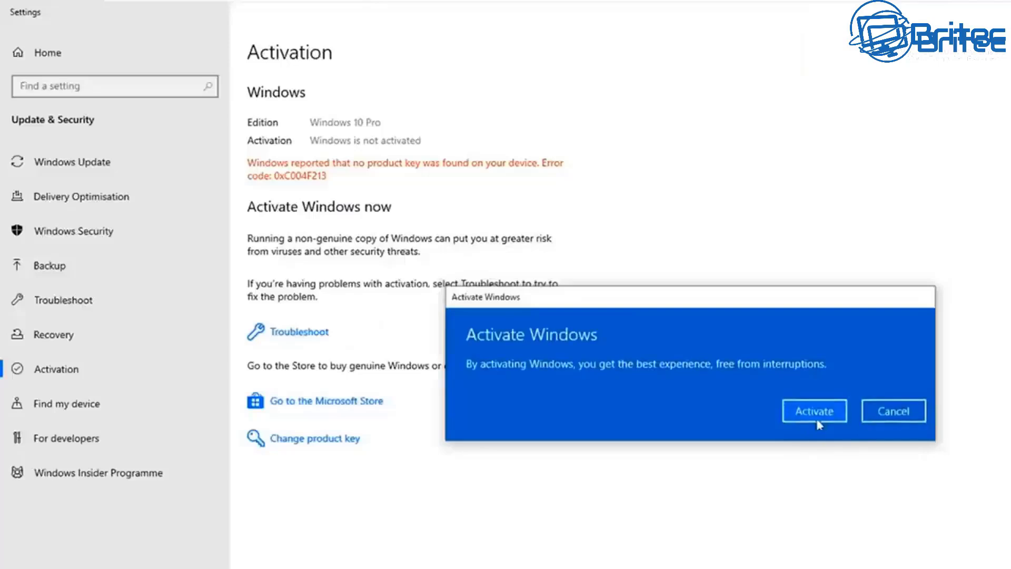
left_click(816, 413)
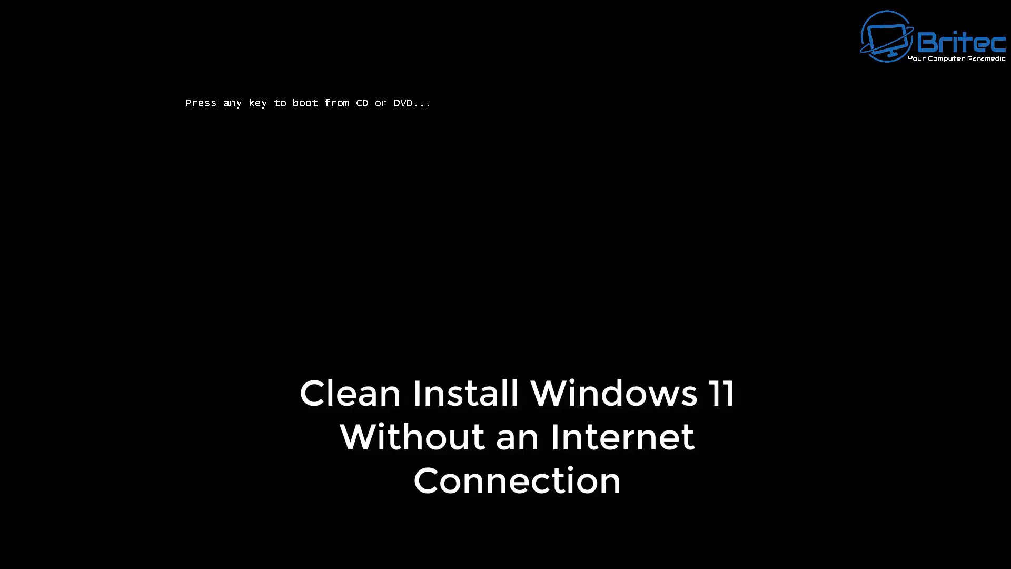
Boot from the installation media and set the time and currency format to English (world).
key("Return")
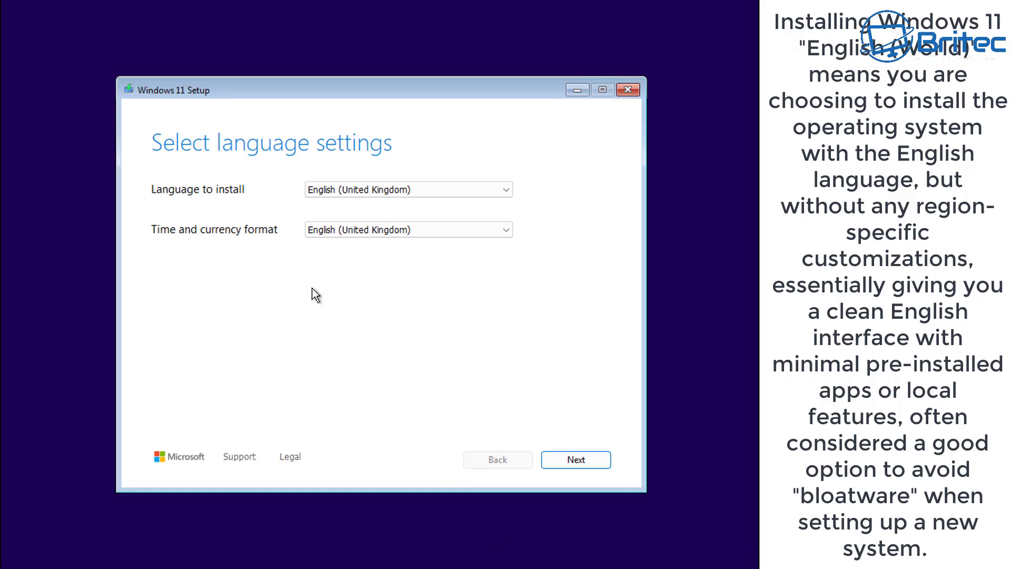
left_click(602, 467)
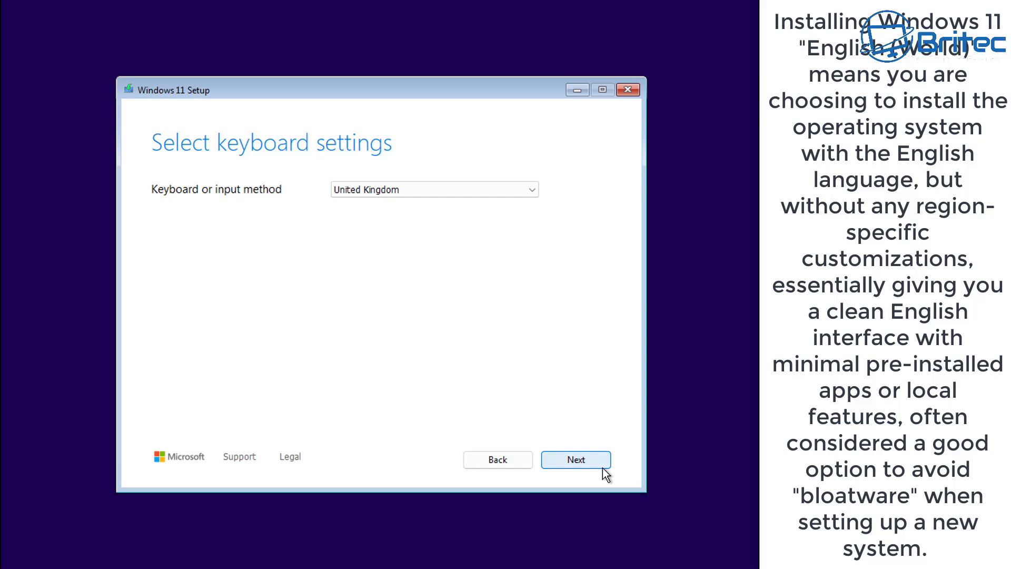
left_click(488, 463)
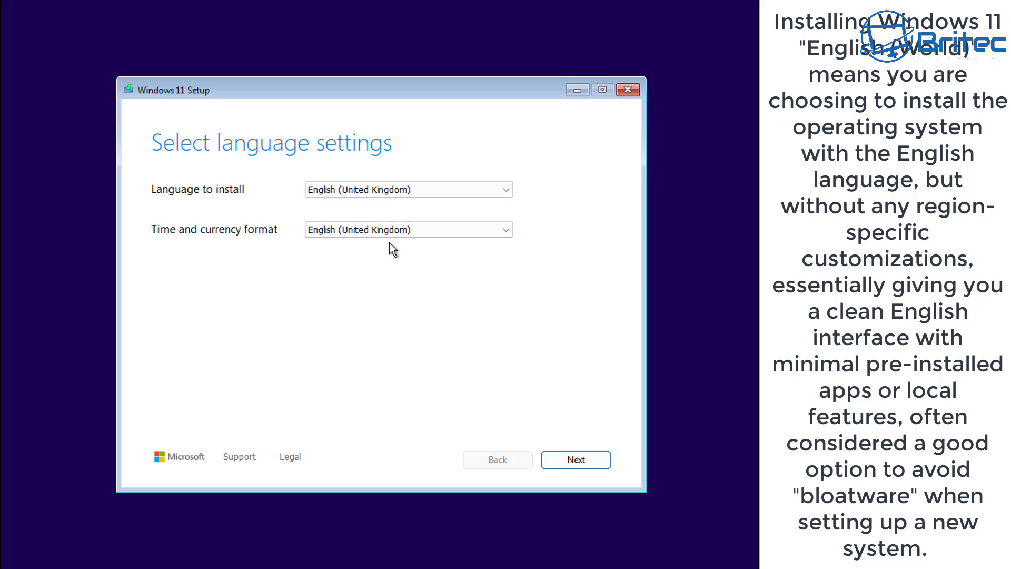
left_click(429, 193)
left_click(417, 230)
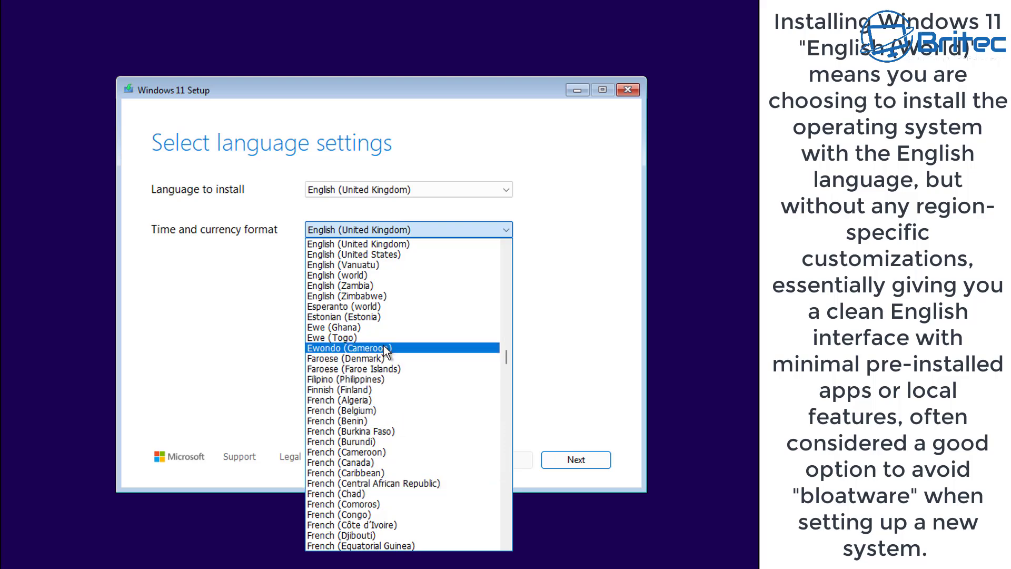
left_click(368, 276)
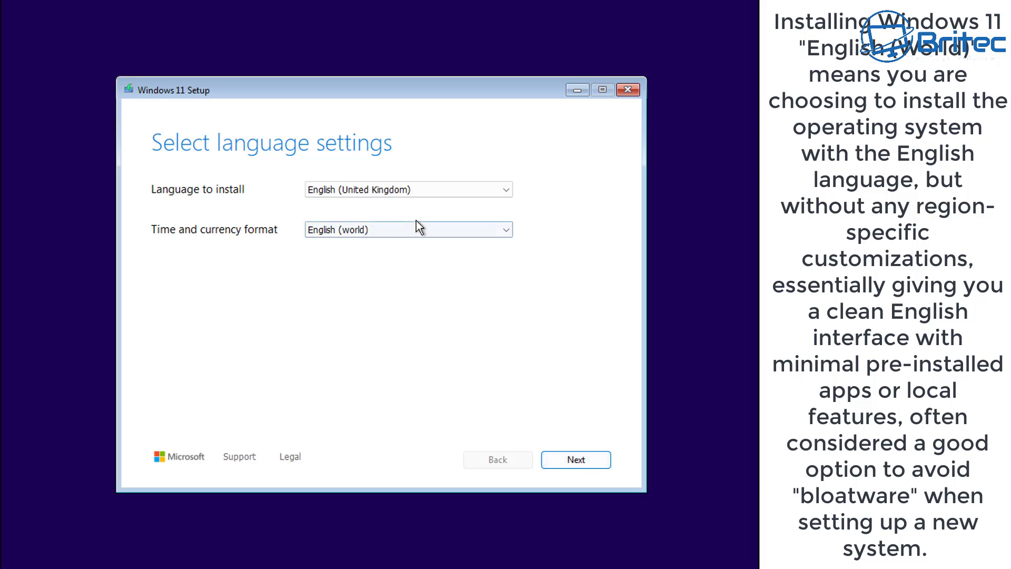
left_click(588, 460)
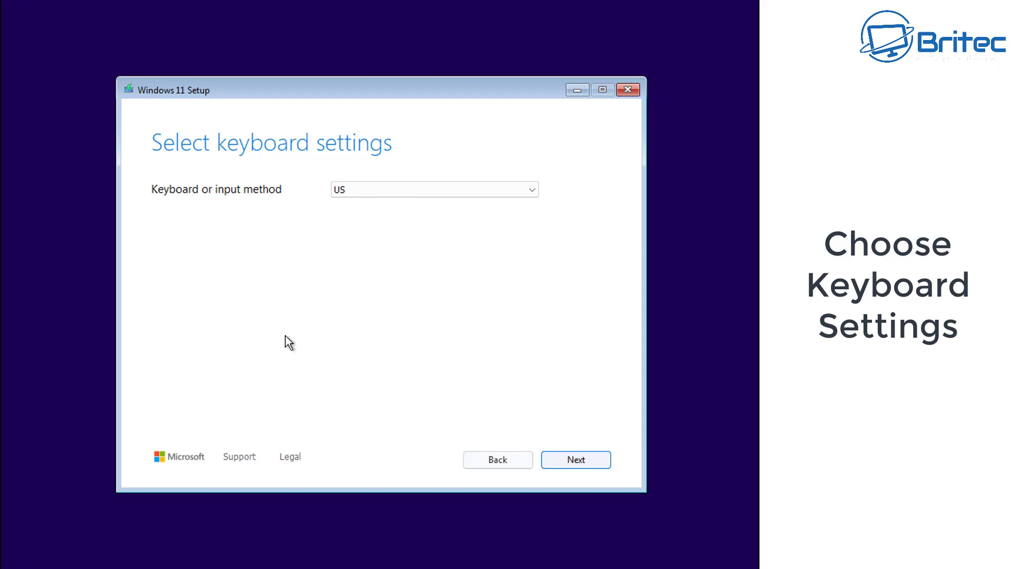
Choose the United Kingdom Extended keyboard layout and move on to the setup options.
left_click(415, 192)
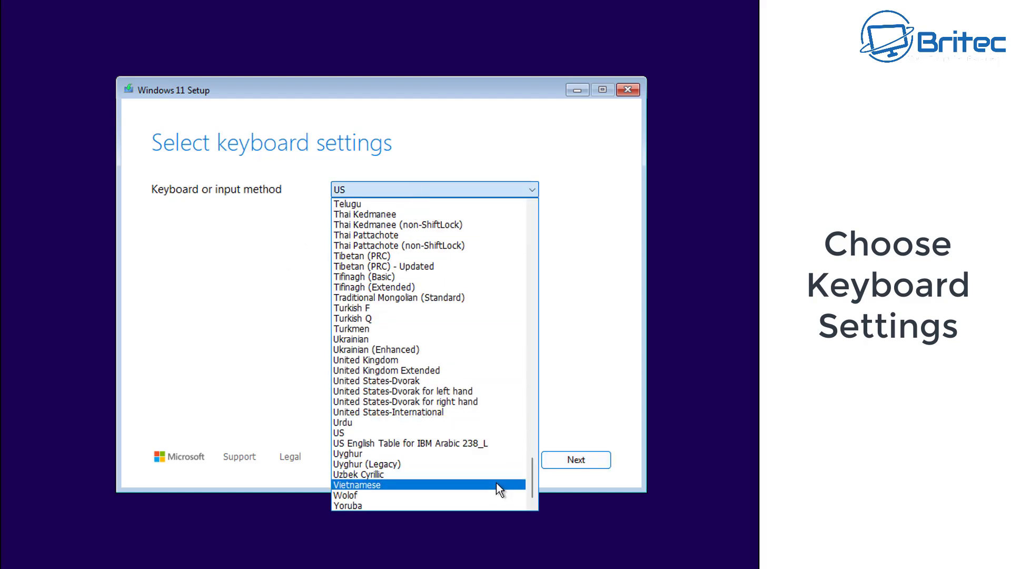
scroll(466, 406, "up", 1)
scroll(467, 406, "up", 5)
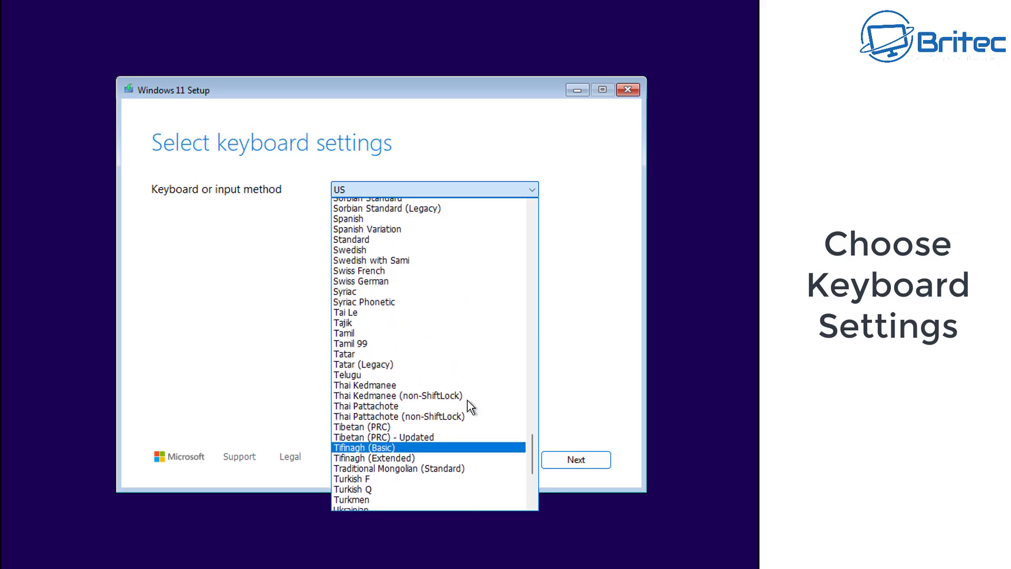
scroll(467, 403, "down", 6)
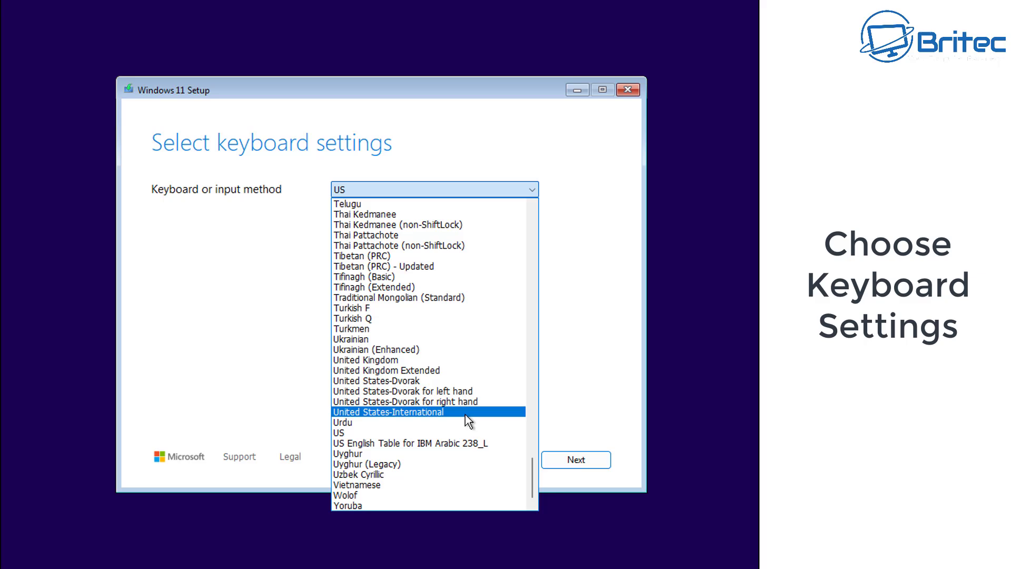
scroll(467, 416, "up", 10)
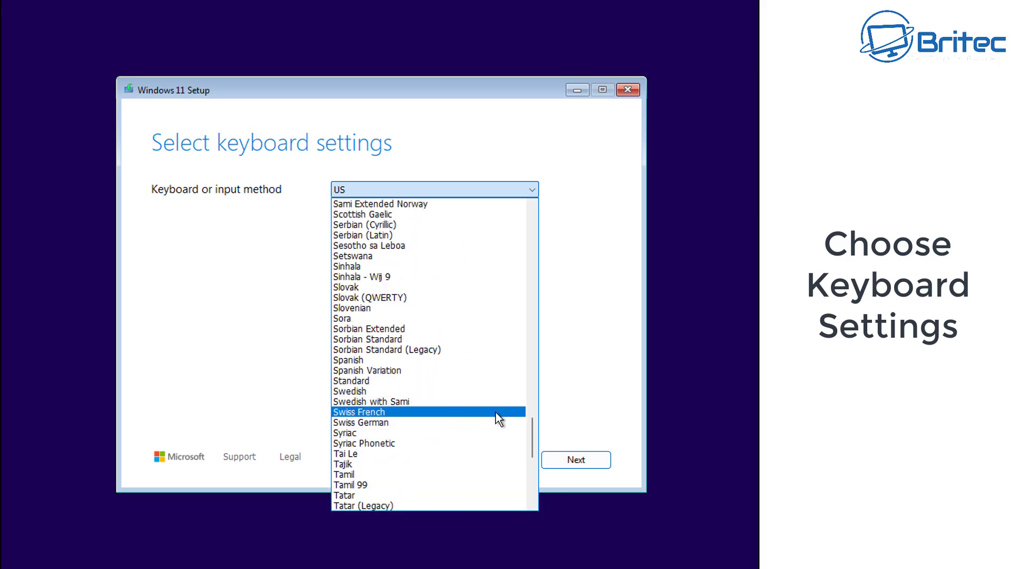
scroll(483, 333, "up", 12)
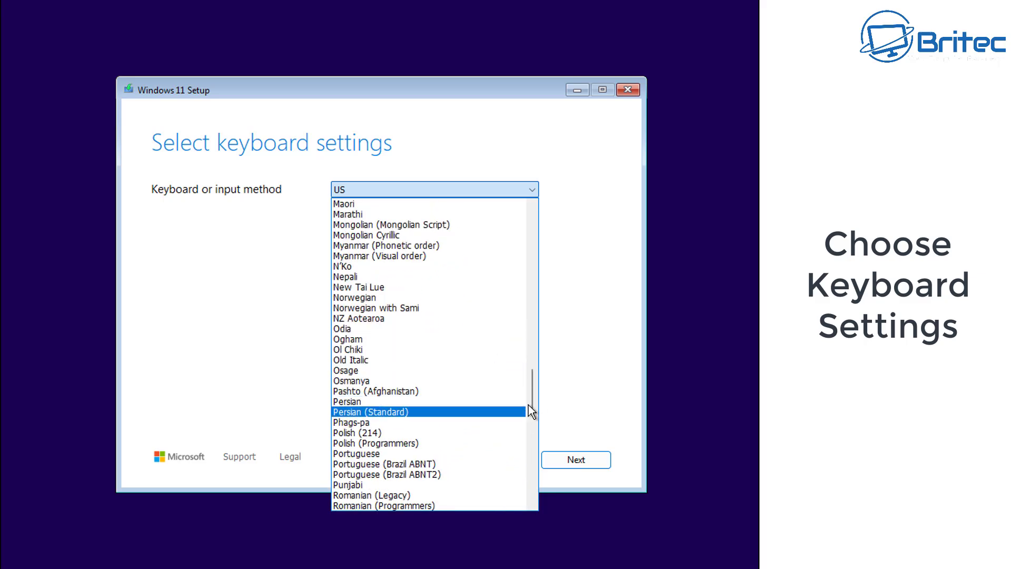
left_click_drag(528, 404, 527, 484)
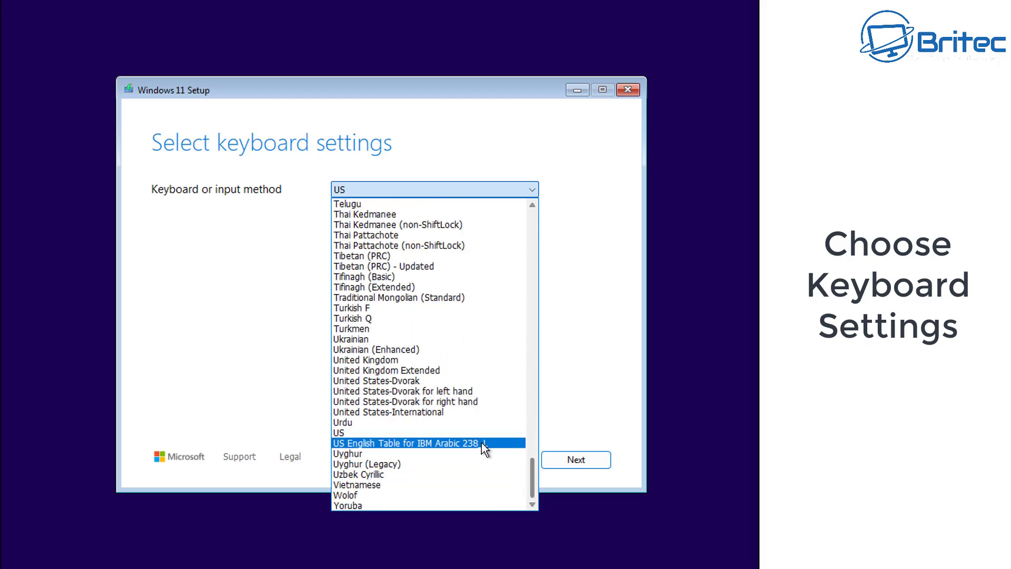
left_click(445, 368)
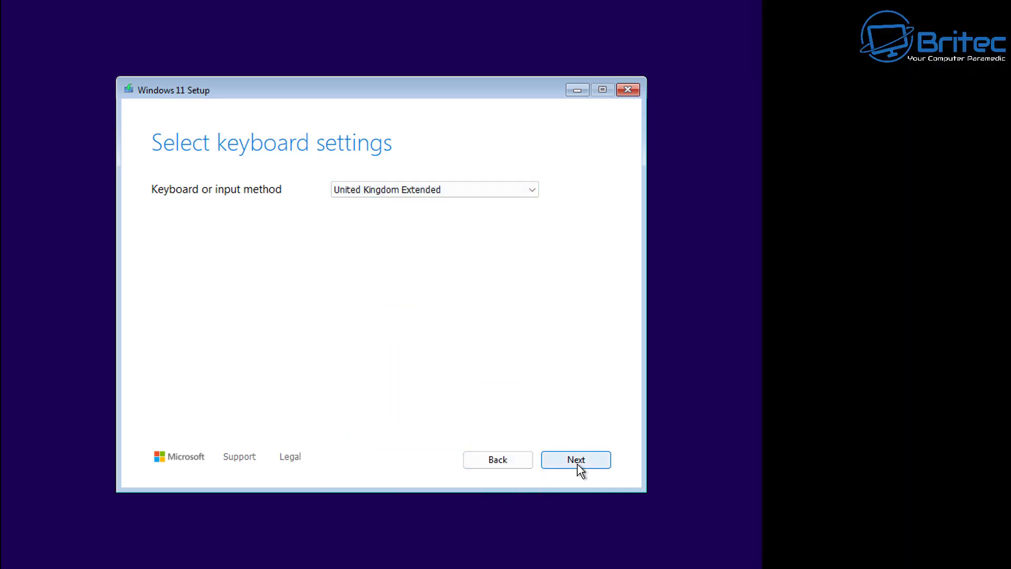
left_click(576, 460)
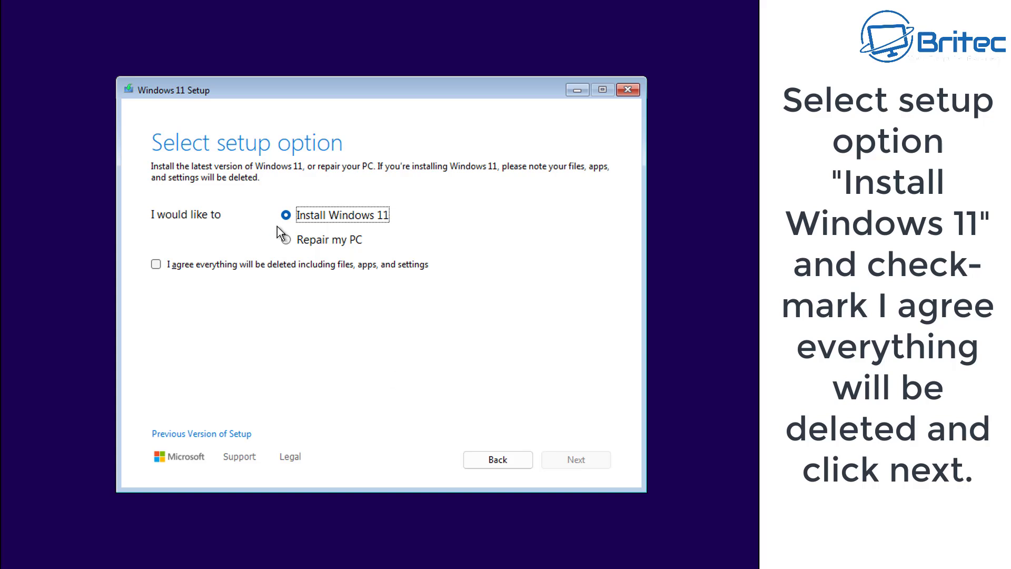
Agree that everything will be deleted and continue without a product key.
left_click(217, 265)
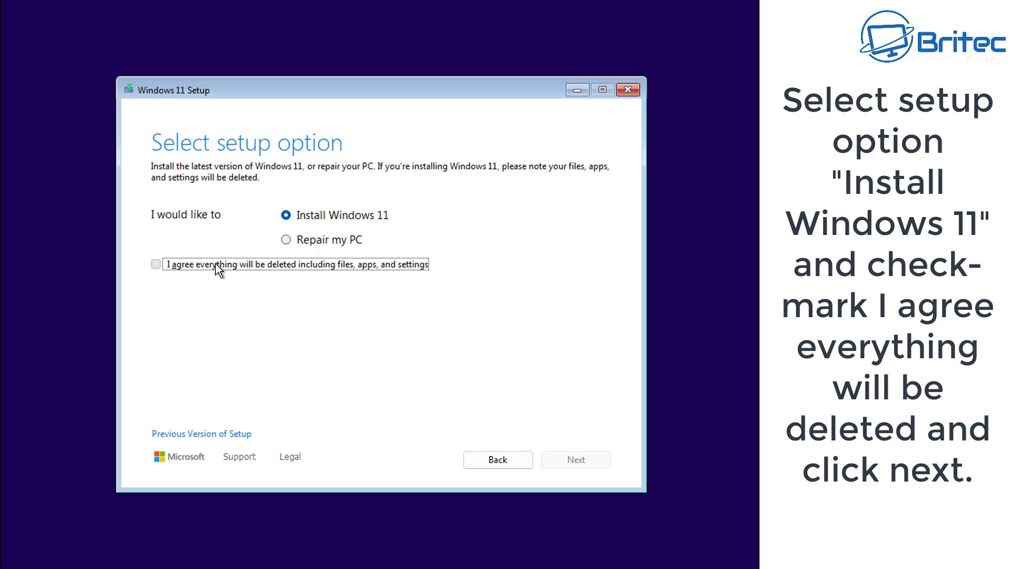
left_click(564, 462)
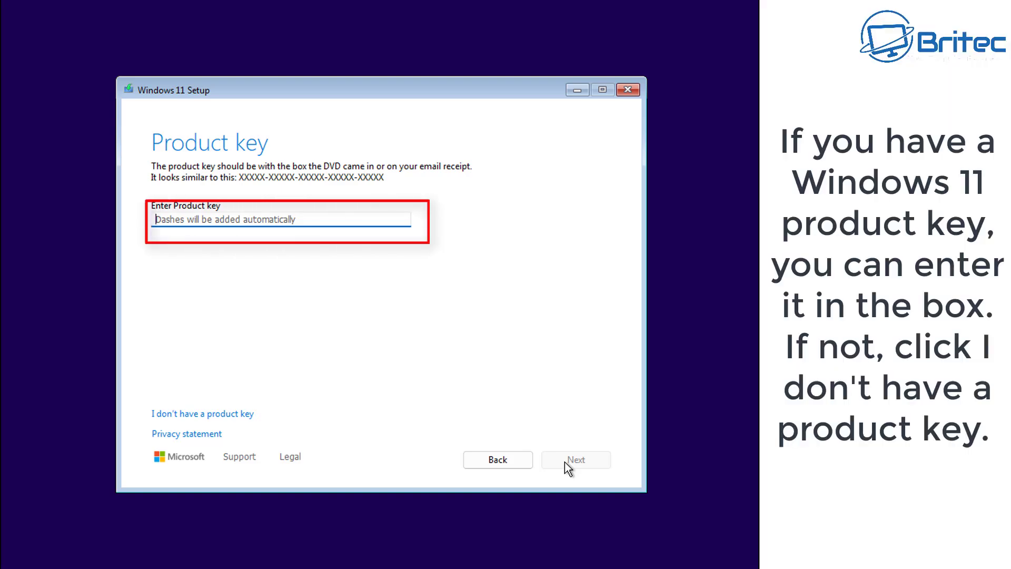
left_click(215, 416)
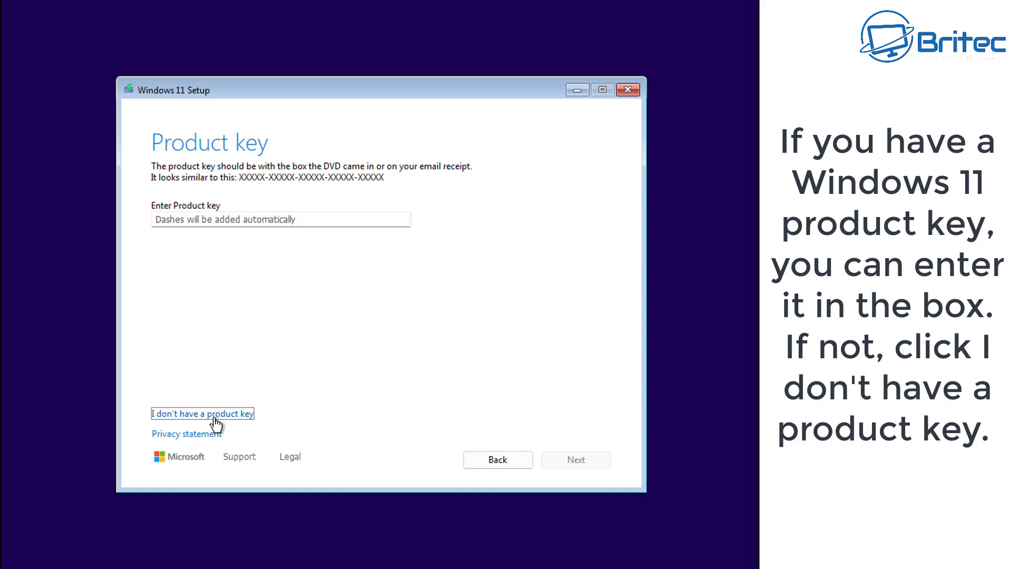
left_click(215, 416)
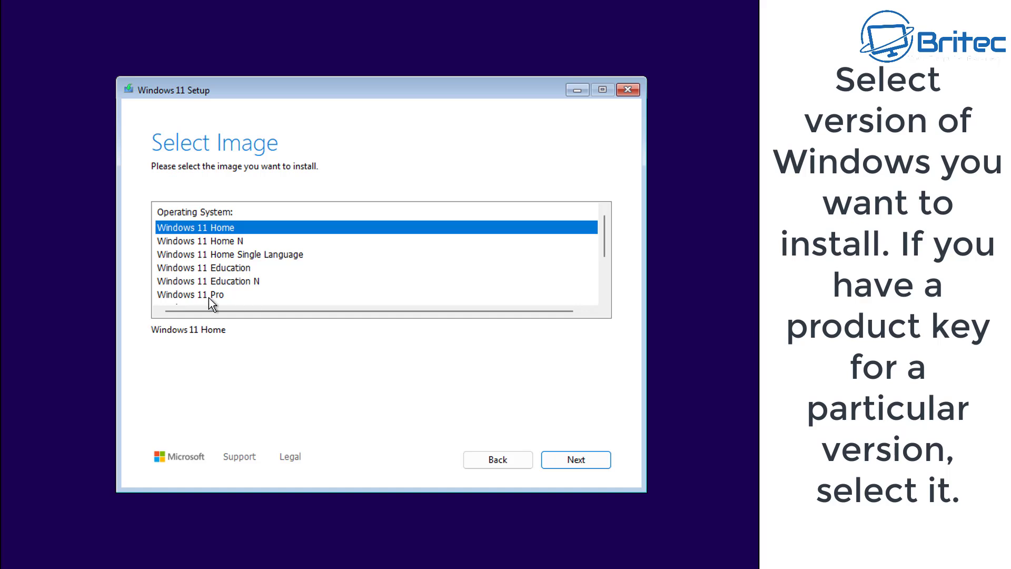
Select Windows 11 Home as the edition and proceed to the licence terms.
left_click(208, 296)
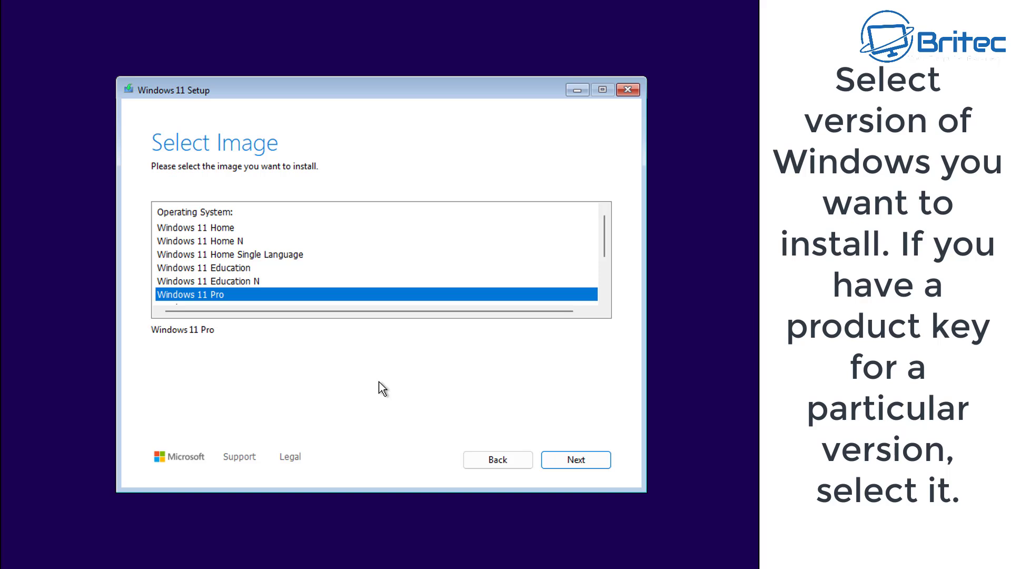
left_click(209, 228)
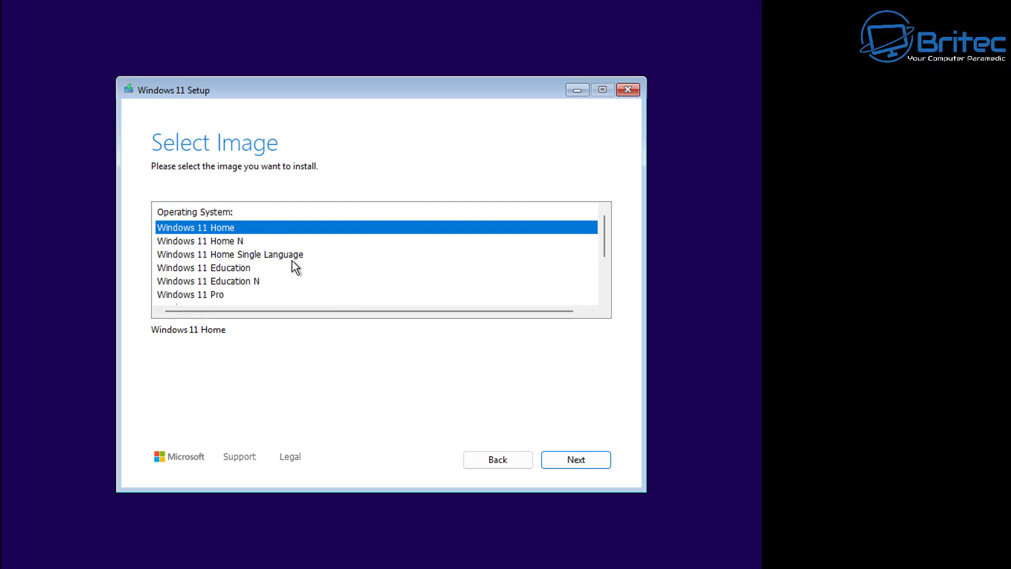
left_click(594, 463)
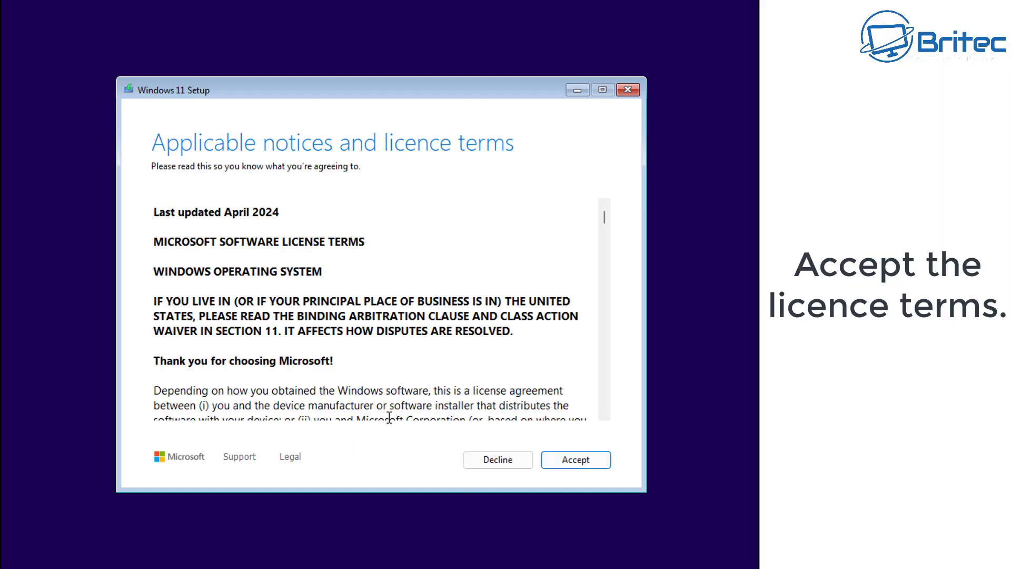
Accept the licence terms and install Windows 11 Home onto Disk 0's unallocated space.
left_click(580, 459)
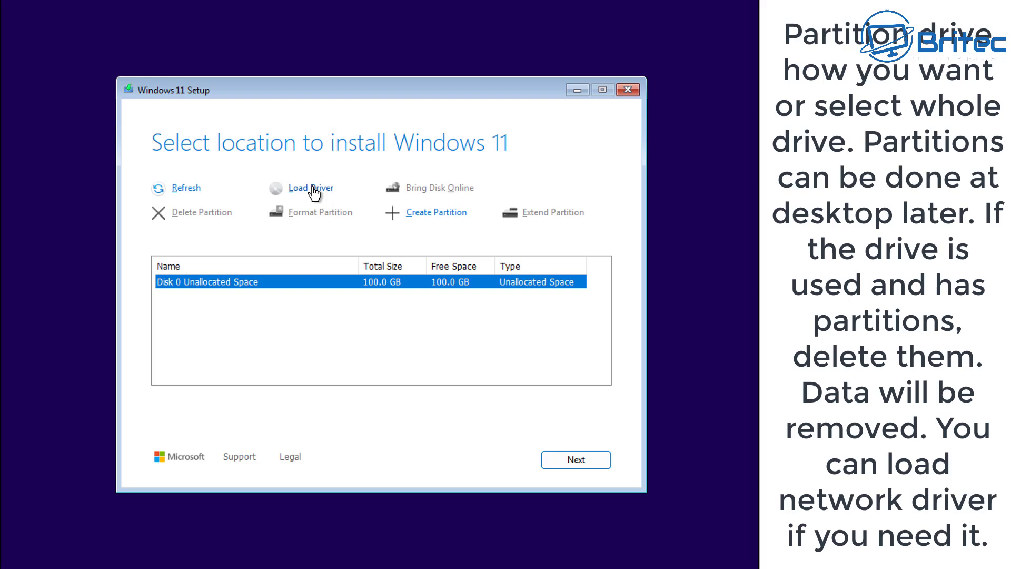
left_click(582, 463)
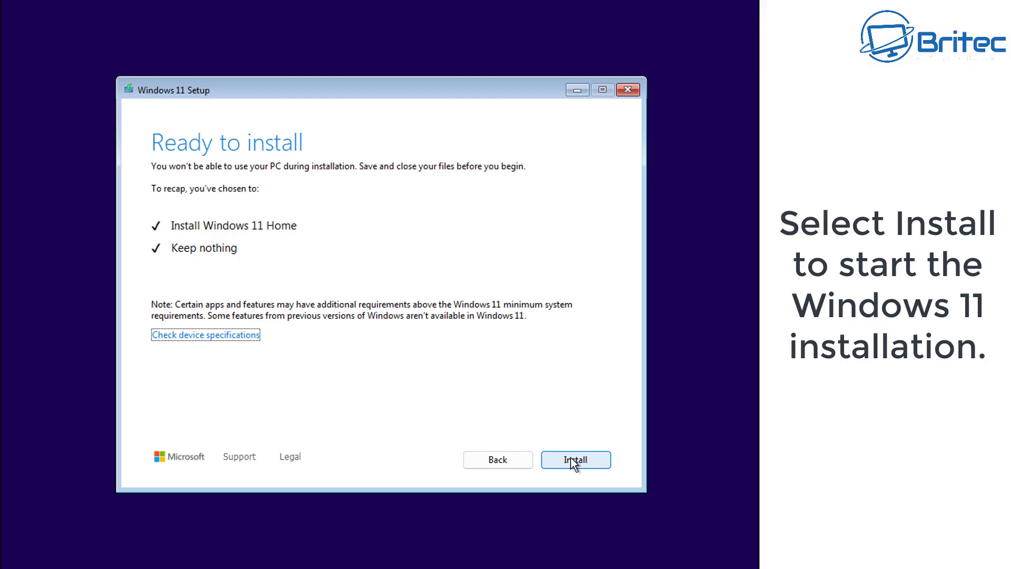
left_click(572, 462)
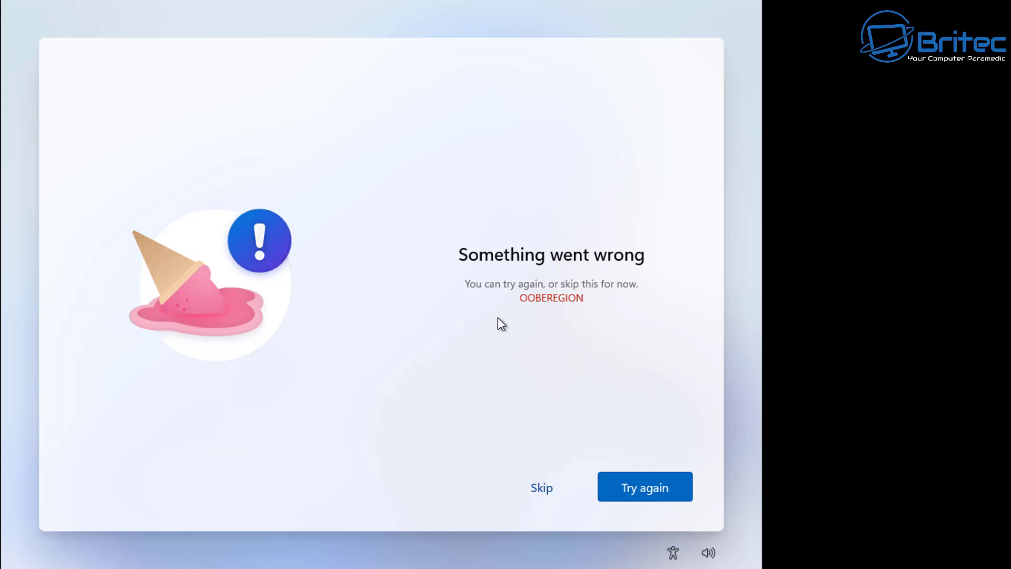
Skip the region error, keep the chosen keyboard layout, and add no second layout.
left_click(548, 485)
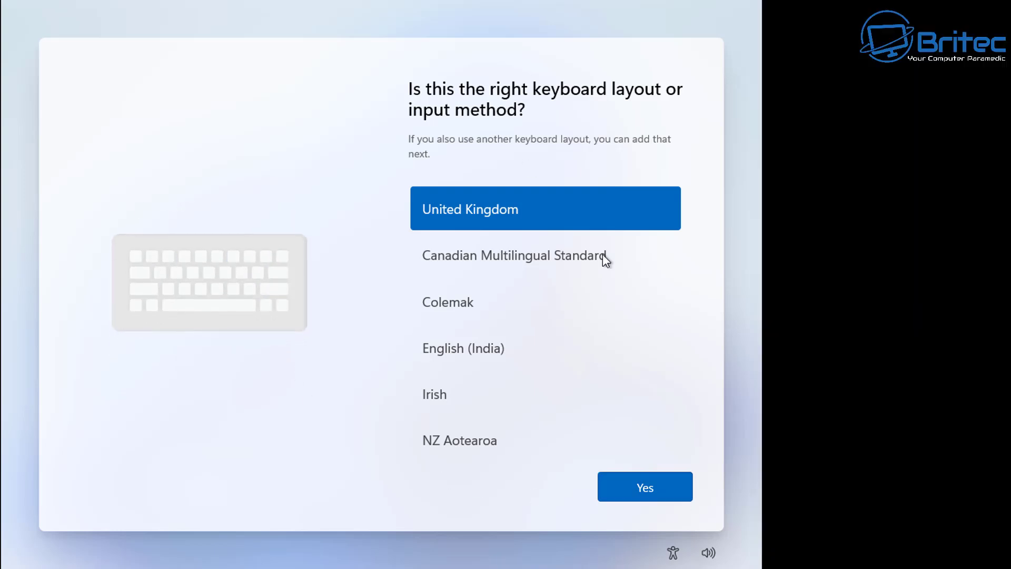
left_click(664, 499)
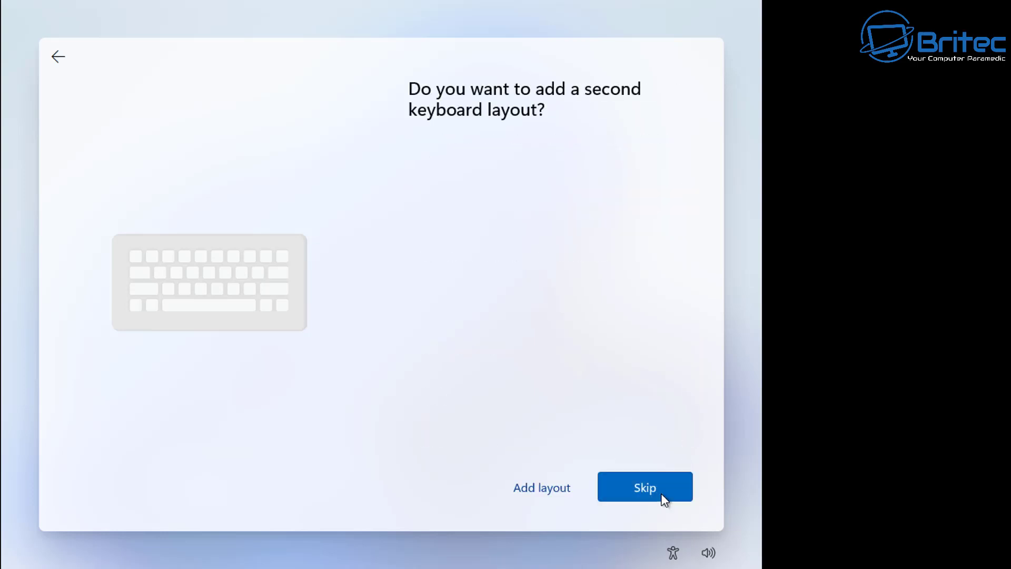
left_click(665, 499)
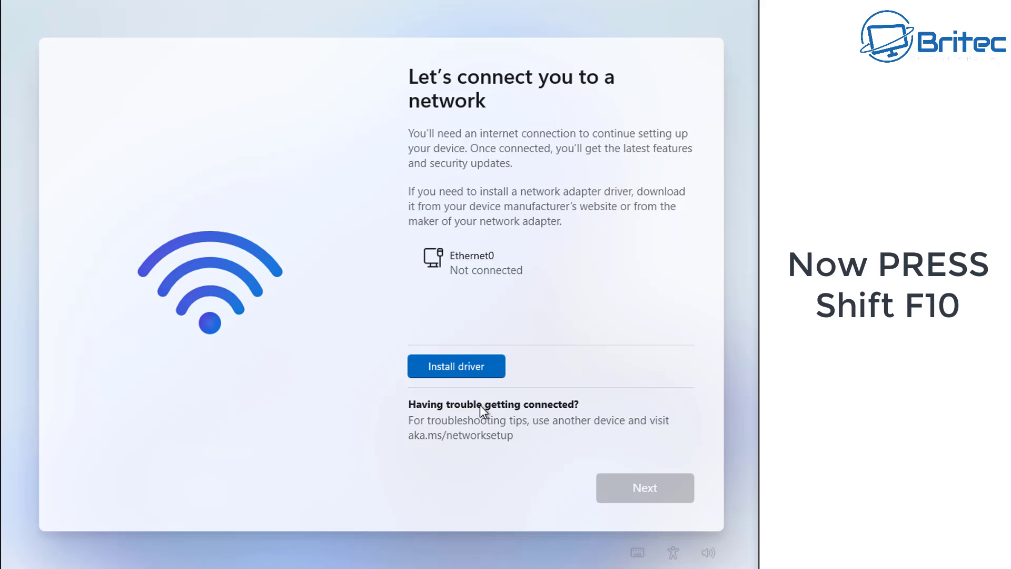
Run OOBE\BYPASSNRO from a Shift+F10 command prompt to restart setup.
key("shift+F10")
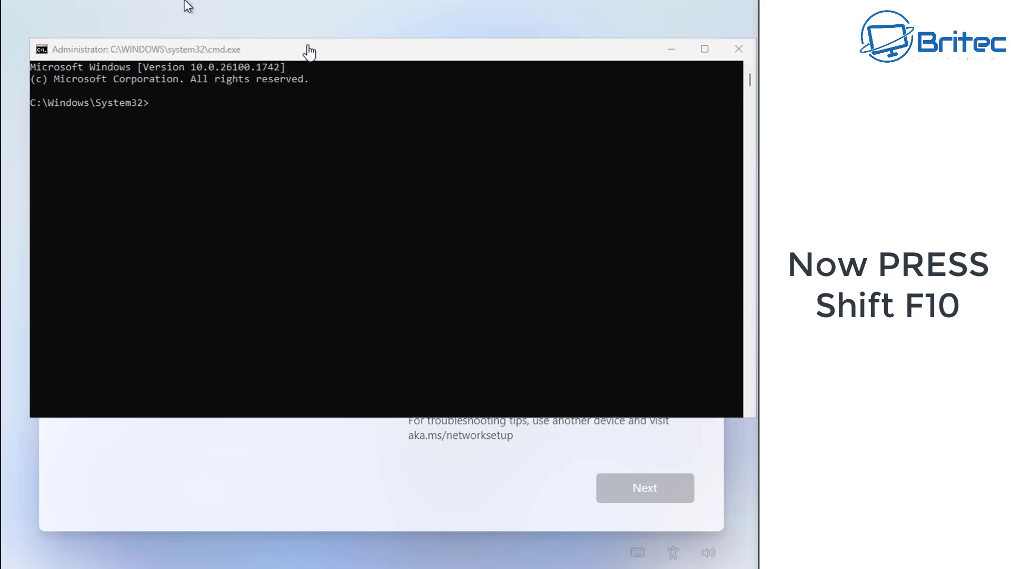
left_click_drag(308, 49, 295, 65)
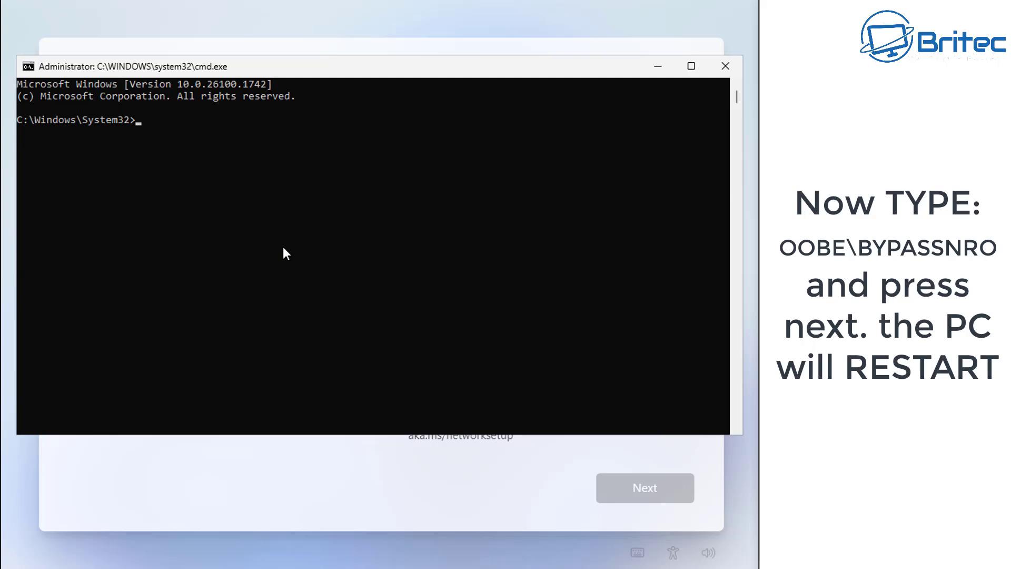
type("OOBE\\BYPASSNRO")
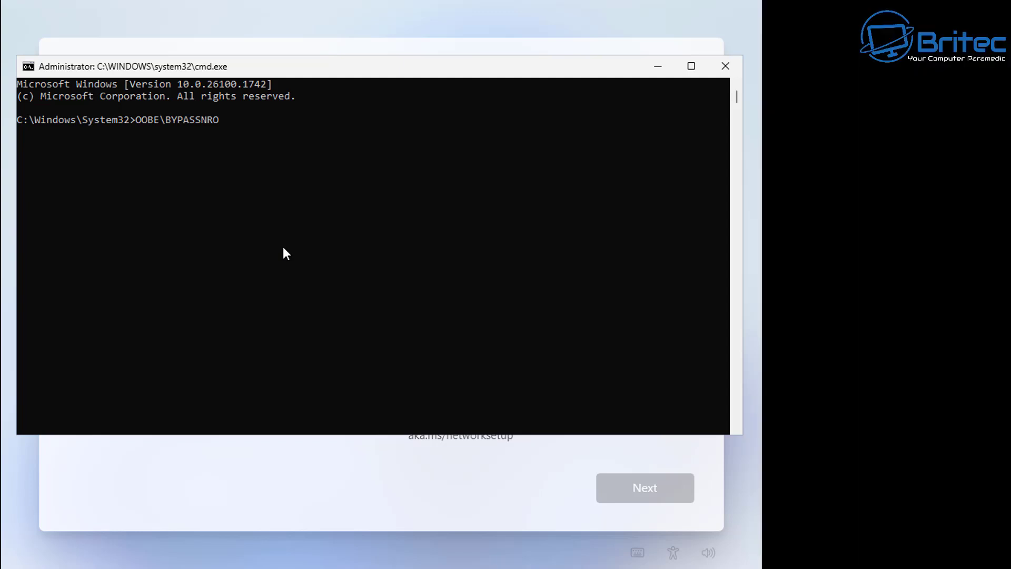
key("Return")
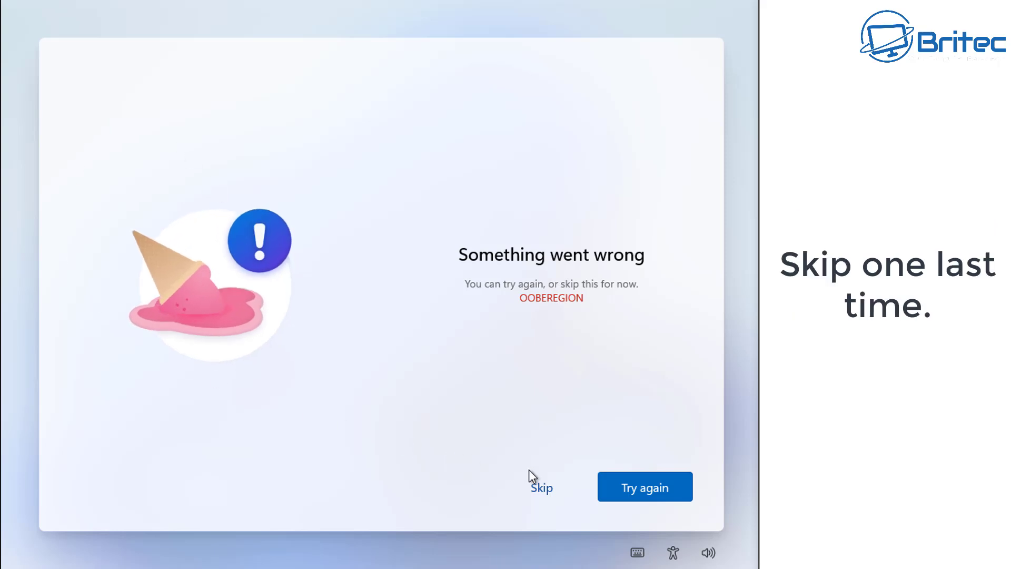
Skip the OOBEREGION error, keep the United Kingdom layout, and continue with no internet.
left_click(542, 487)
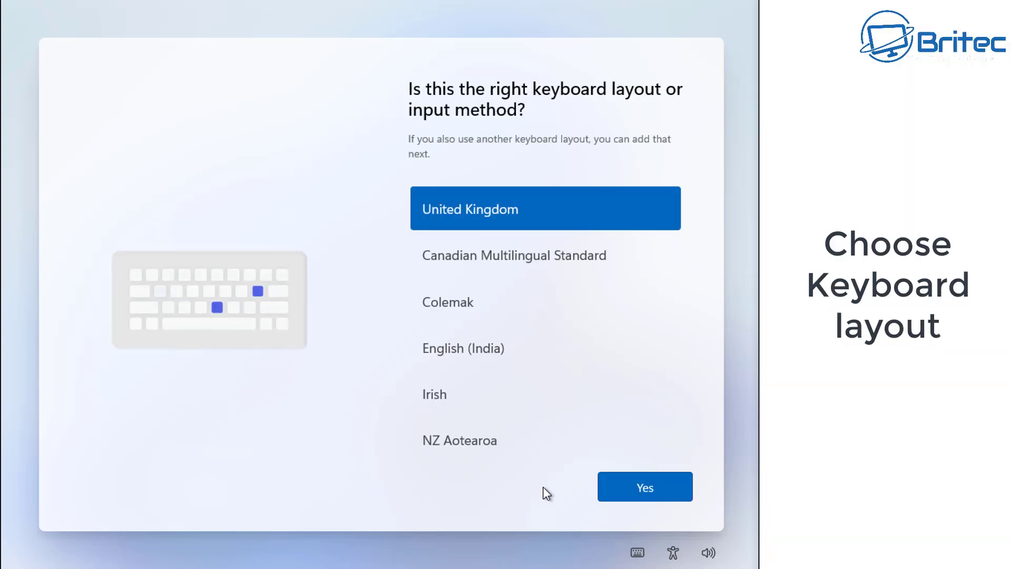
left_click(646, 487)
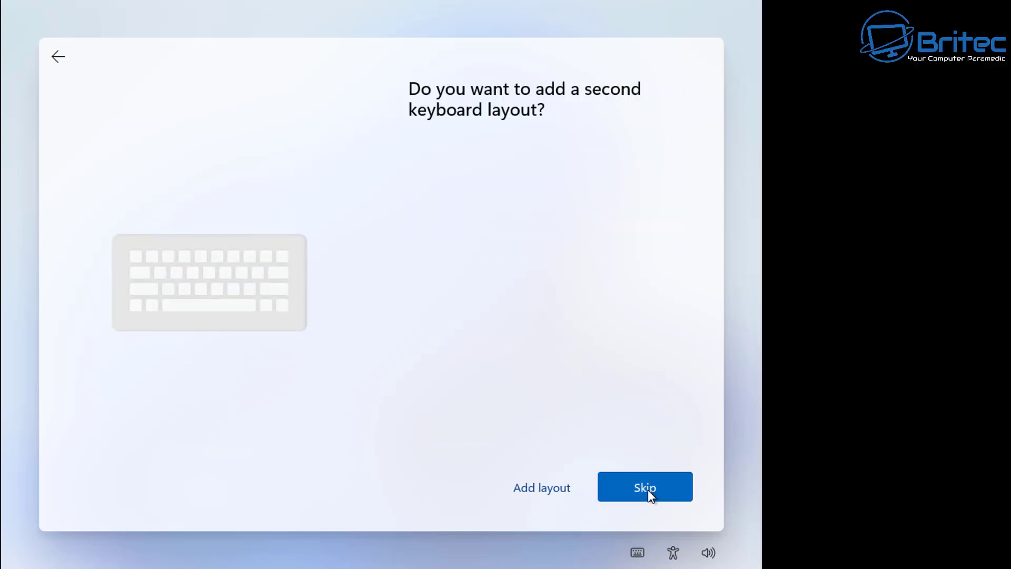
left_click(648, 489)
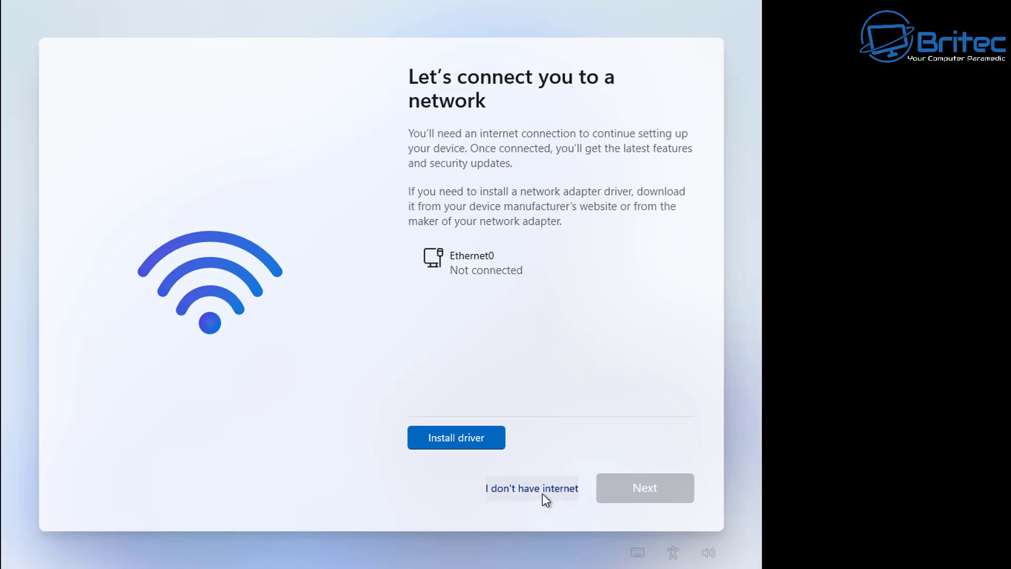
left_click(545, 501)
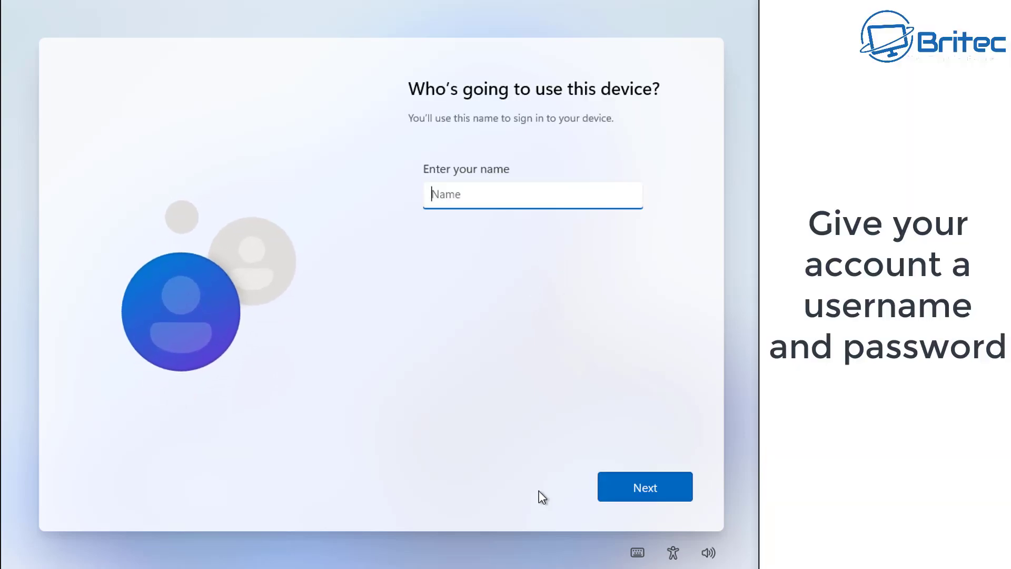
Create a local account with the chosen username and no password.
type("Britec")
left_click(649, 500)
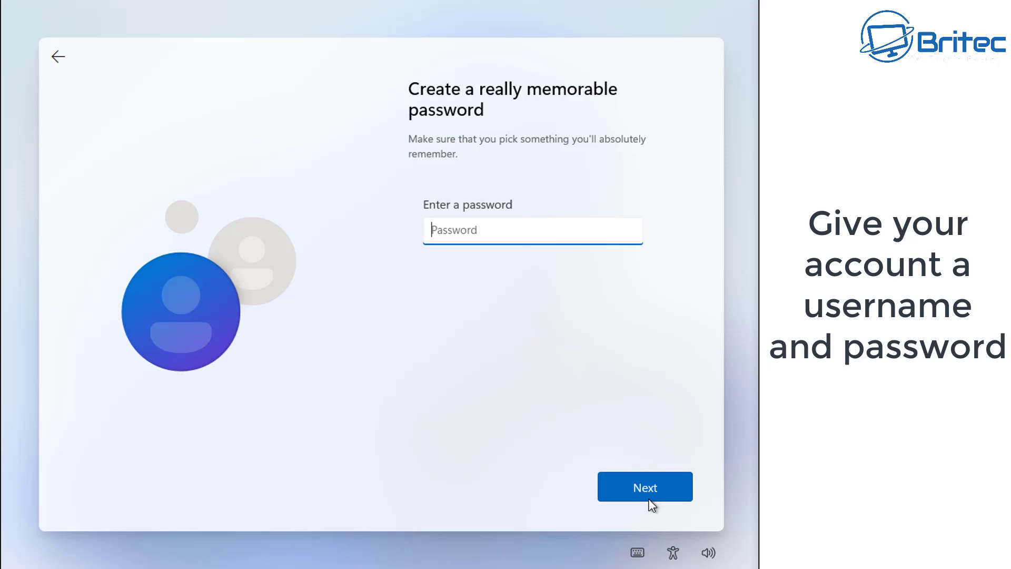
left_click(650, 501)
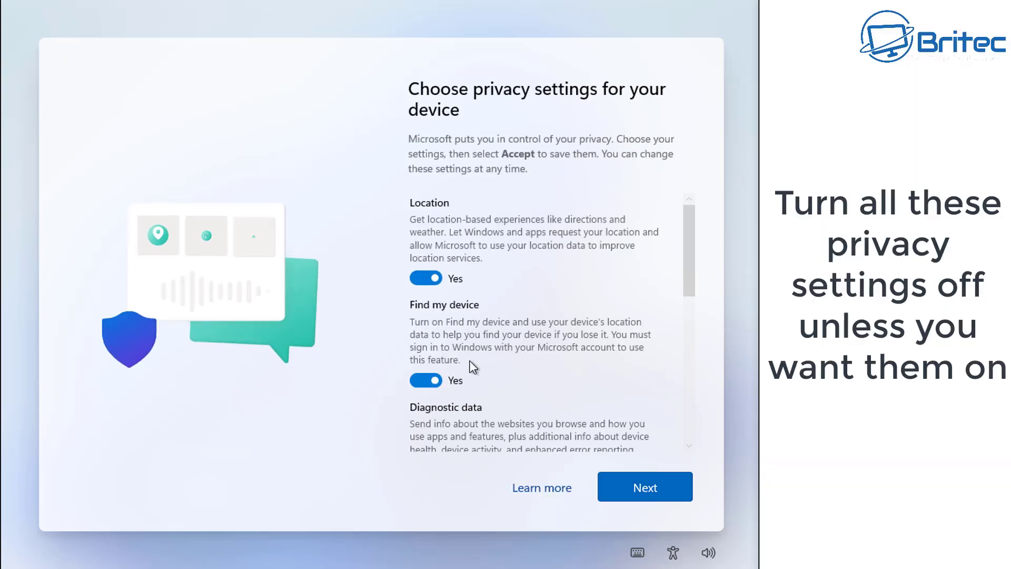
Turn off every privacy option, with diagnostic data set to required only, and accept.
left_click(432, 278)
left_click(426, 369)
scroll(456, 412, "down", 2)
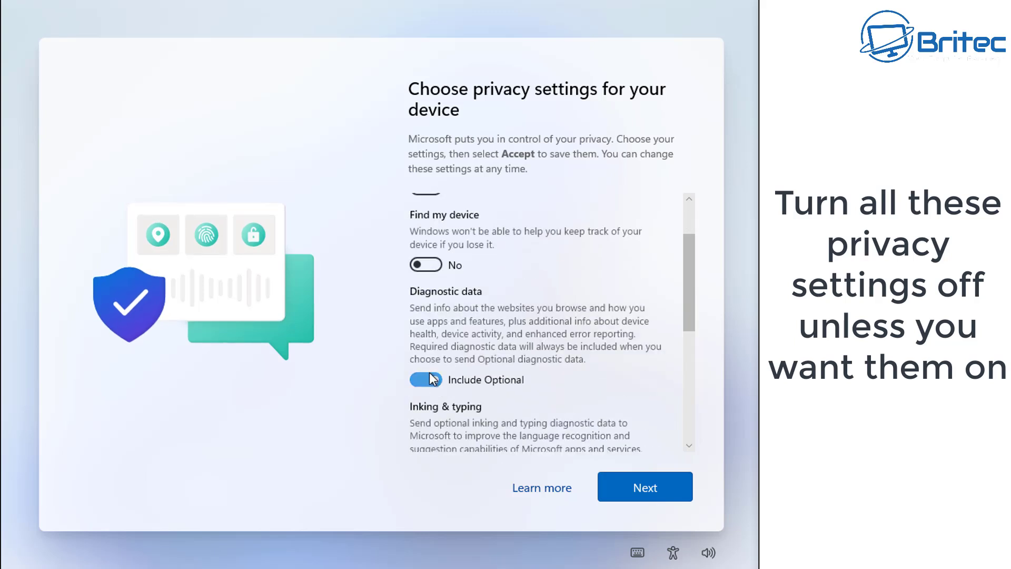
left_click(427, 379)
scroll(436, 405, "down", 1)
left_click(426, 389)
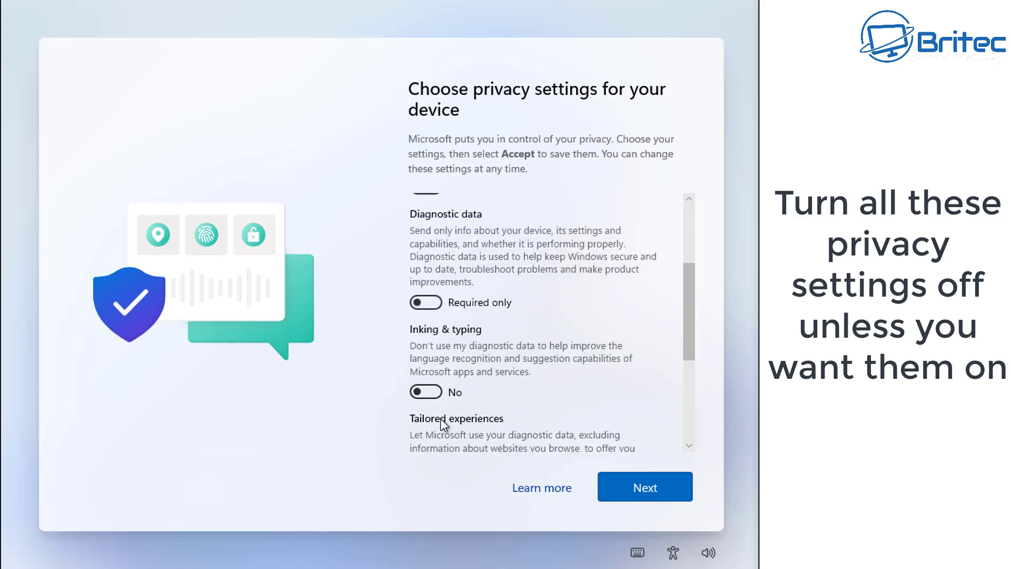
scroll(441, 422, "down", 2)
left_click(427, 379)
scroll(452, 402, "down", 2)
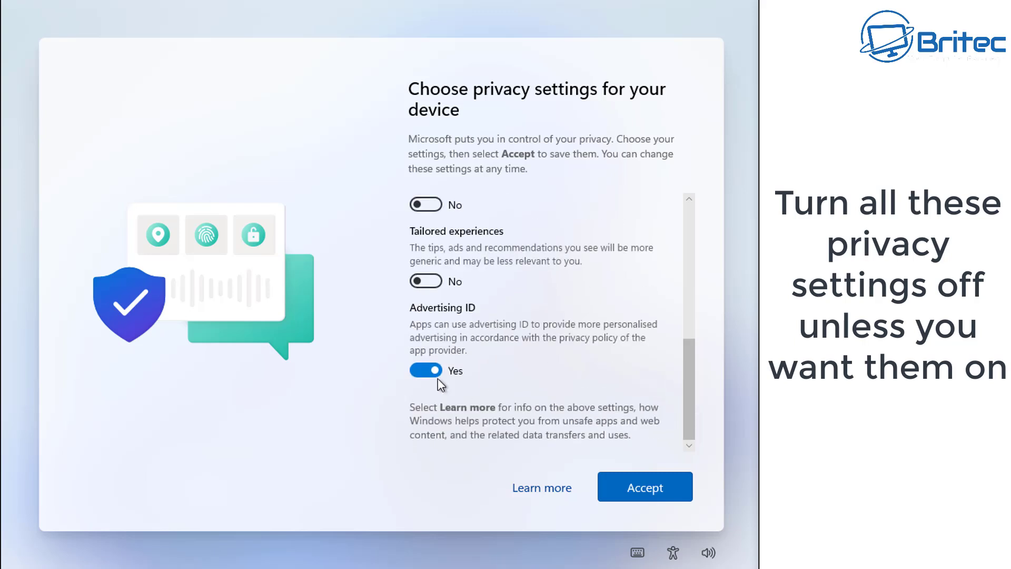
left_click(429, 371)
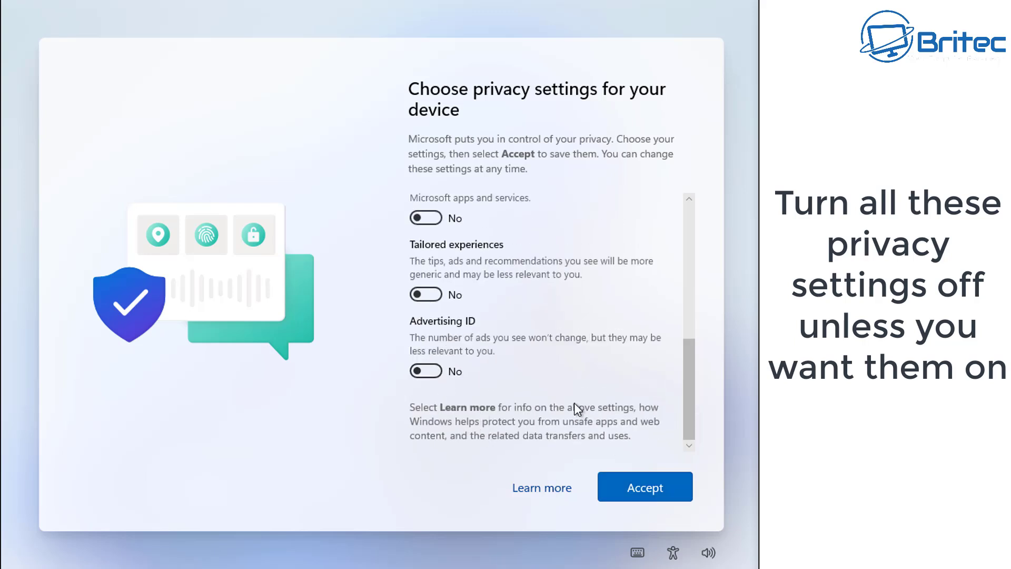
scroll(574, 403, "up", 6)
left_click(649, 496)
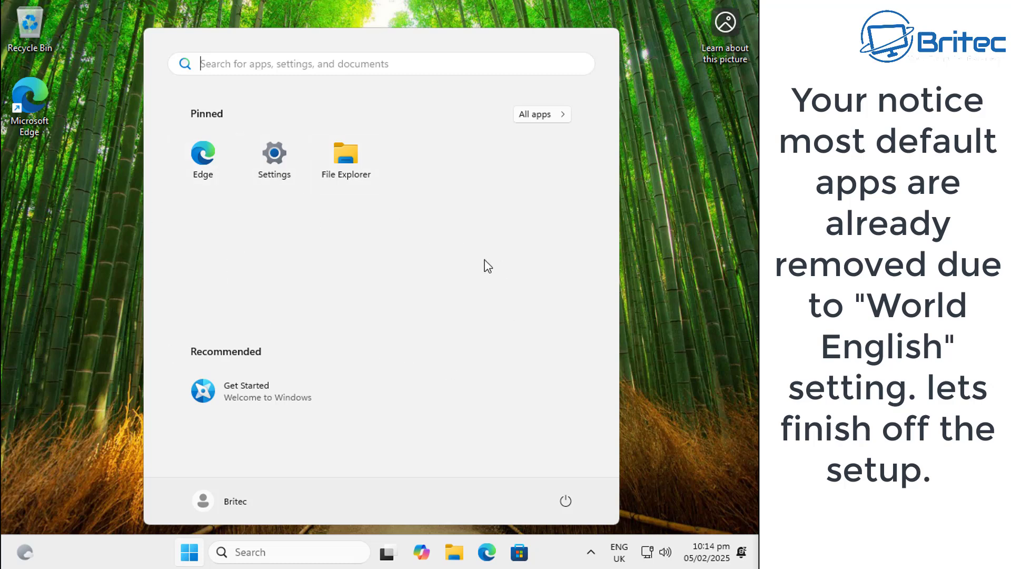
Scroll through the Start menu's All apps list, then close the Start menu.
left_click(539, 115)
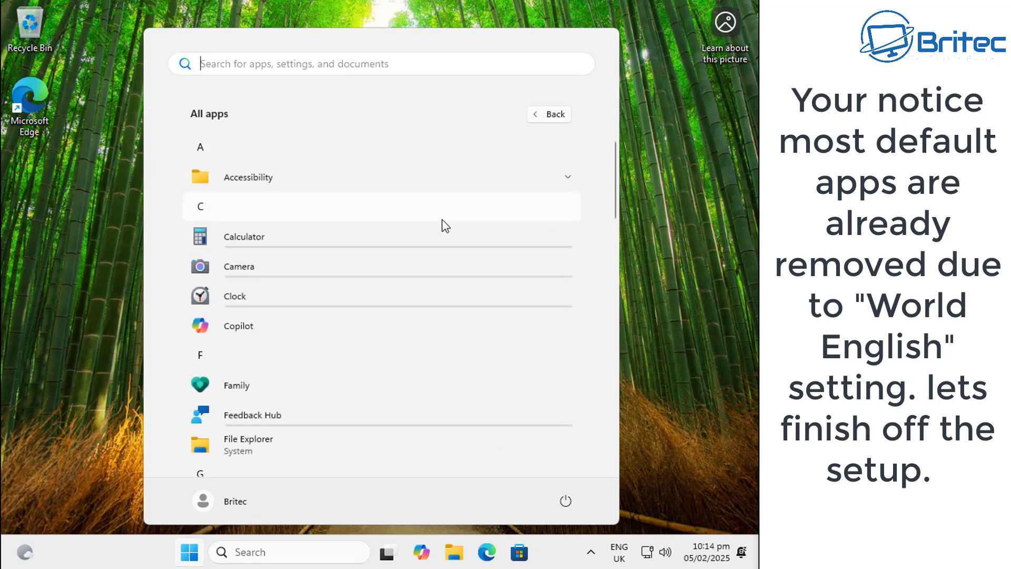
scroll(437, 253, "down", 3)
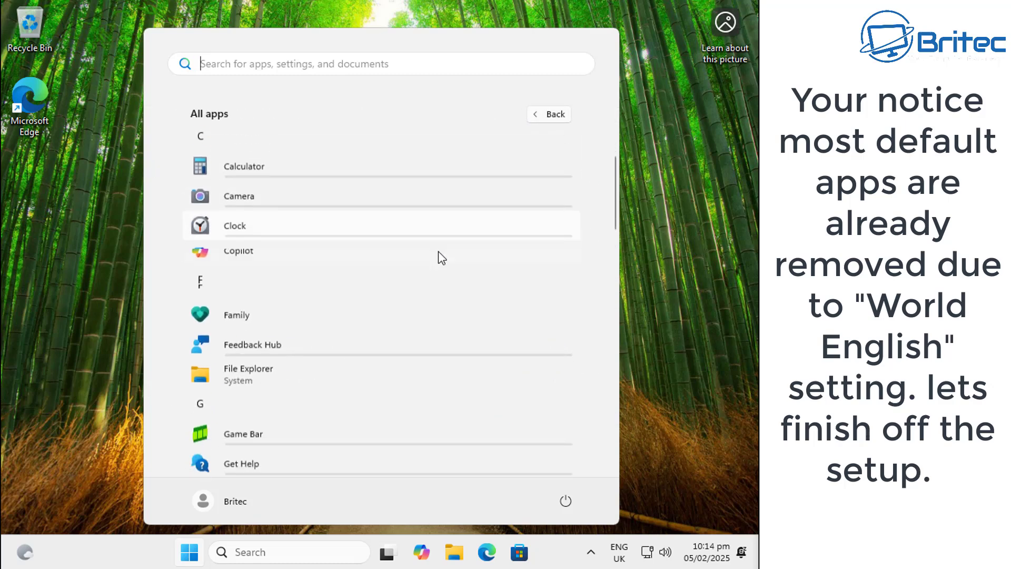
scroll(447, 279, "down", 9)
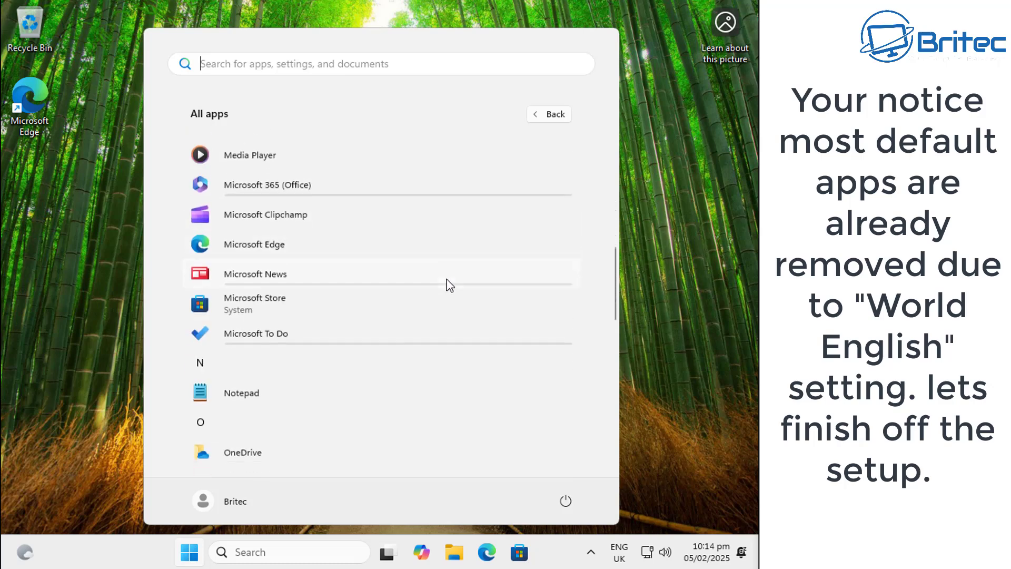
scroll(451, 289, "down", 10)
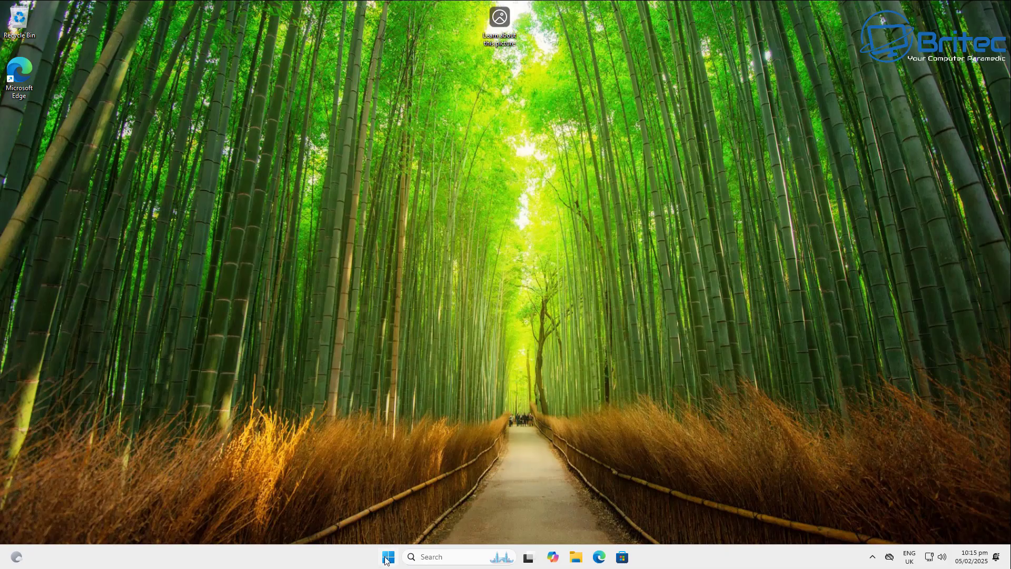
left_click(386, 559)
In maximized Settings > Apps > Installed apps, uninstall Family and Copilot.
left_click(431, 246)
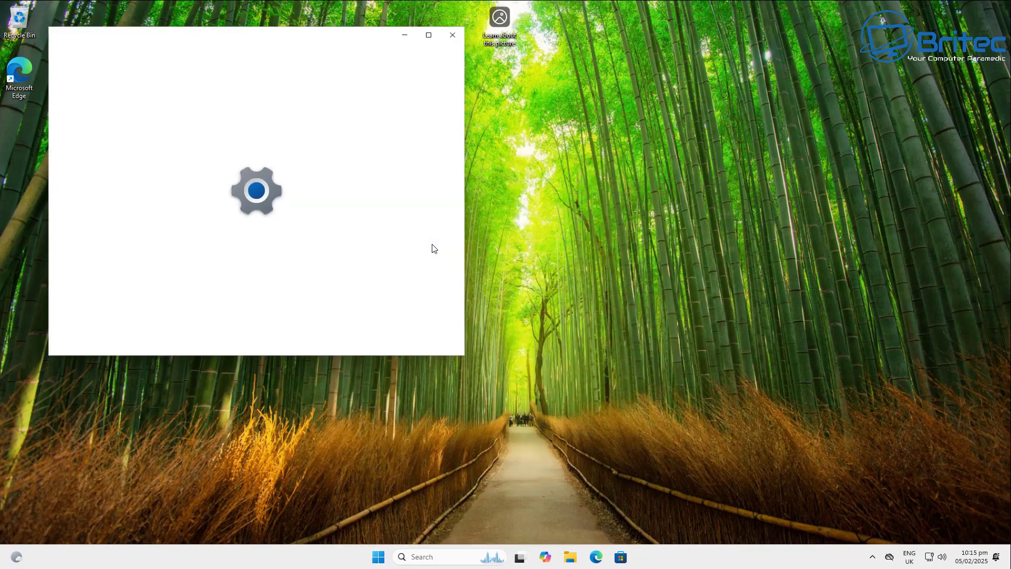
left_click(430, 35)
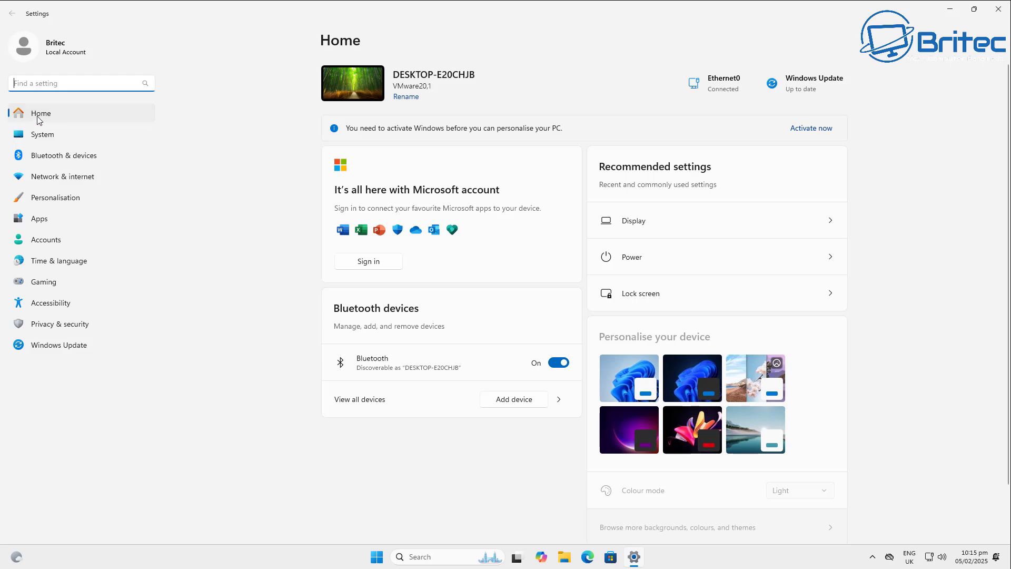
left_click(39, 221)
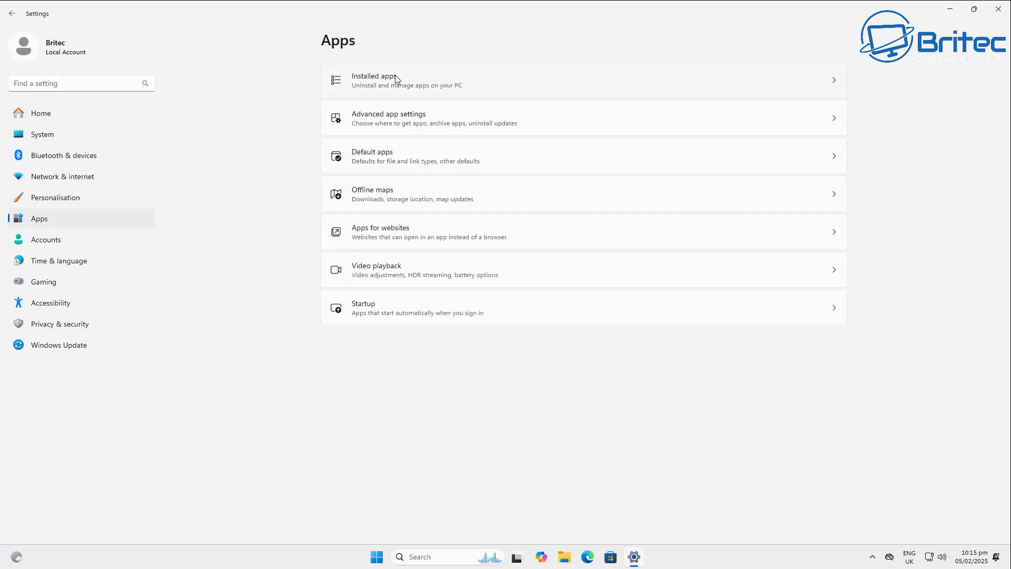
left_click(430, 75)
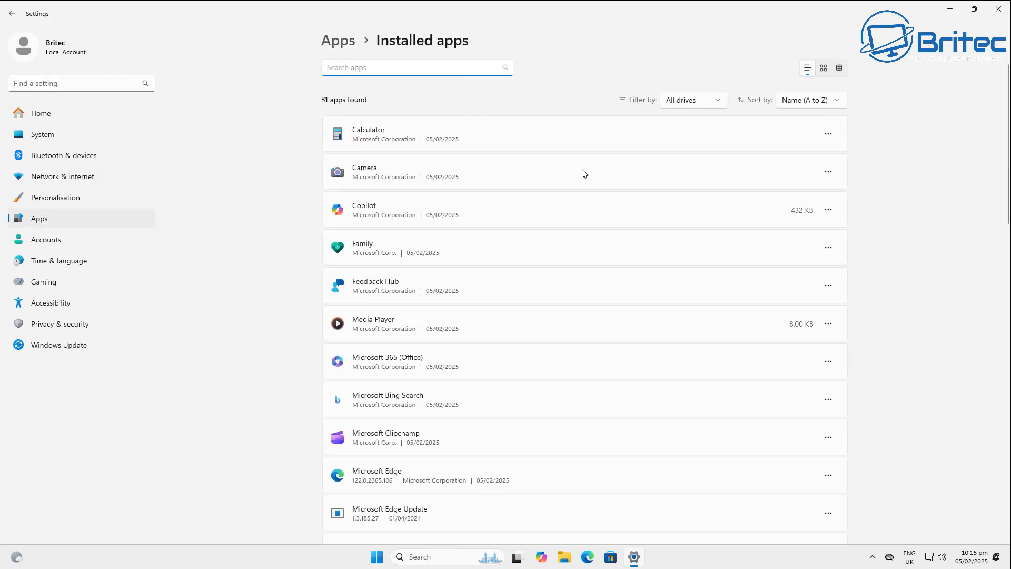
left_click(828, 250)
left_click(743, 299)
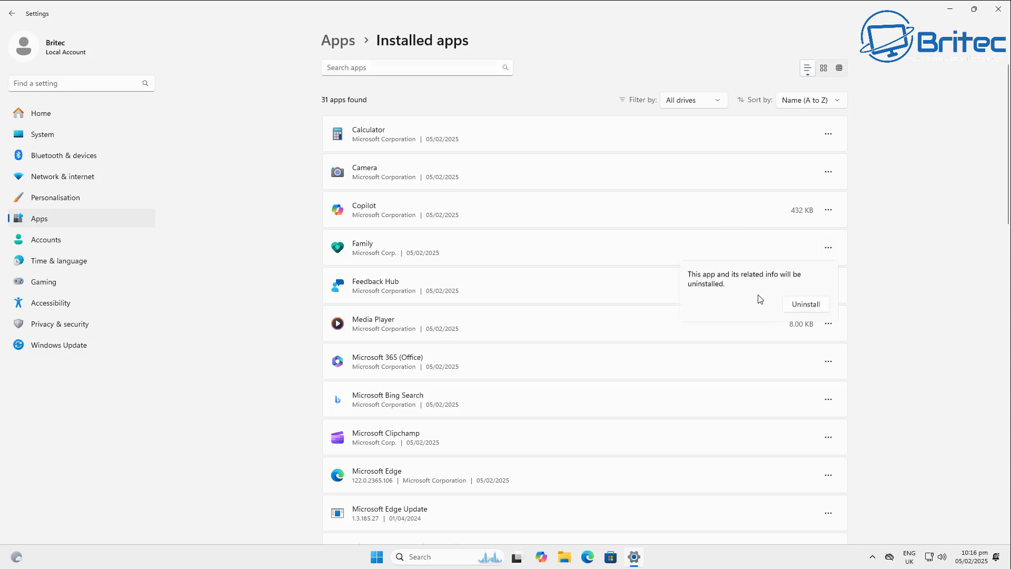
left_click(810, 305)
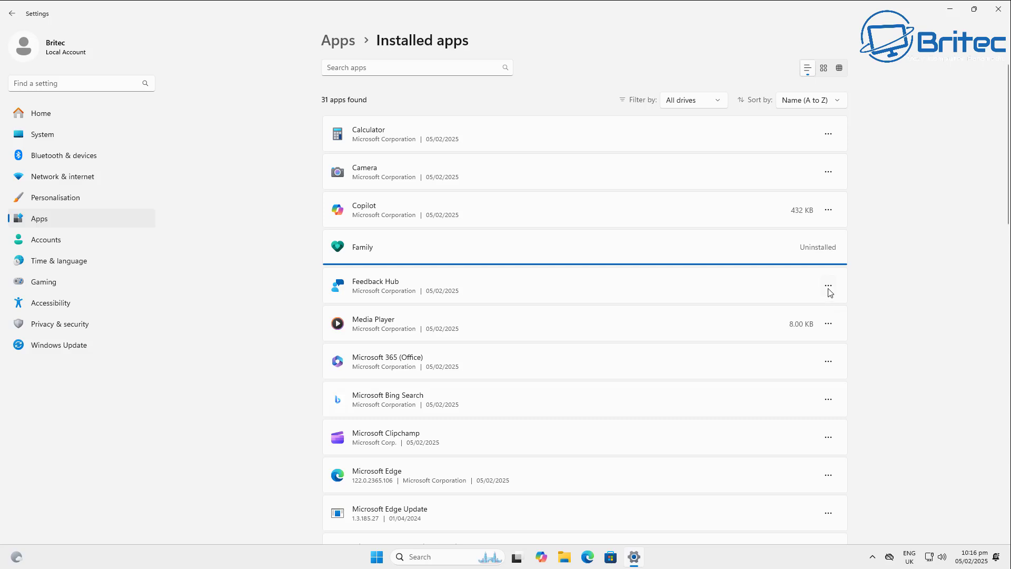
left_click(832, 216)
left_click(733, 266)
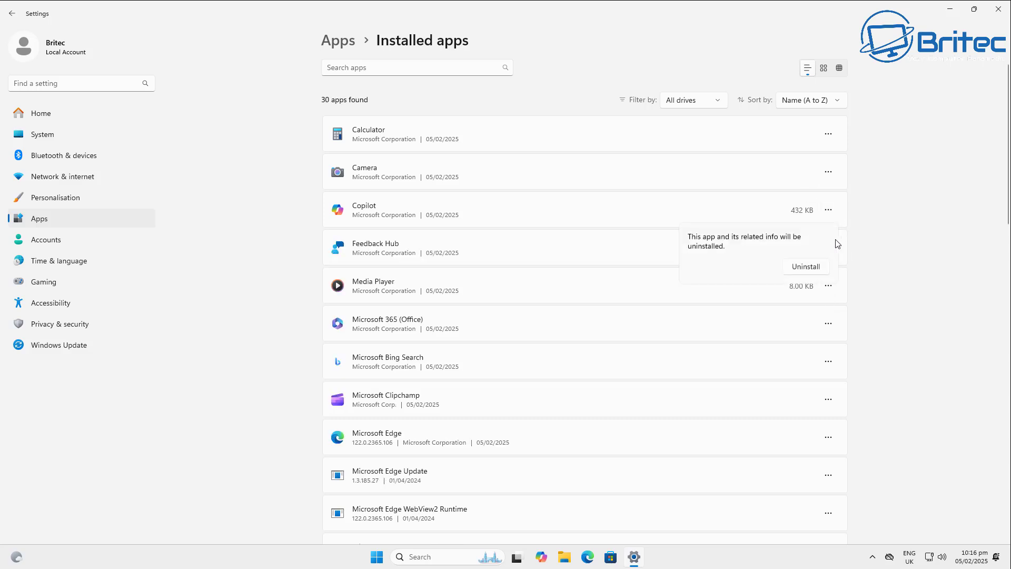
left_click(809, 267)
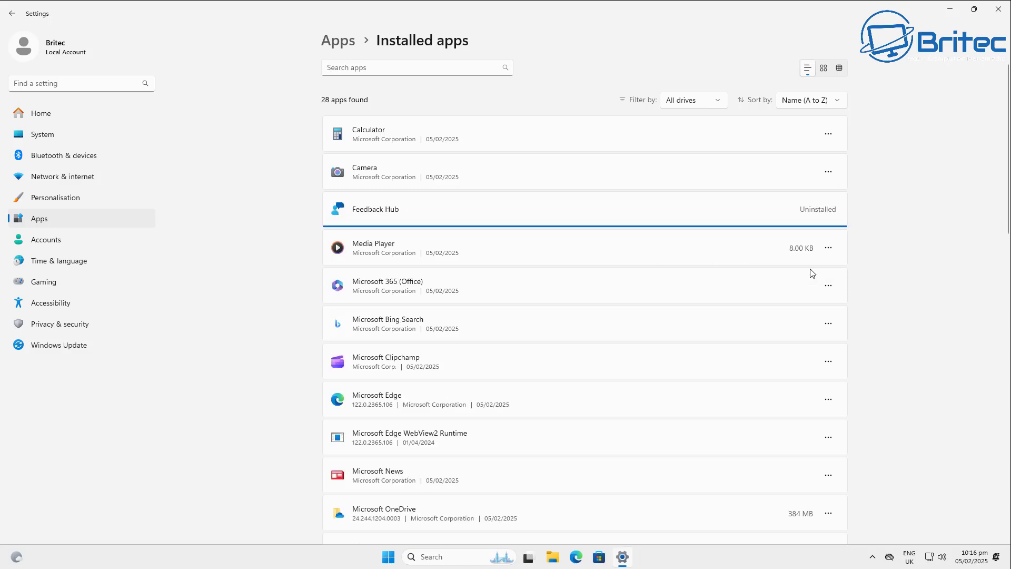
Uninstall another preinstalled app, Windows Clock, Microsoft OneDrive and Media Player.
left_click(827, 363)
left_click(810, 456)
left_click(828, 432)
scroll(821, 447, "down", 3)
left_click(819, 460)
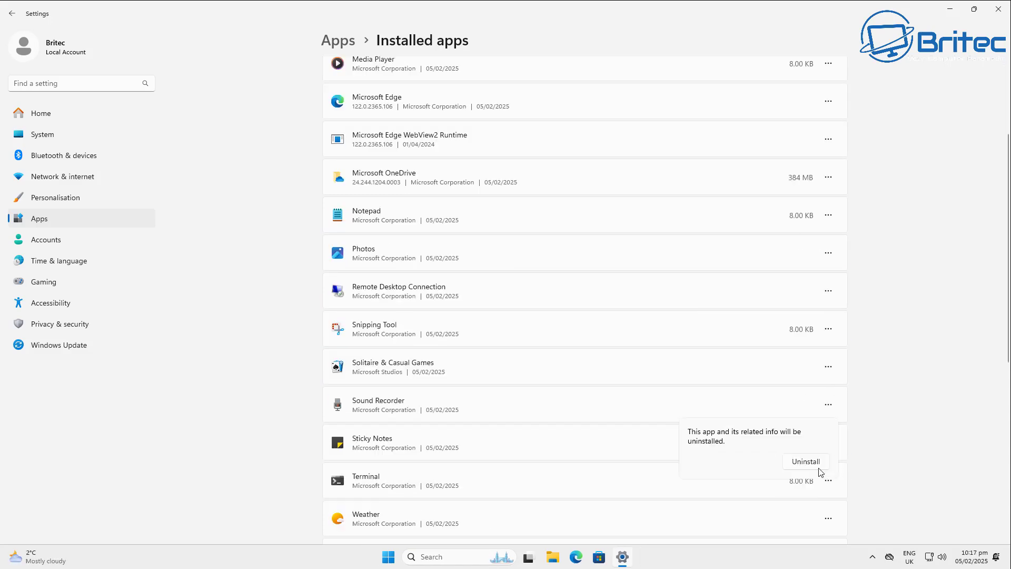
left_click(827, 518)
left_click(801, 504)
left_click(826, 152)
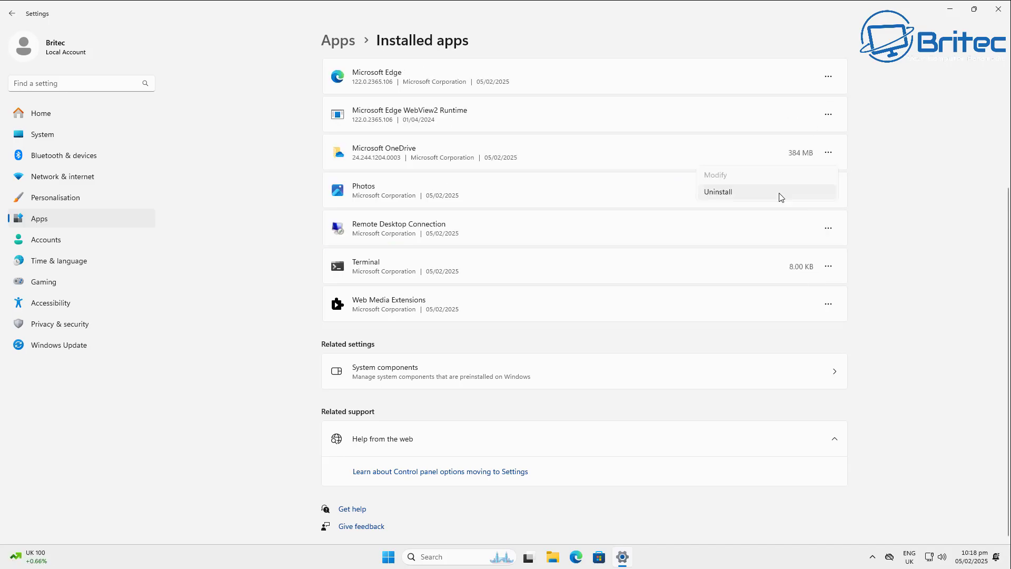
left_click(780, 193)
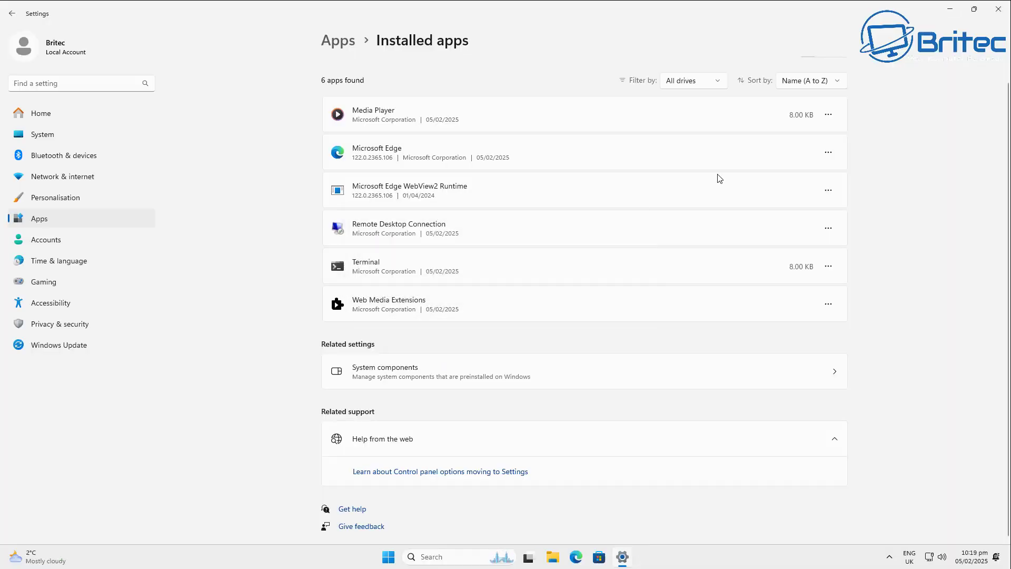
left_click(828, 114)
left_click(801, 138)
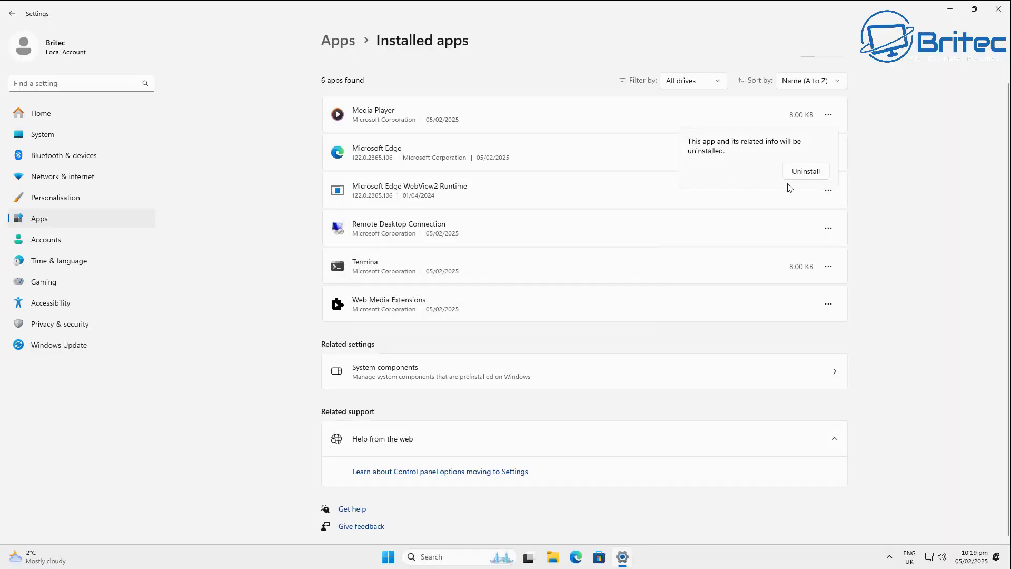
left_click(804, 170)
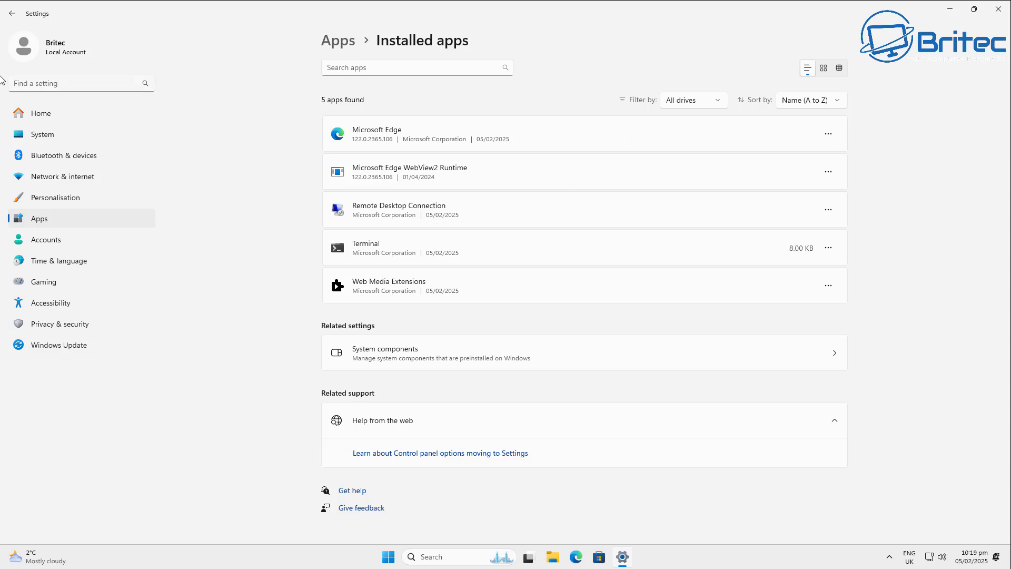
Go back to the Apps page, close Settings with Alt+F4, and open Start.
left_click(12, 13)
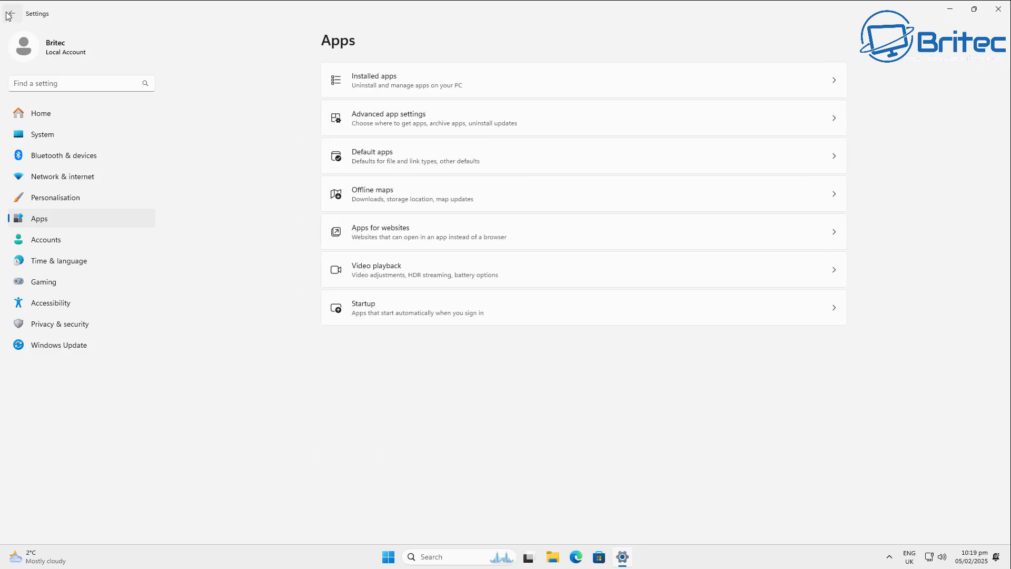
key("alt+F4")
left_click(399, 557)
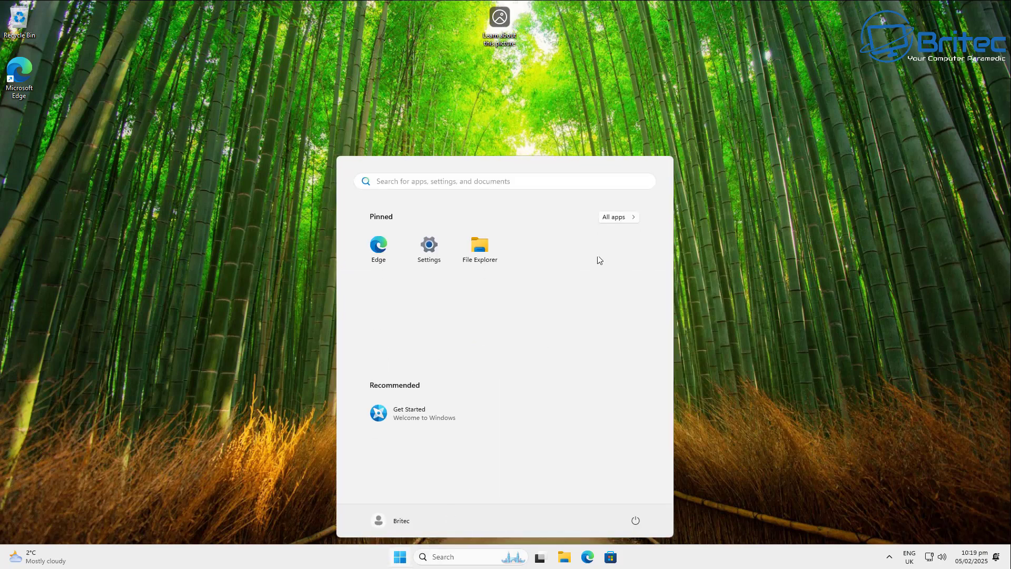
Scroll through the All apps list in Start, then close the menu.
left_click(620, 218)
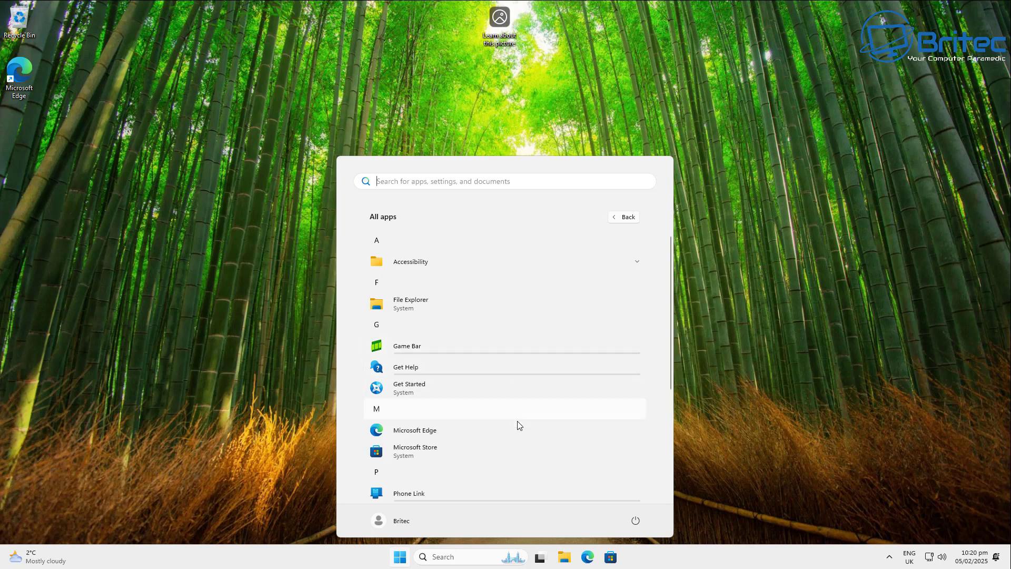
scroll(460, 451, "down", 4)
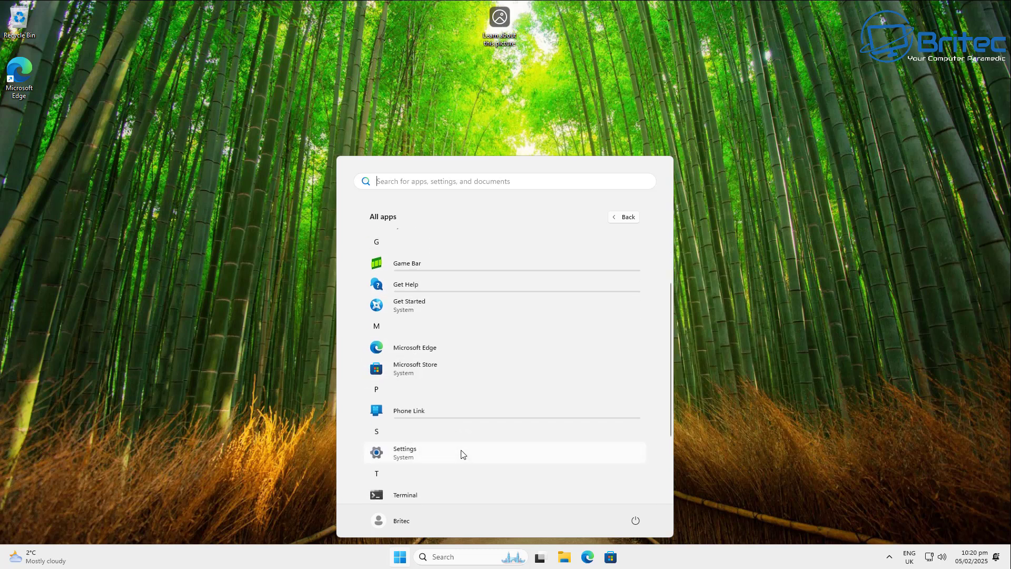
scroll(462, 454, "down", 2)
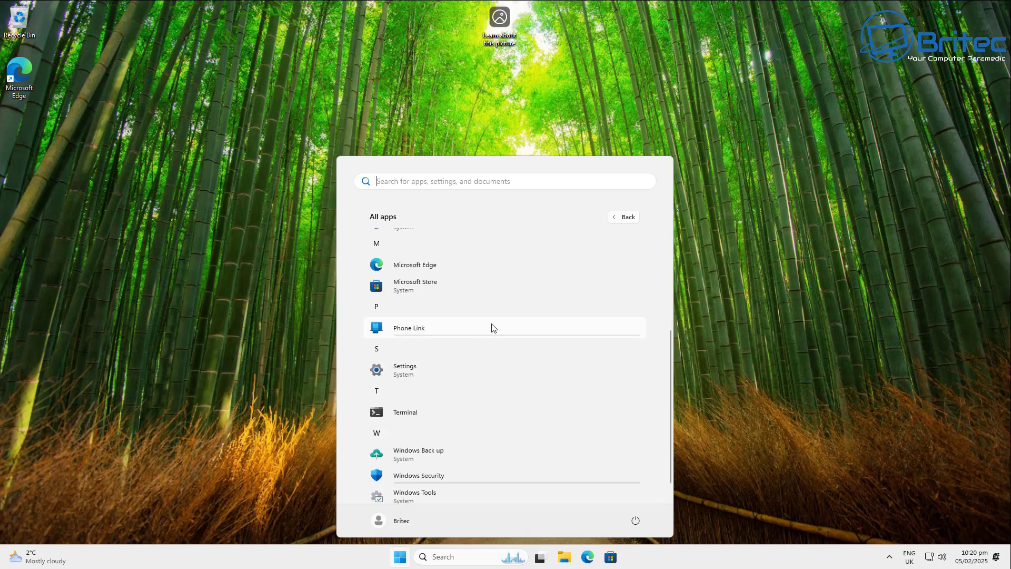
left_click(695, 416)
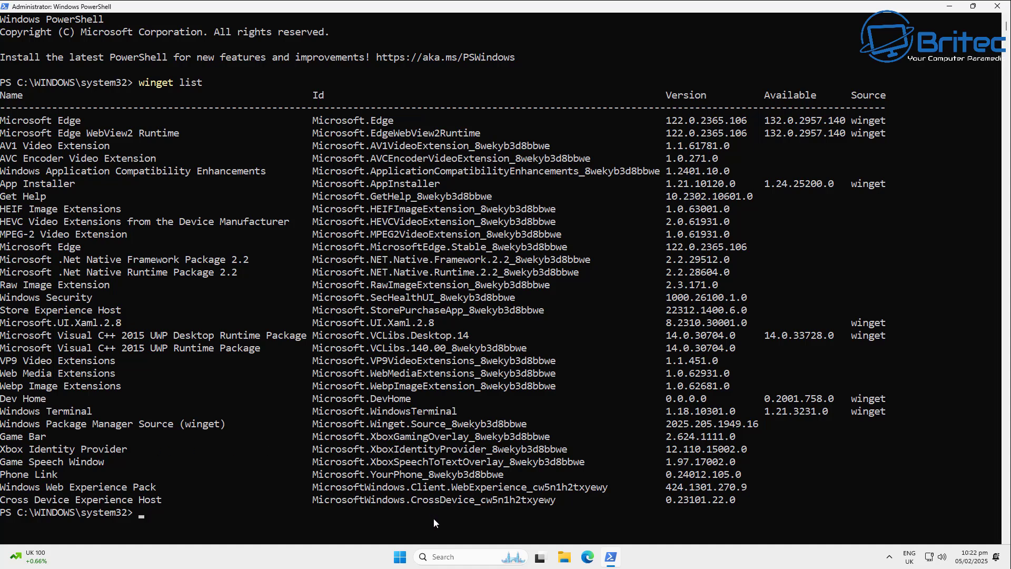
Run winget uninstall "Phone Link" at the PowerShell prompt.
type("win")
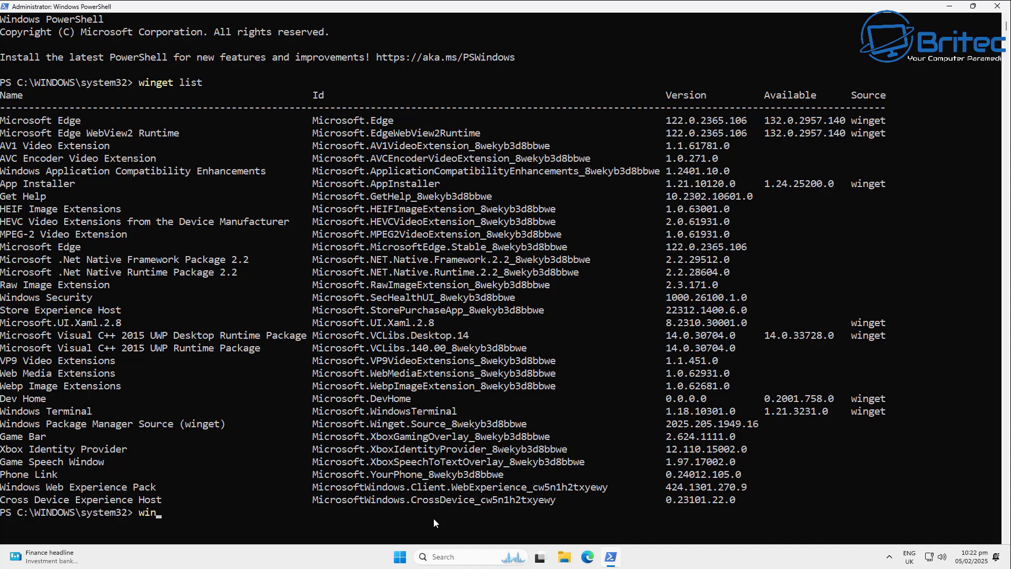
type("get uninstall \"Pho")
type("ne Link")
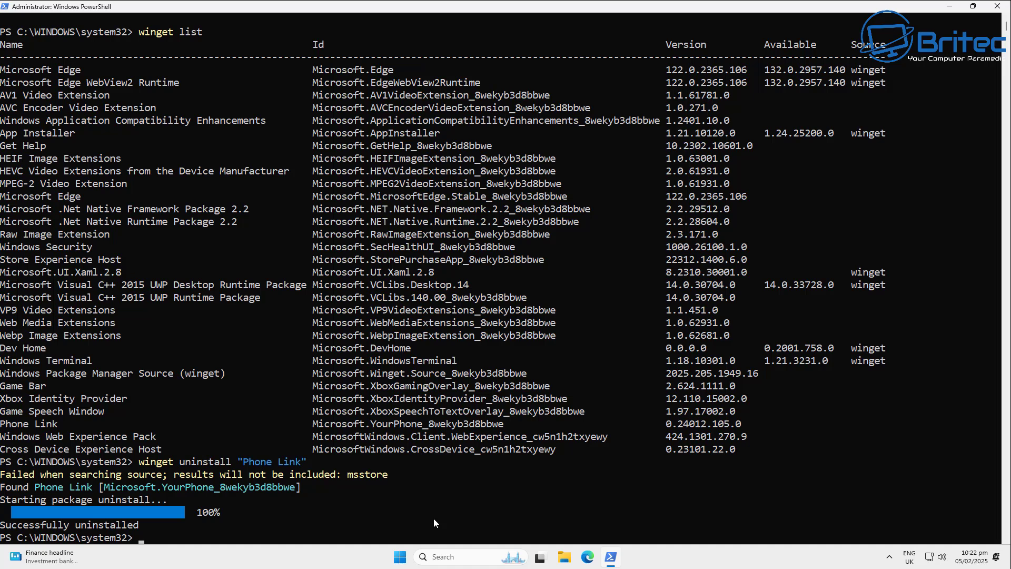
Uninstall Game Bar by editing the recalled command to winget uninstall "Game Bar".
key("Up")
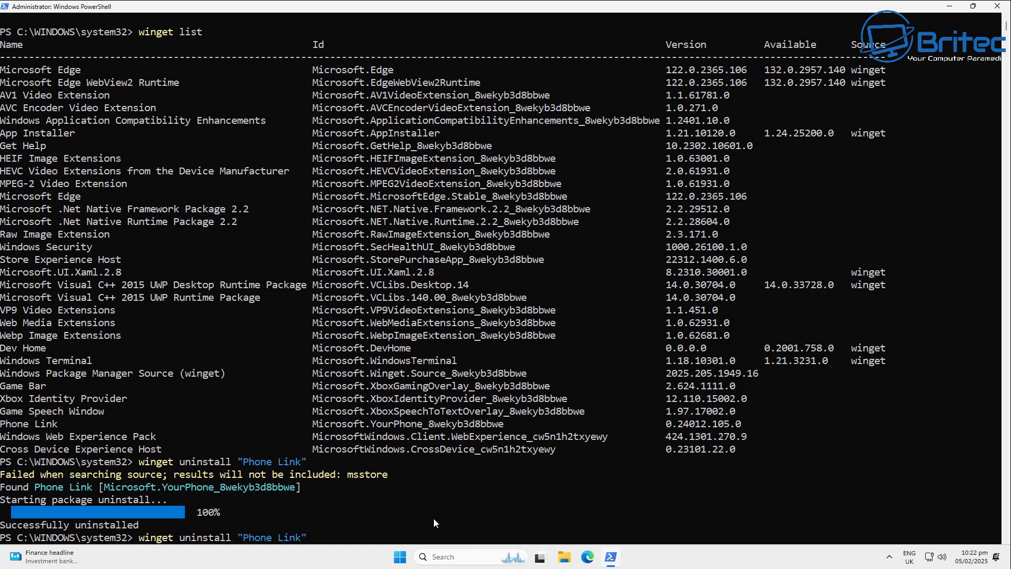
key("BackSpace")
key("BackSpace")
key("BackSpace")
key("BackSpace")
key("BackSpace")
key("BackSpace")
key("BackSpace")
type("Game")
type(" Bae")
key("BackSpace")
key("BackSpace")
type("r\"")
key("Return")
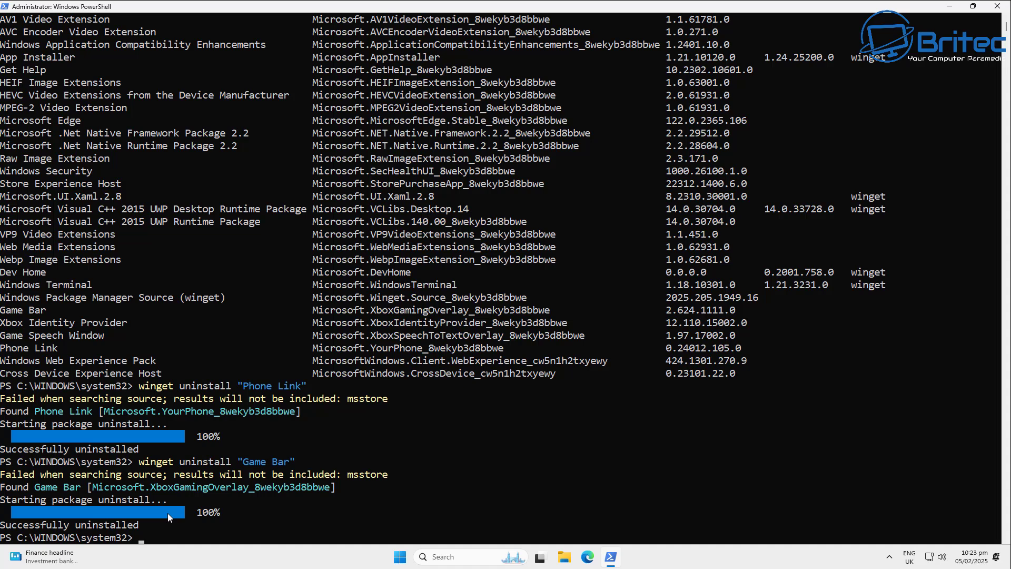
Try winget uninstall "Game Speech Windows" (no package found), then close PowerShell.
key("Up")
key("BackSpace")
key("BackSpace")
key("BackSpace")
key("BackSpace")
key("BackSpace")
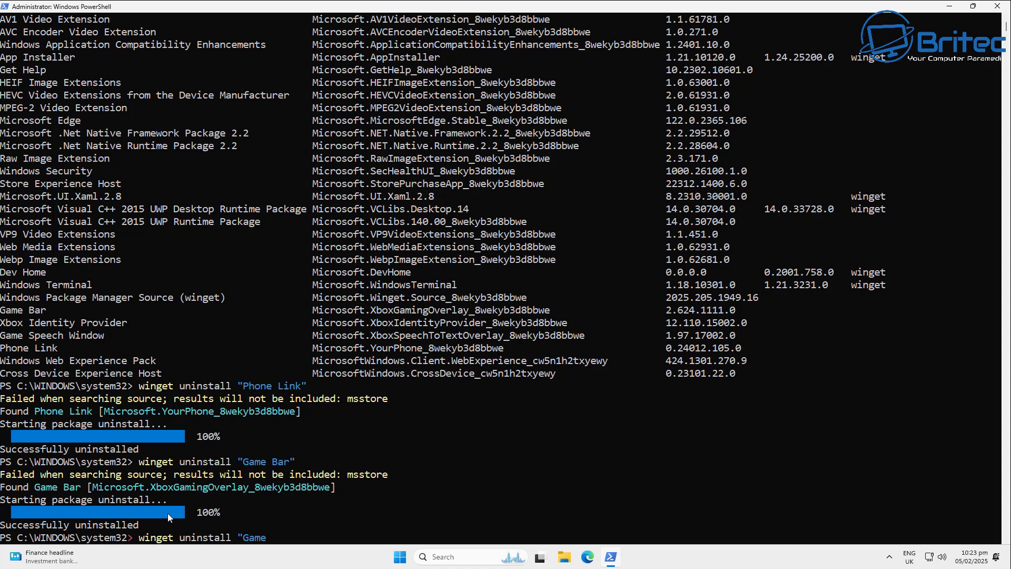
type("Speech Windows")
key("Return")
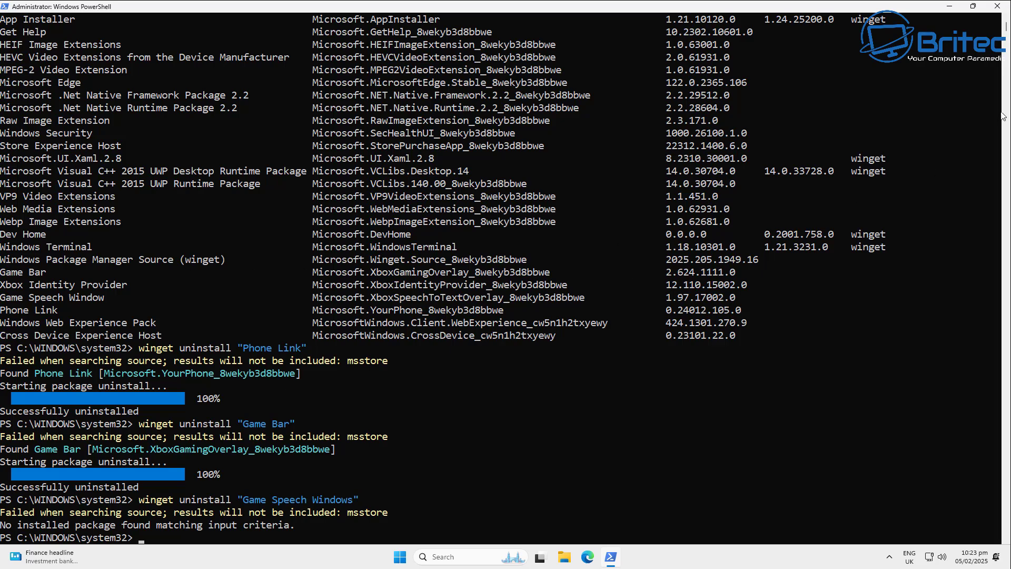
left_click(996, 8)
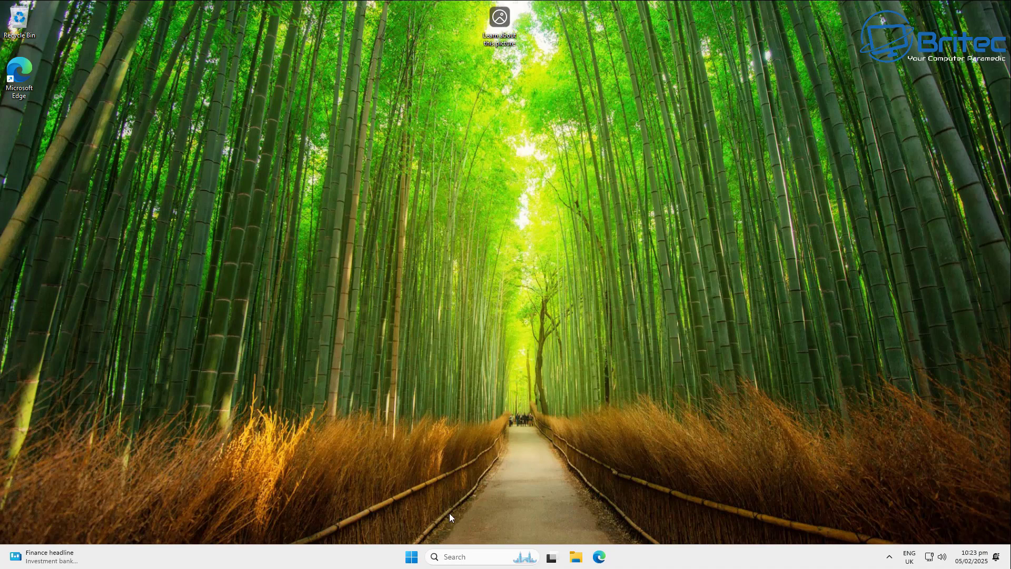
Find Control Panel through Start search and go to its Clock and Region page.
left_click(408, 562)
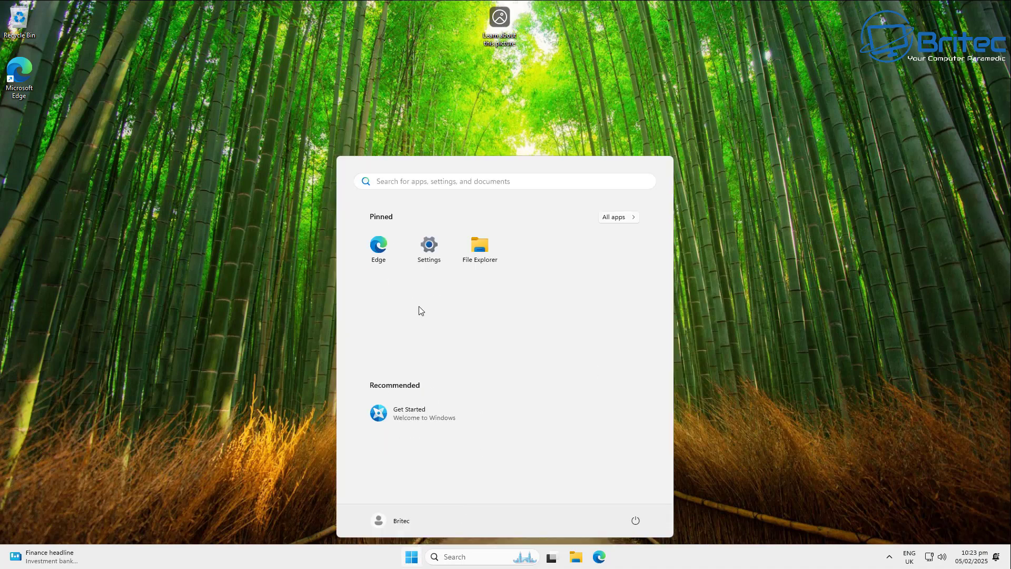
type("contro")
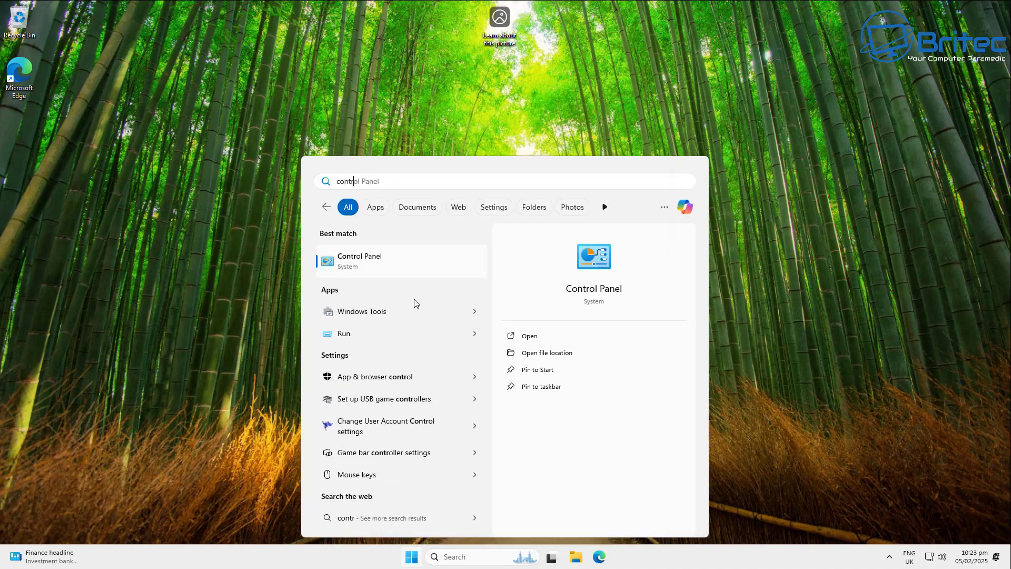
left_click(397, 259)
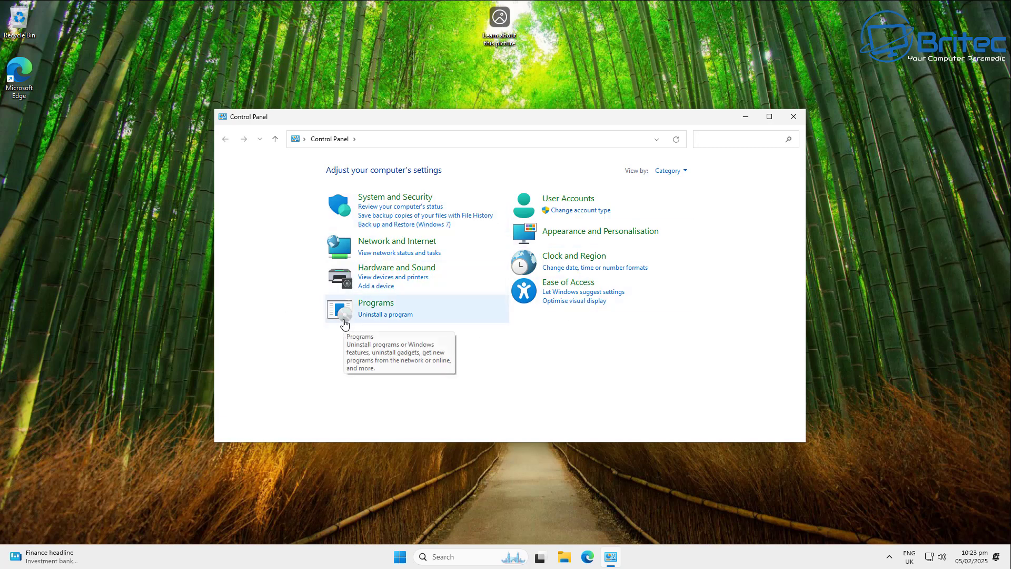
left_click(576, 257)
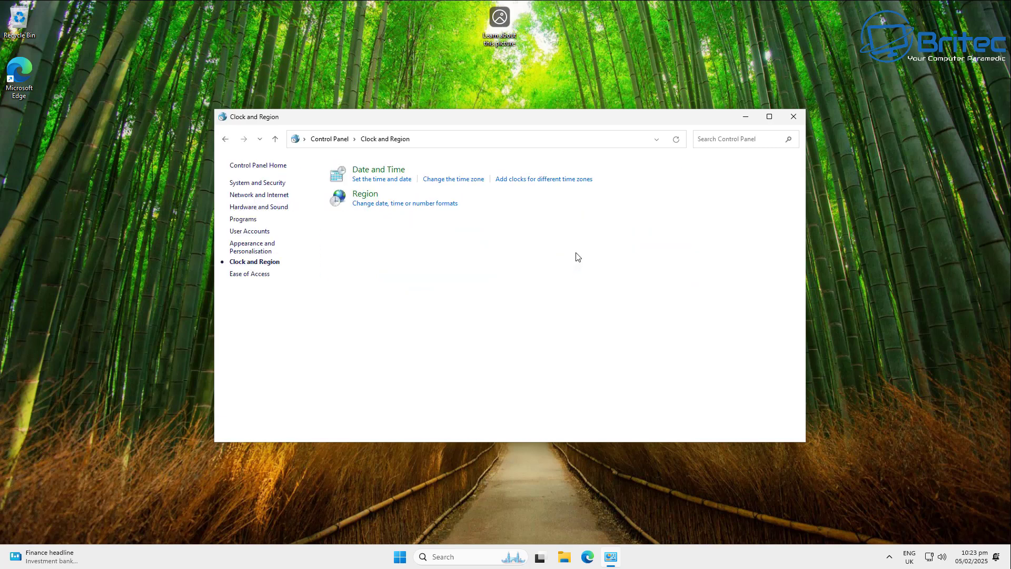
Set the Region format to English (United Kingdom) for 24-hour time and apply it.
left_click(371, 202)
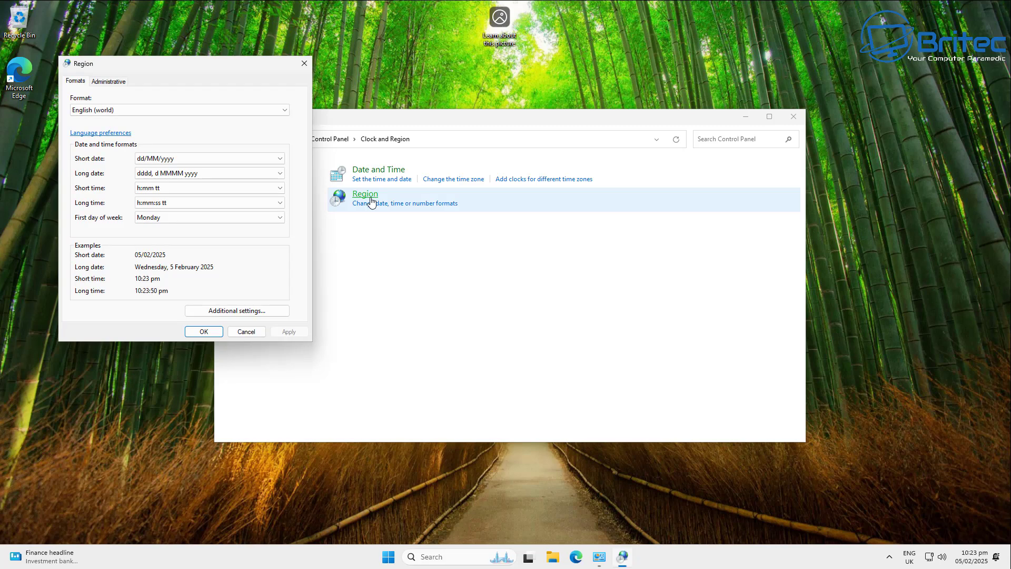
left_click_drag(160, 59, 478, 121)
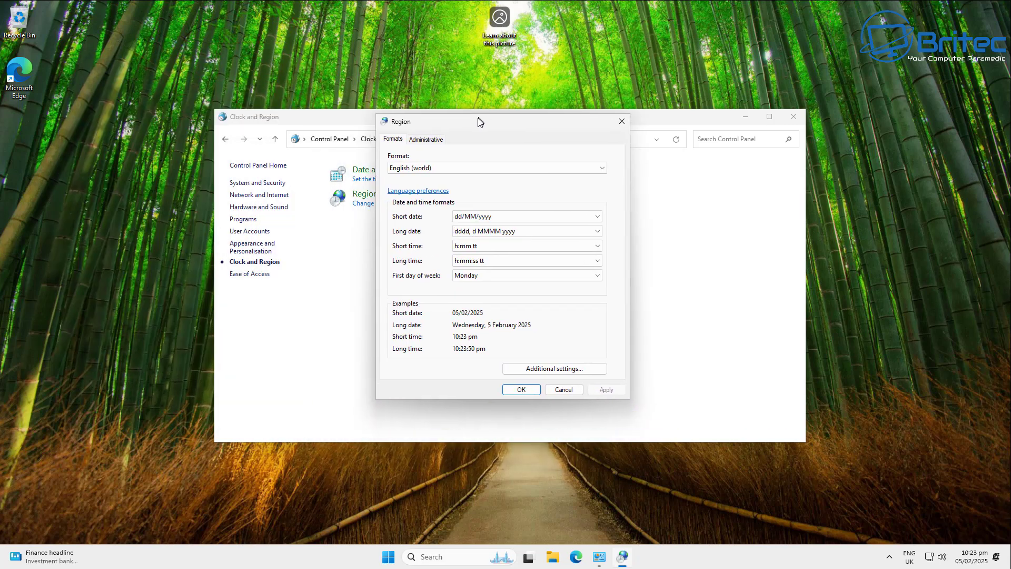
left_click(465, 169)
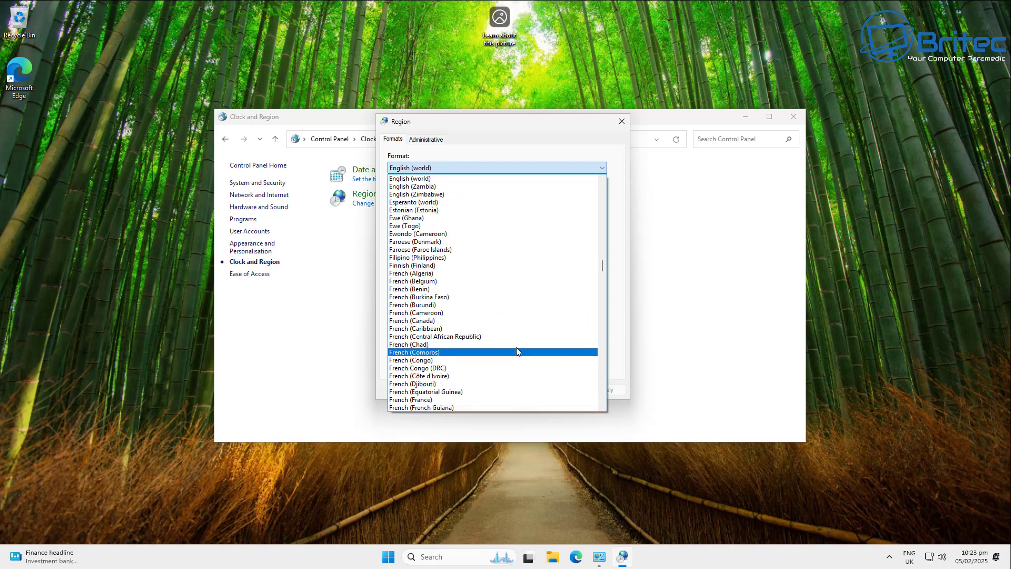
left_click_drag(602, 266, 602, 228)
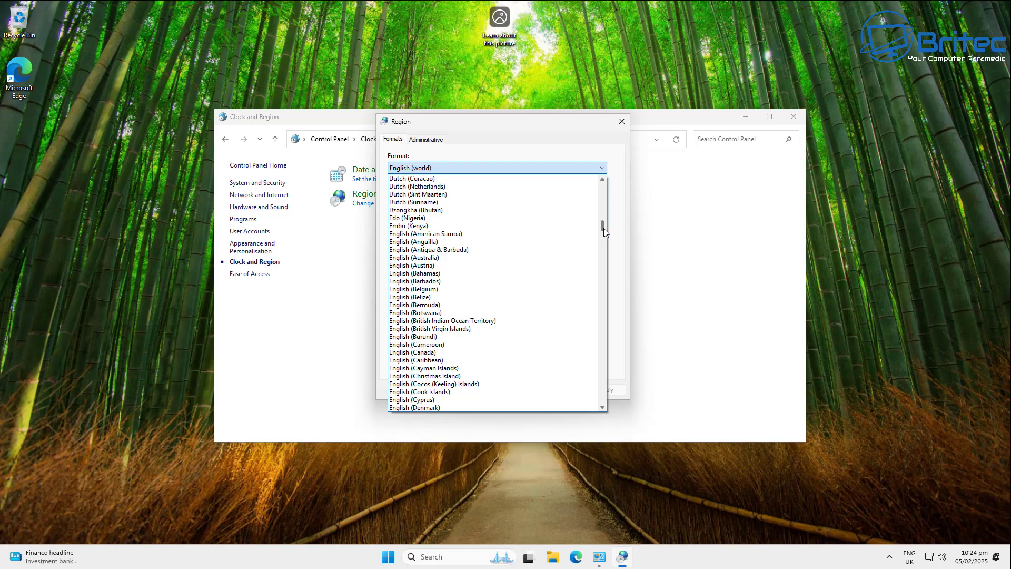
left_click_drag(603, 229, 619, 269)
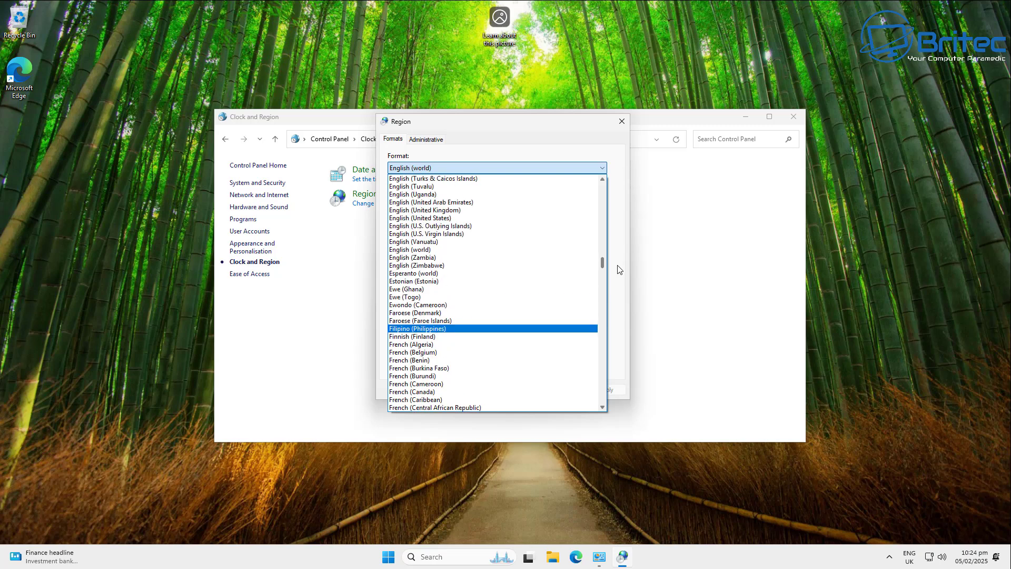
left_click(438, 210)
left_click(607, 390)
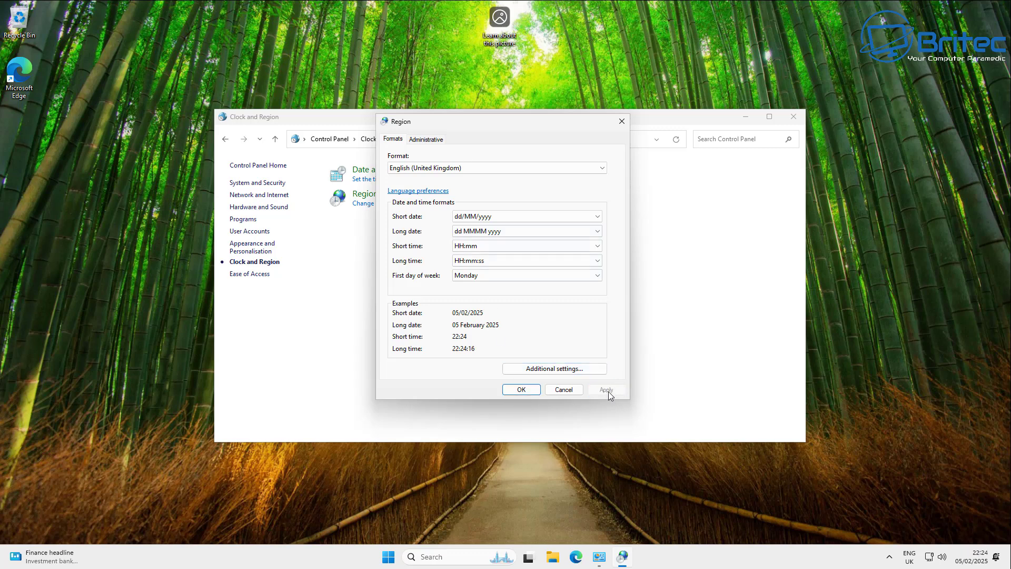
left_click(524, 390)
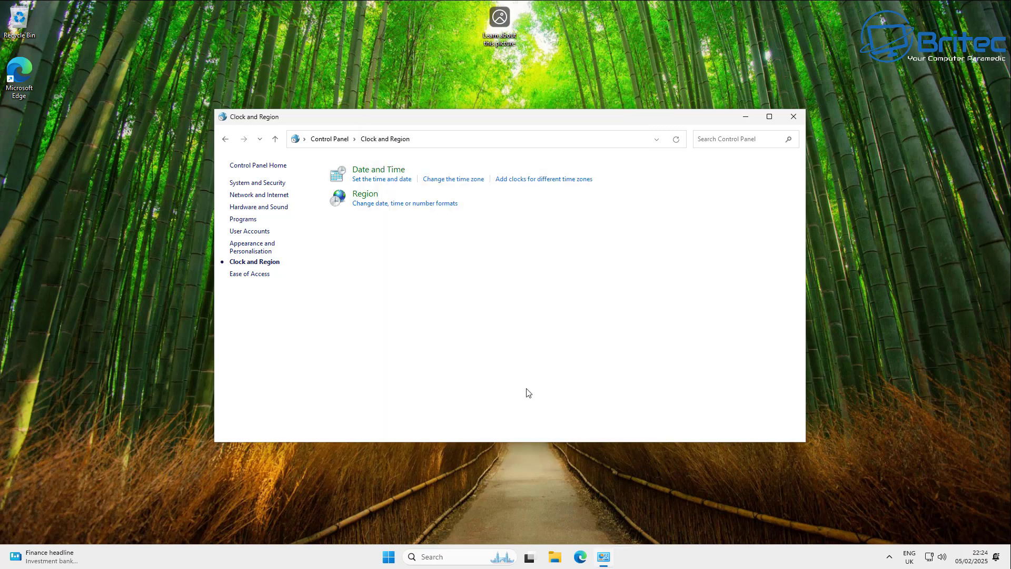
Return to the Control Panel home and close the window.
left_click(225, 140)
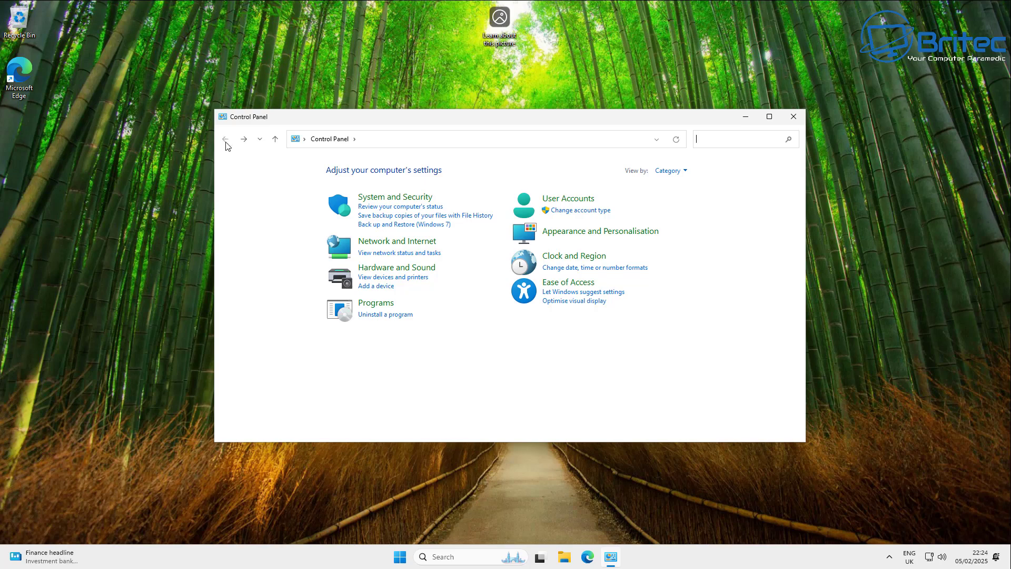
left_click(792, 118)
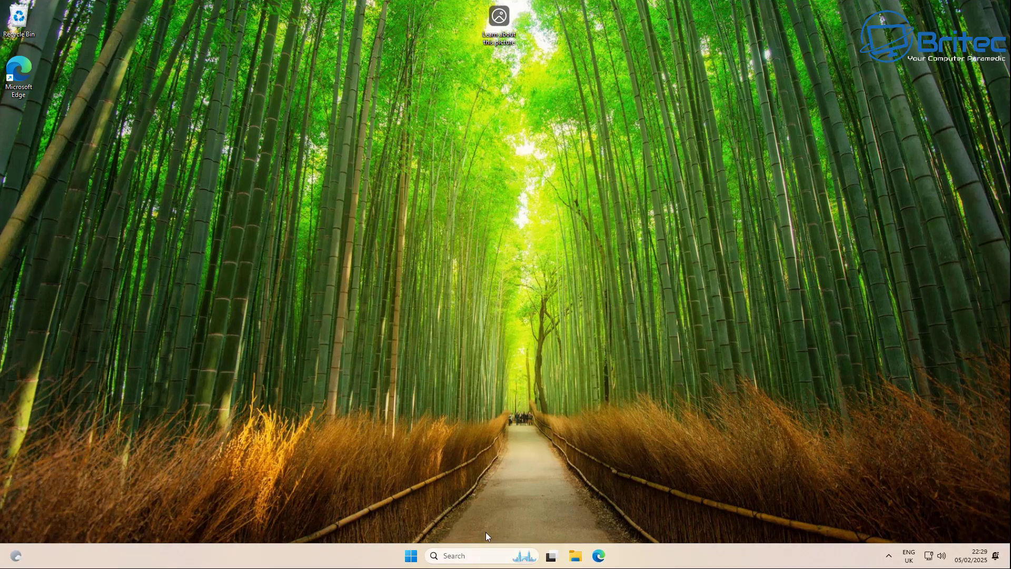
Turn off Task view and Widgets in the taskbar settings.
right_click(384, 550)
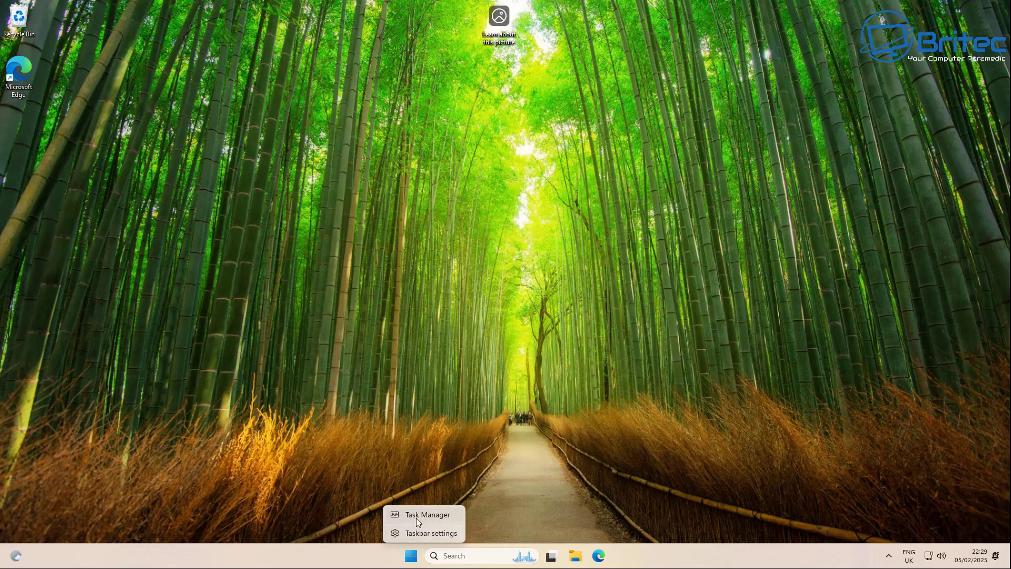
left_click(415, 531)
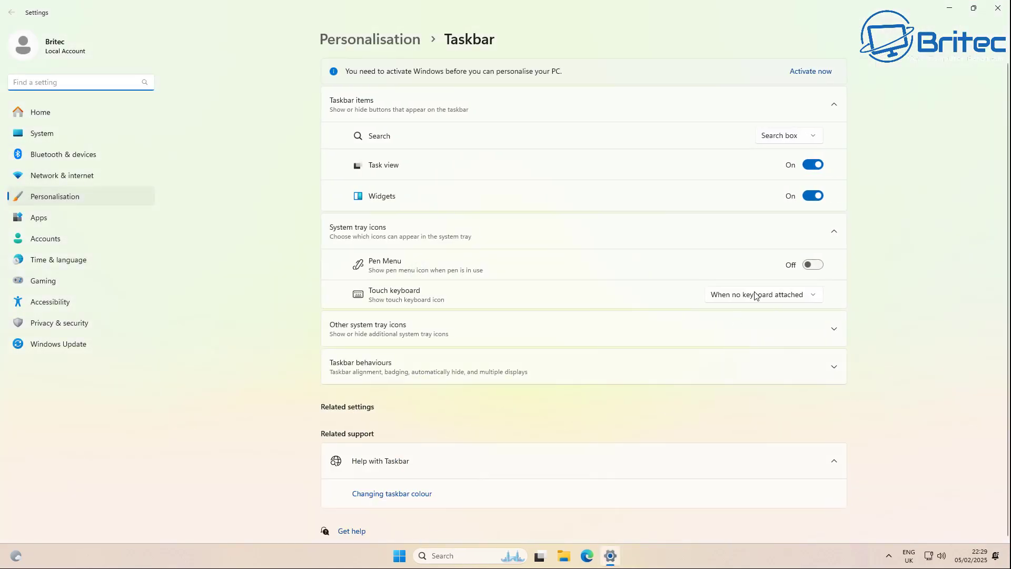
left_click(812, 164)
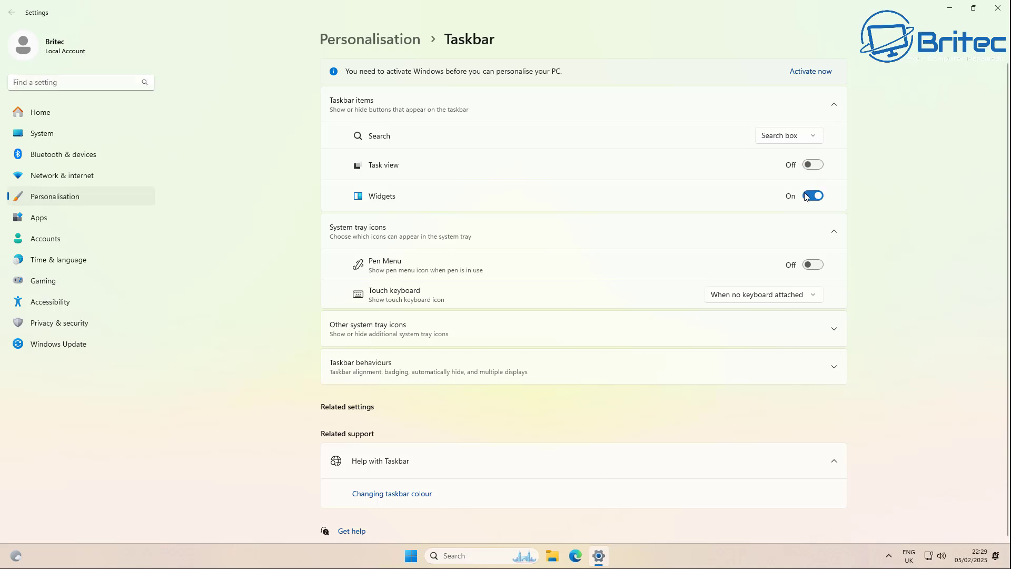
left_click(813, 196)
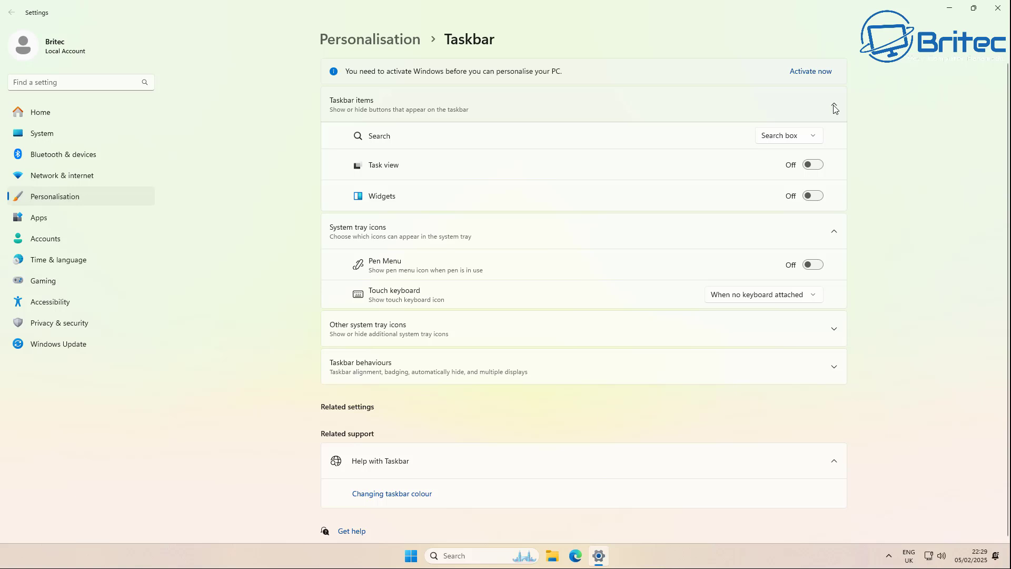
Make taskbar search show as an icon only, then close Settings.
left_click(797, 135)
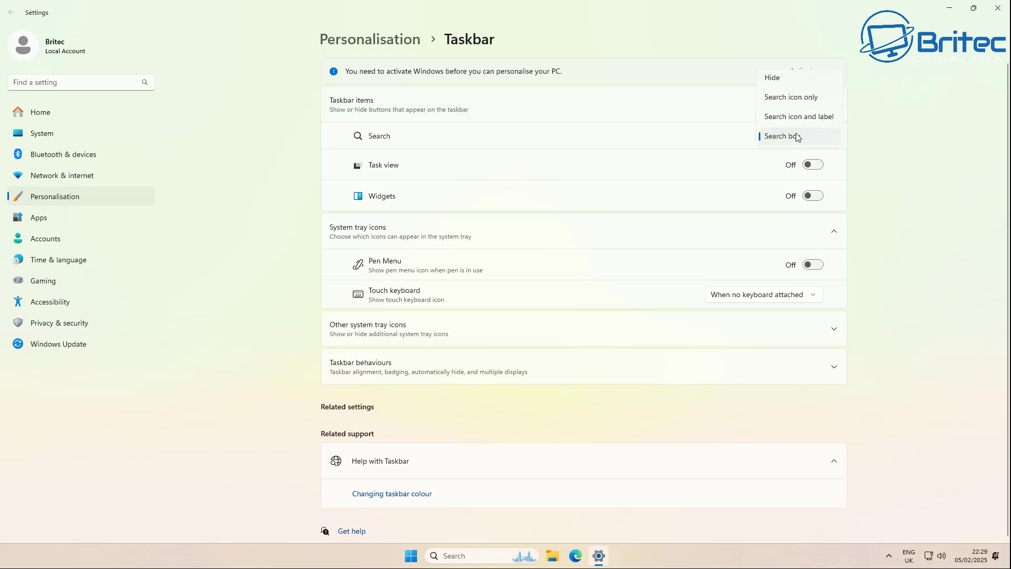
left_click(794, 99)
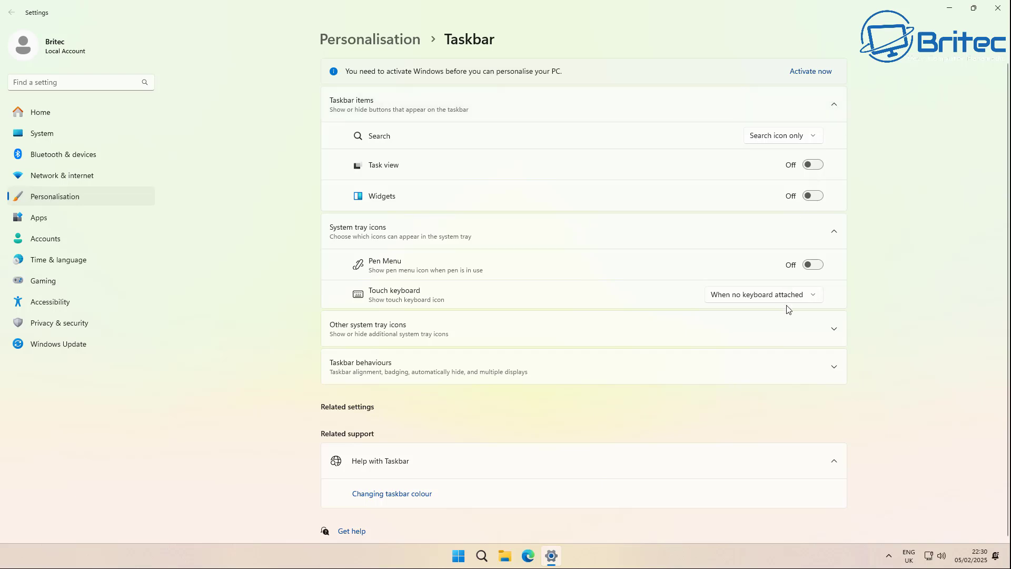
scroll(579, 436, "down", 1)
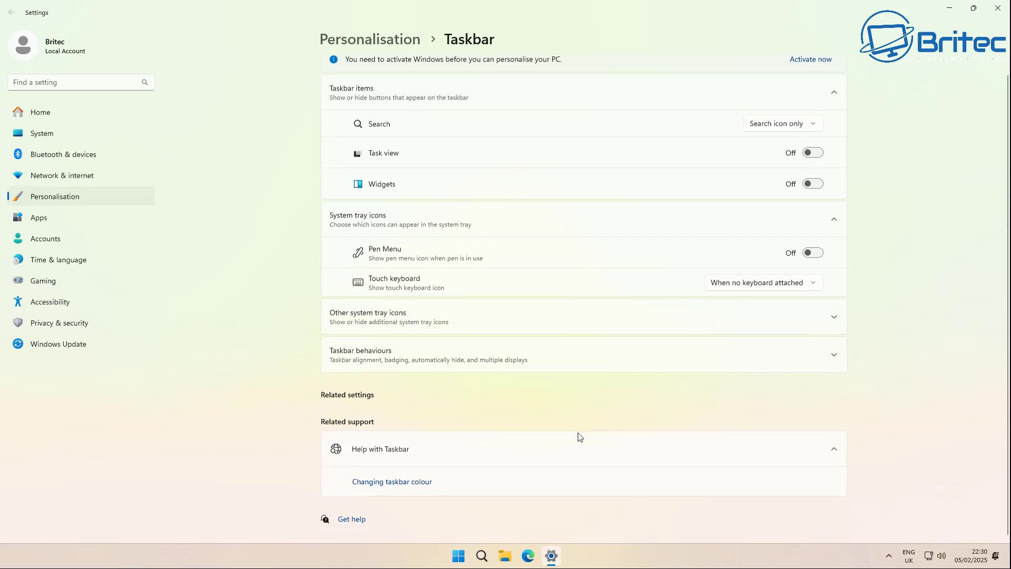
left_click(999, 9)
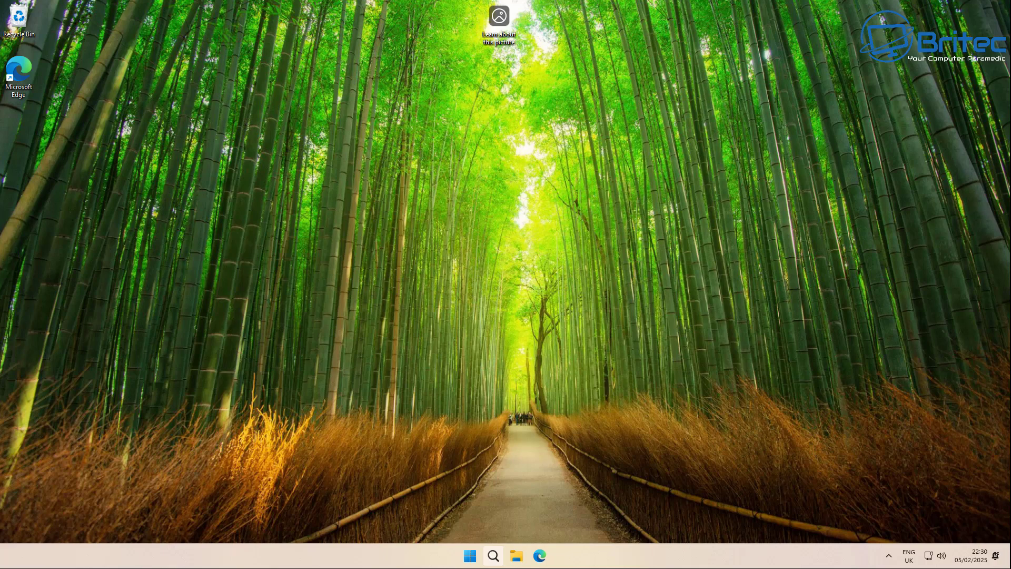
Turn off recently added apps and recommended files in Start settings, then close Settings.
left_click(479, 558)
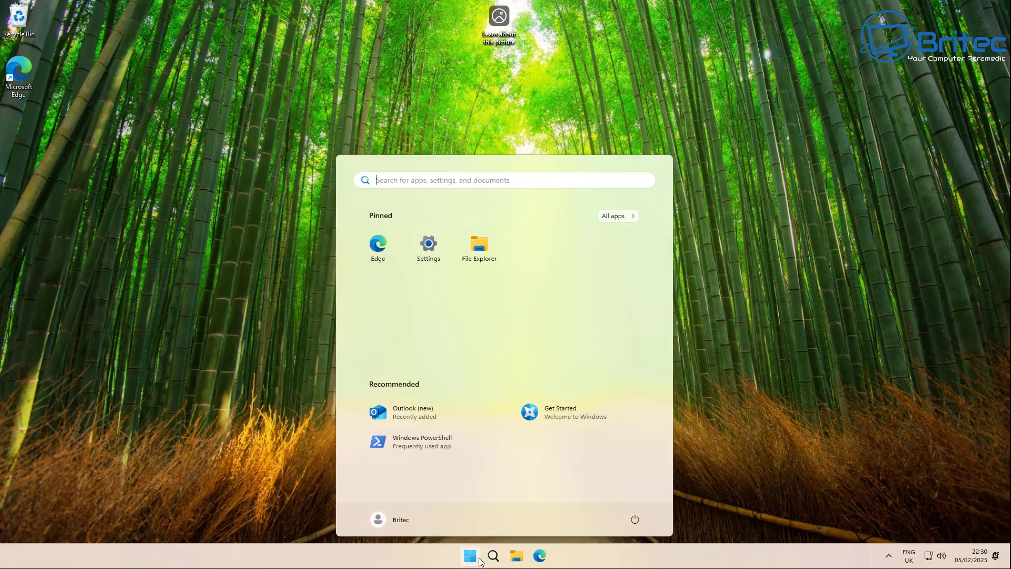
left_click(479, 559)
left_click(479, 559)
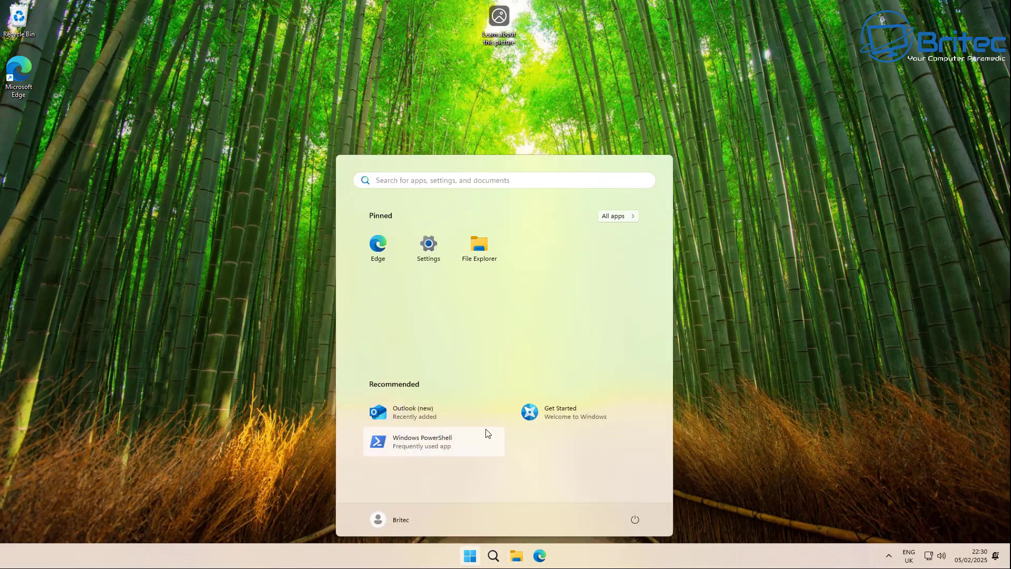
right_click(494, 323)
left_click(530, 333)
left_click(827, 269)
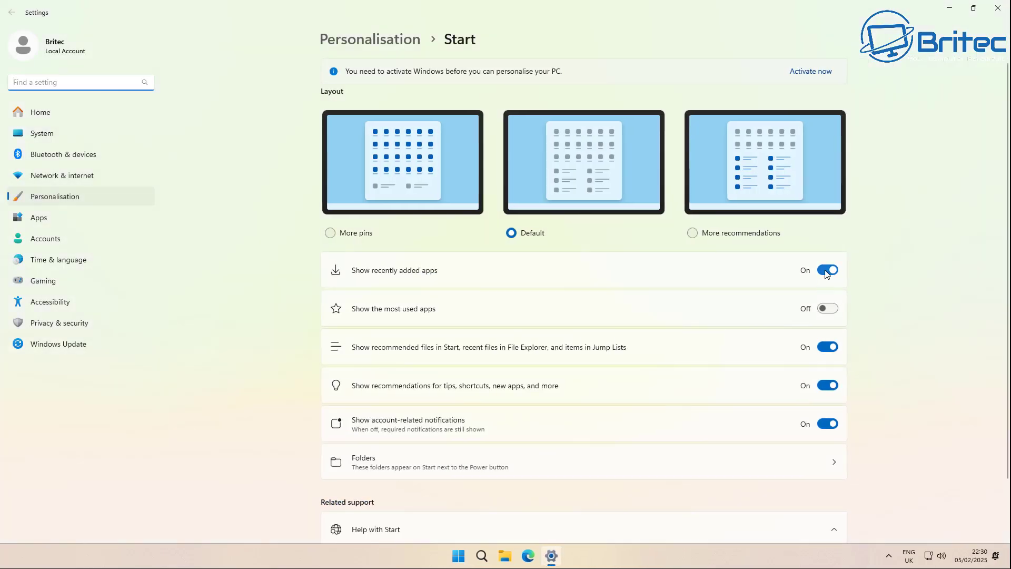
left_click(827, 346)
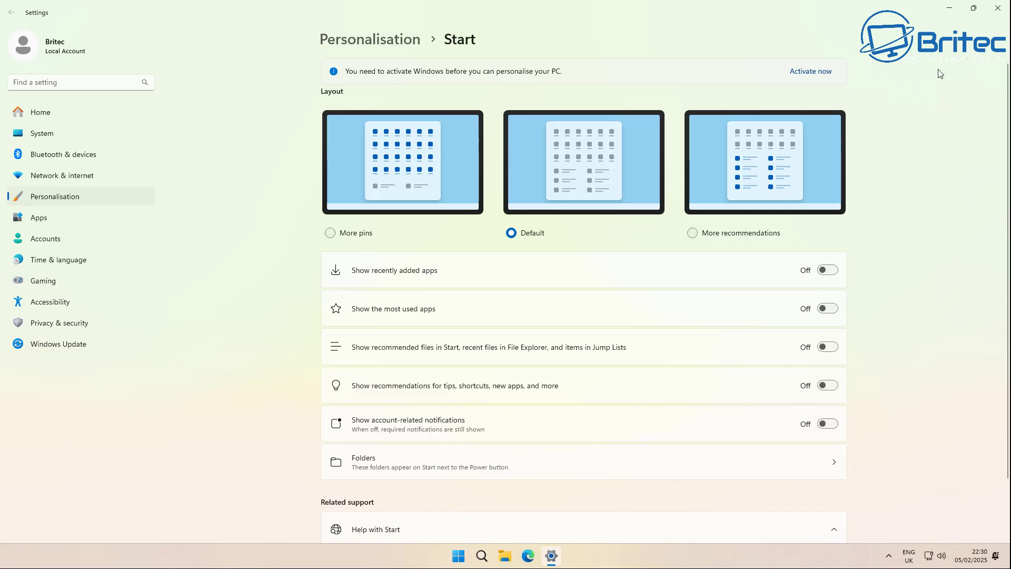
left_click(997, 7)
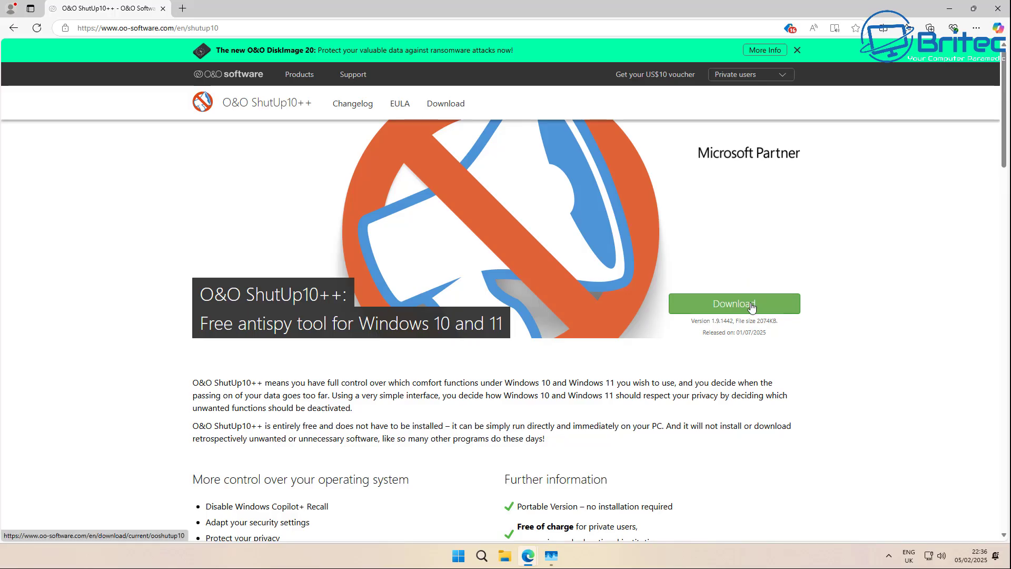
Download OOSU10.exe from the O&O ShutUp10++ page and run it from Edge's downloads.
left_click(751, 305)
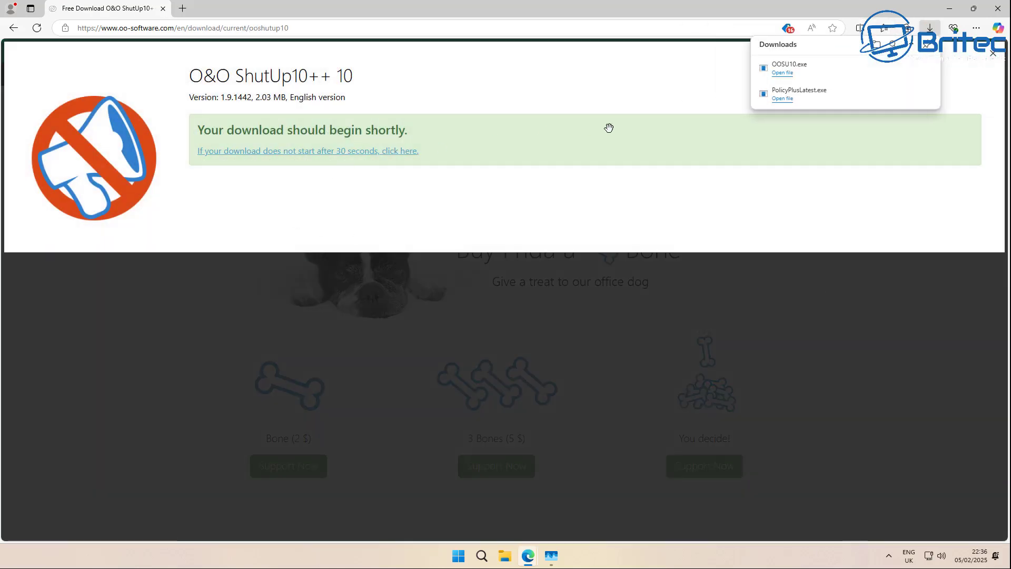
left_click(800, 70)
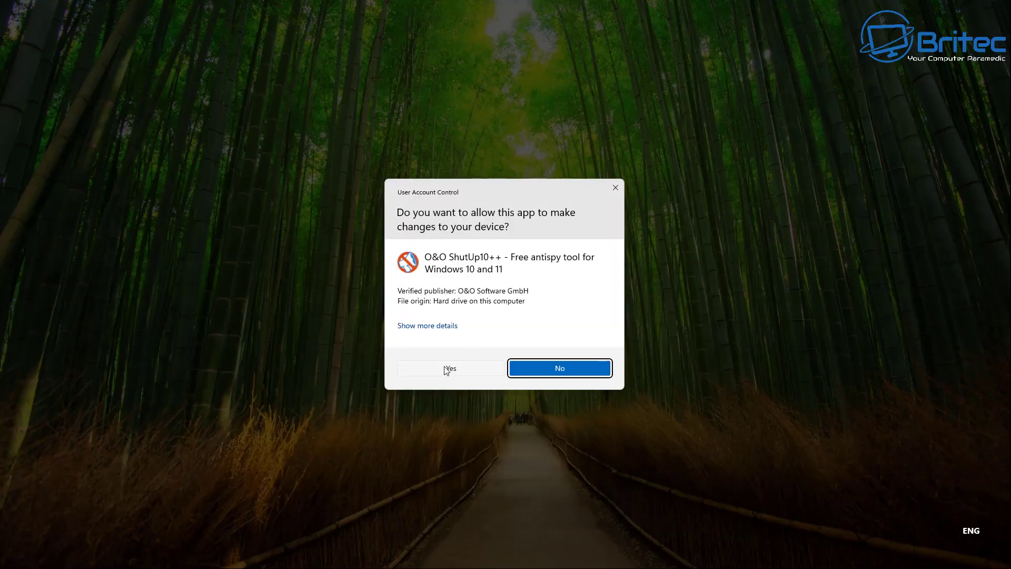
Allow the UAC prompt and apply recommended and somewhat recommended settings without a restore point, 204 set.
left_click(444, 369)
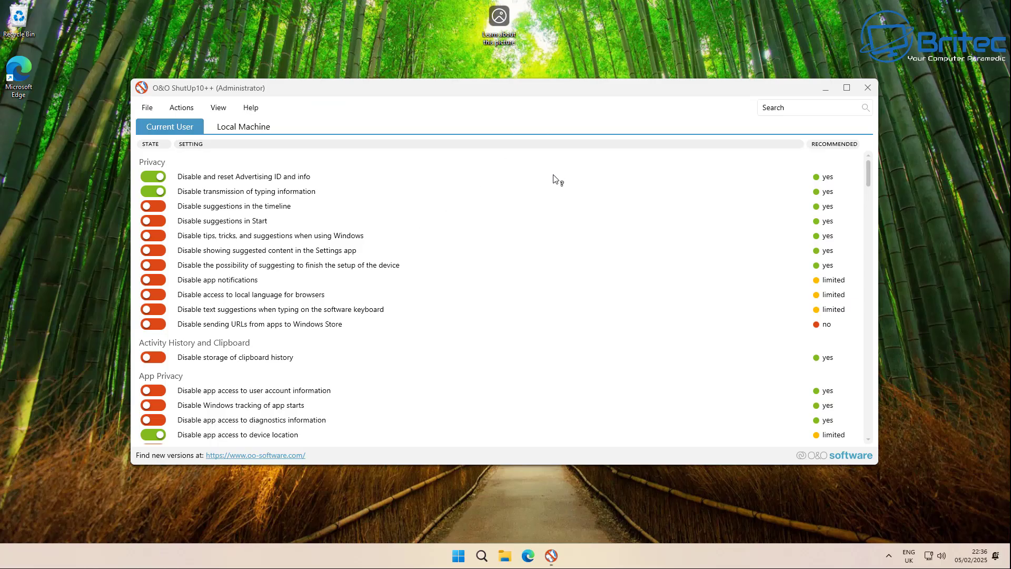
left_click(190, 108)
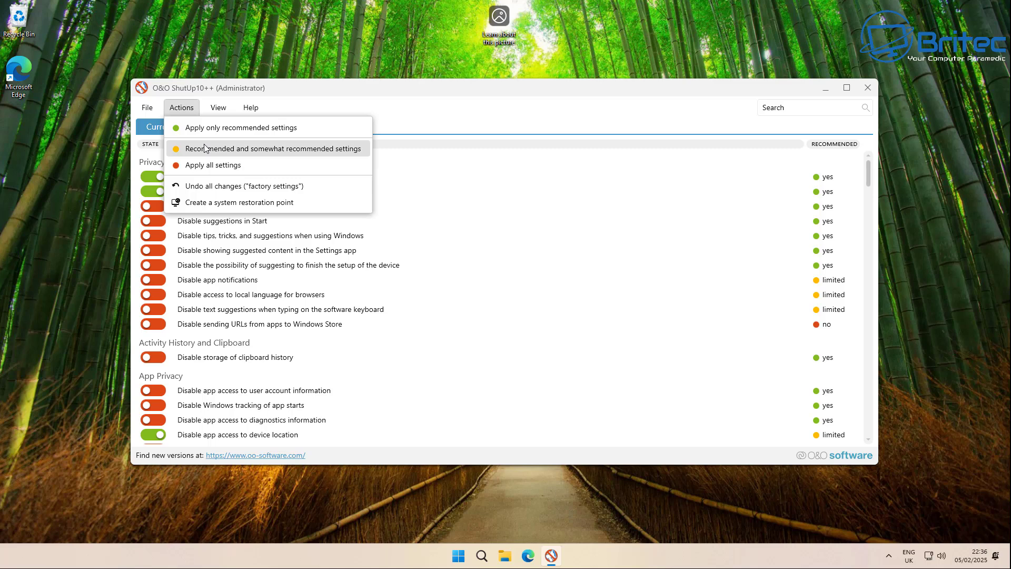
left_click(282, 149)
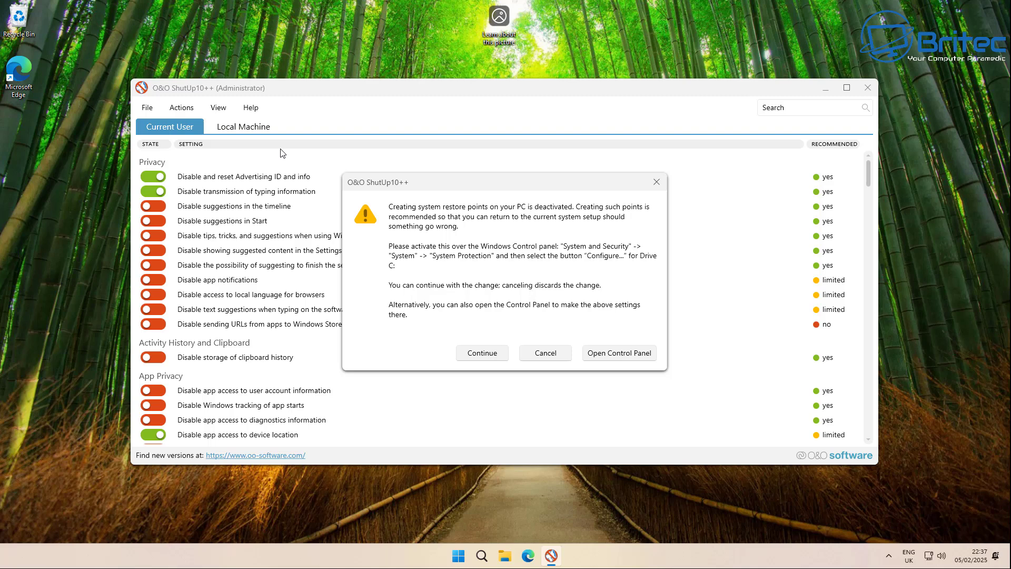
left_click(482, 353)
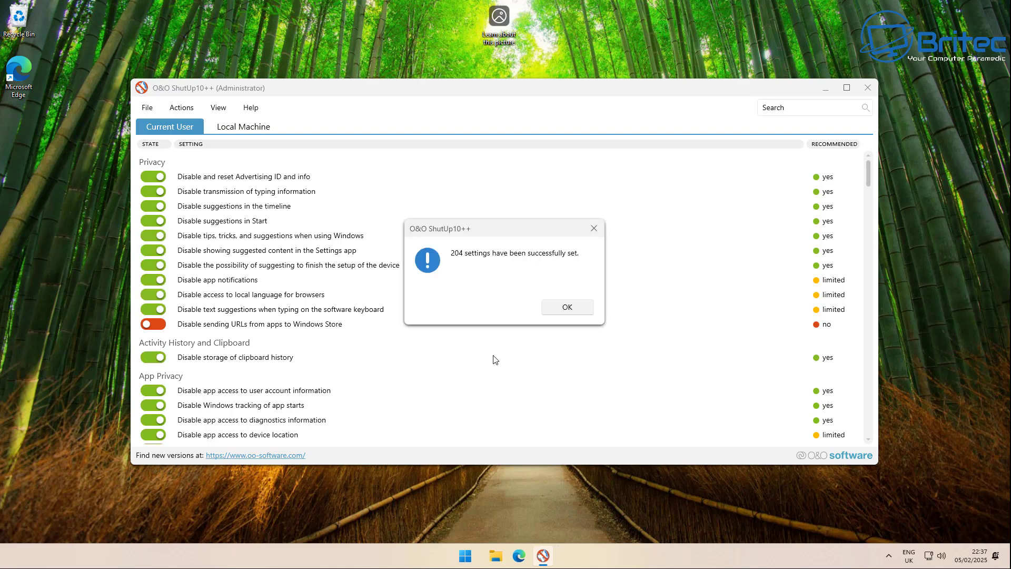
left_click(568, 307)
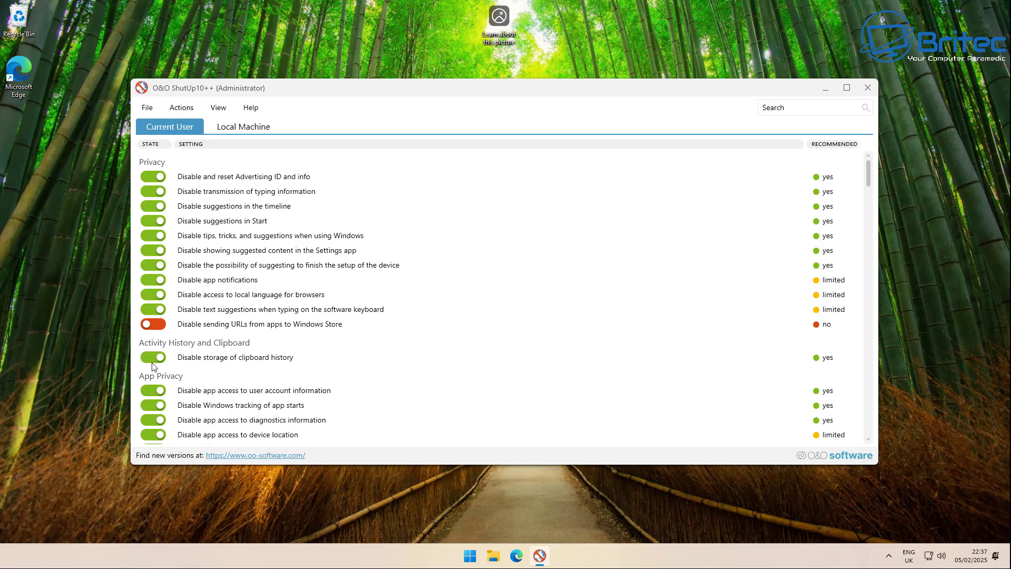
Keep microphone access allowed on the Current User and Local Machine tabs, restoring the camera block.
scroll(152, 366, "down", 2)
scroll(151, 390, "down", 3)
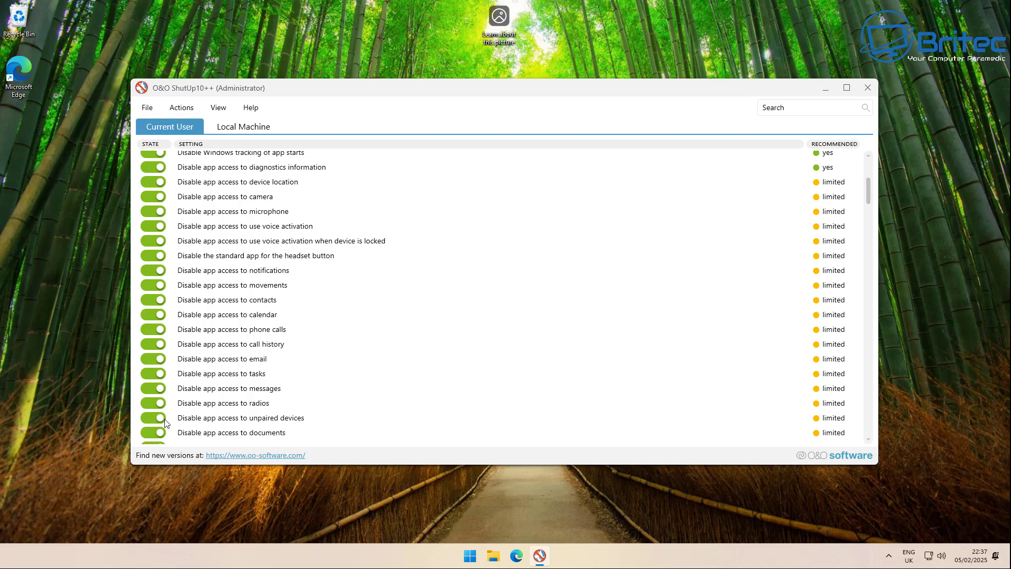
scroll(165, 388, "up", 2)
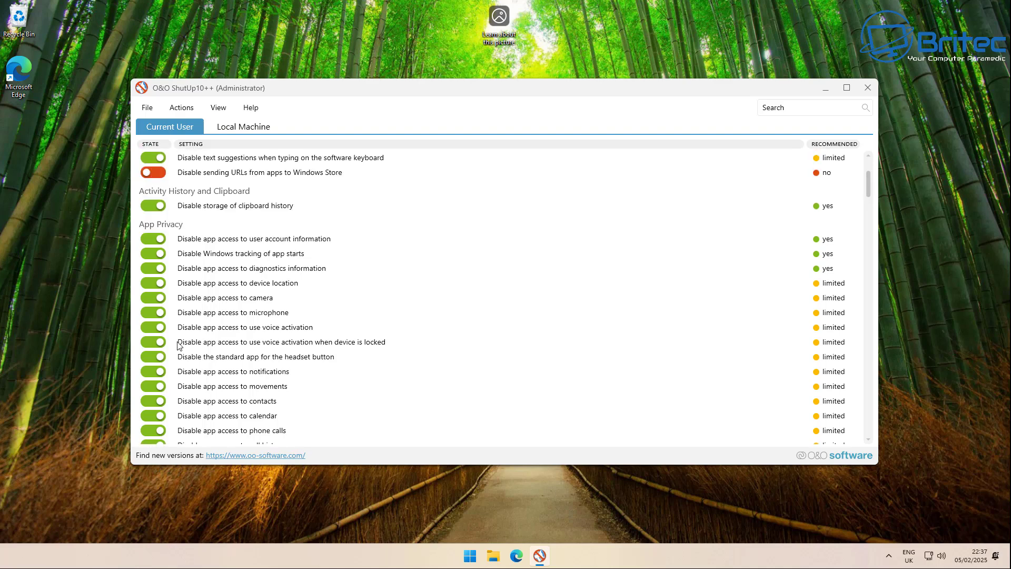
left_click(154, 313)
left_click(153, 298)
left_click(228, 131)
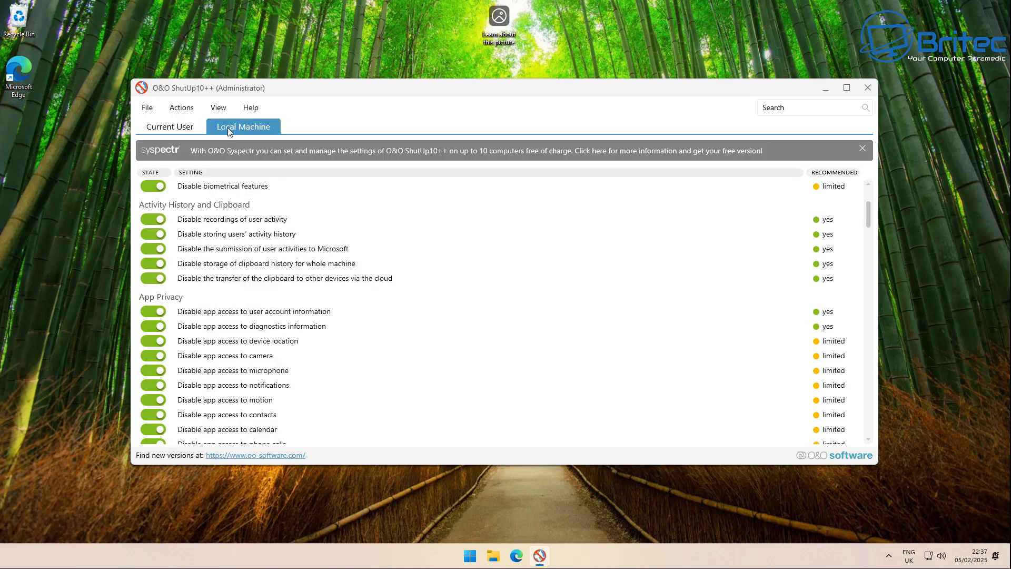
left_click(153, 371)
Close O&O ShutUp10++ and restart Windows to apply the changes.
left_click(867, 87)
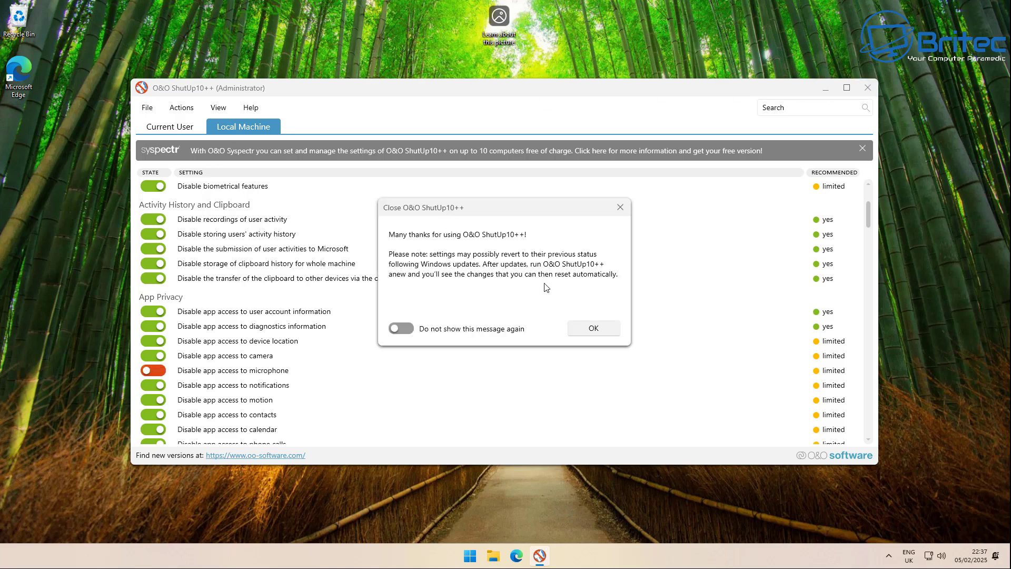
left_click(614, 329)
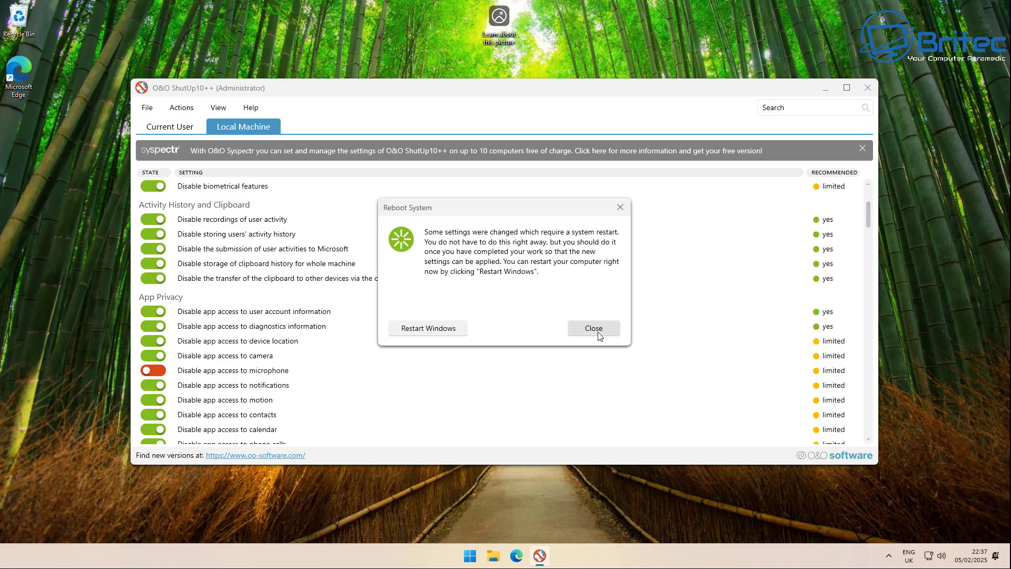
left_click(437, 328)
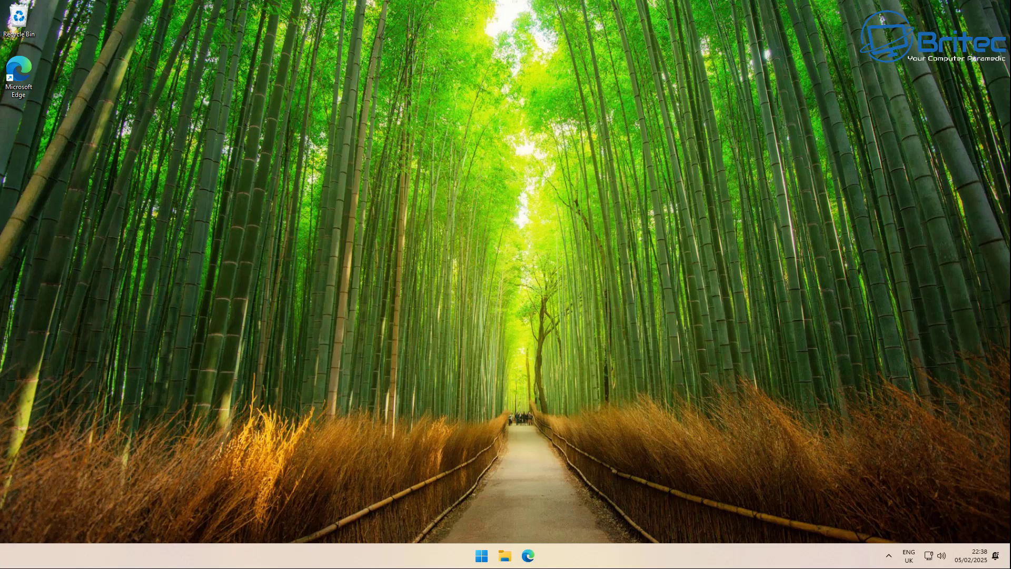
Check Start's All apps list and pinned view, then launch Settings from its pinned tile.
left_click(481, 556)
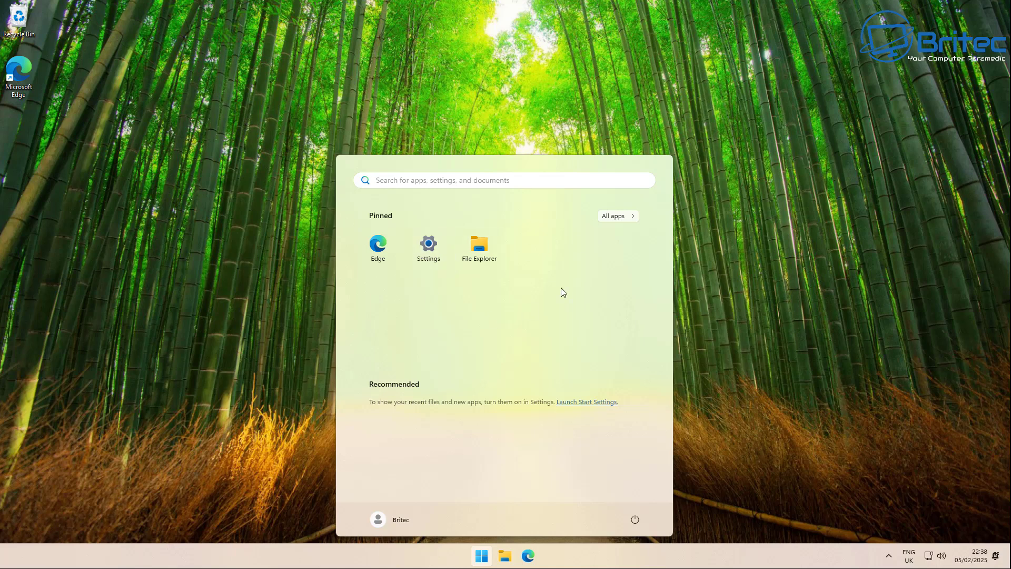
left_click(626, 216)
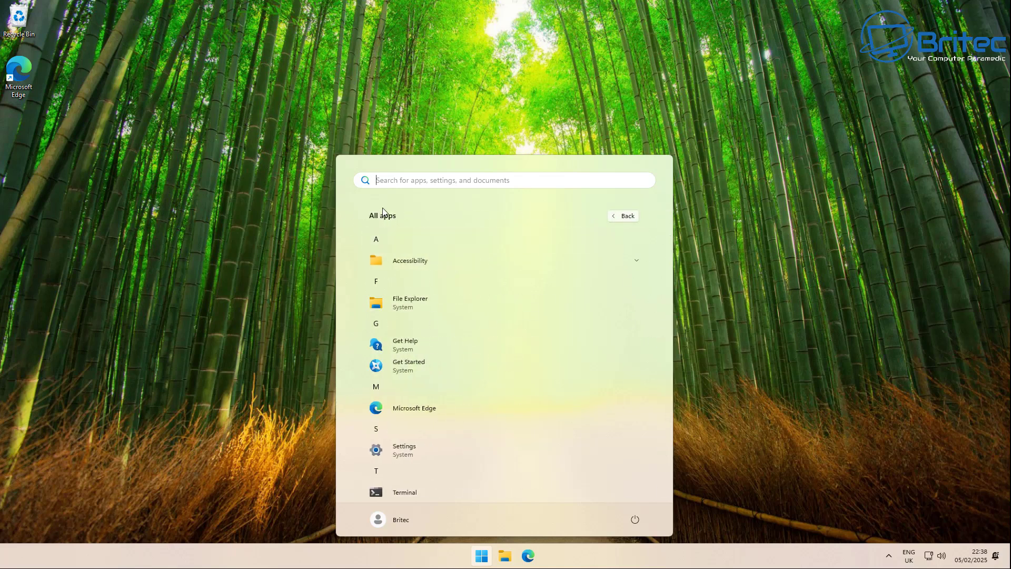
left_click(617, 218)
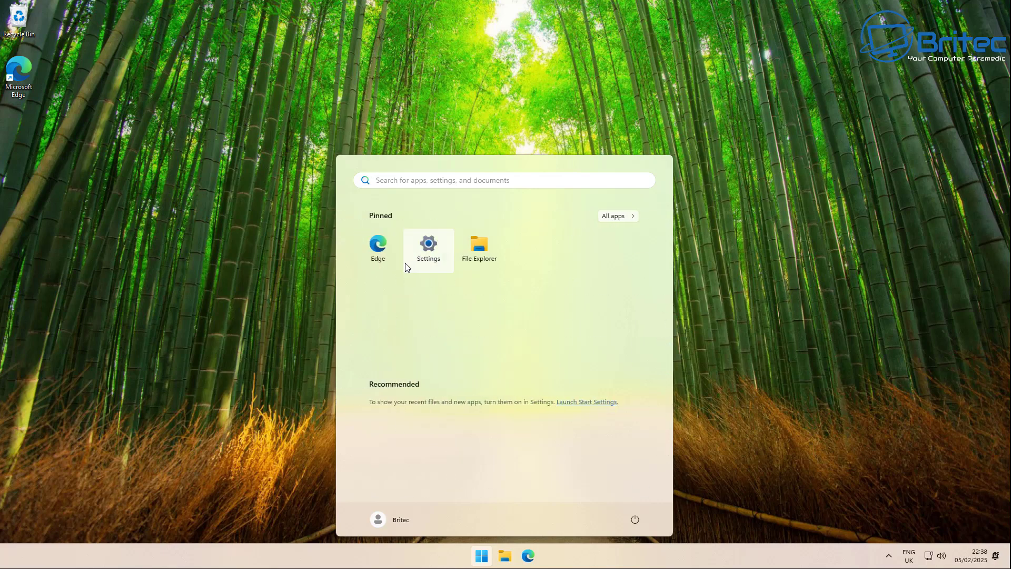
left_click(427, 248)
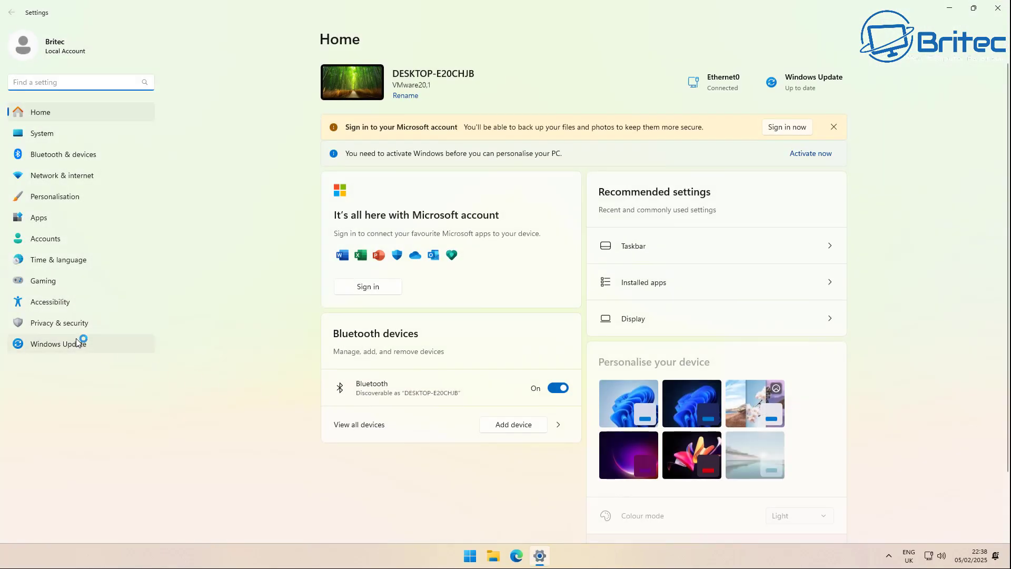
Review the Location and Diagnostics & feedback pages under Privacy & security, then close Settings.
left_click(63, 323)
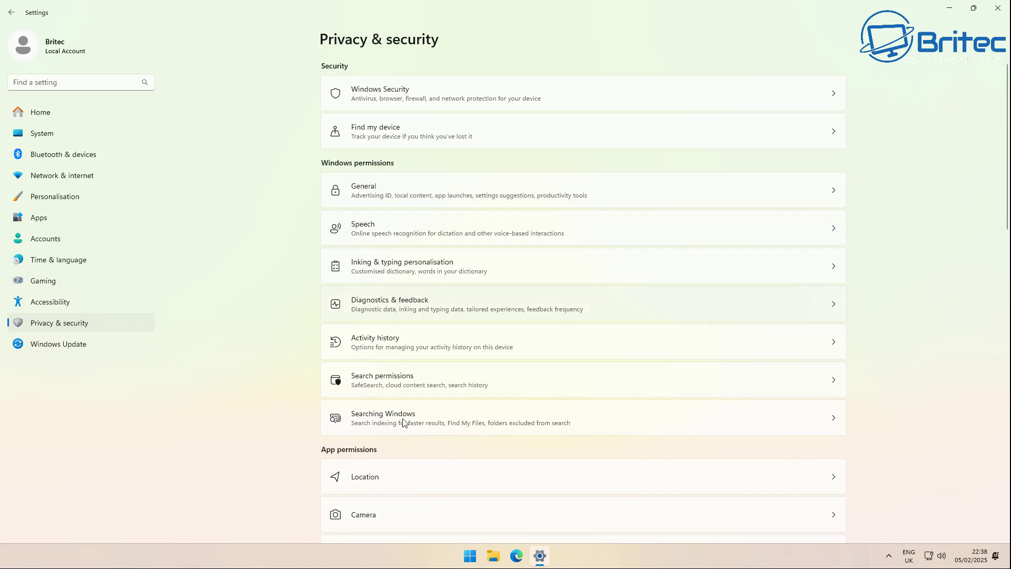
left_click(405, 477)
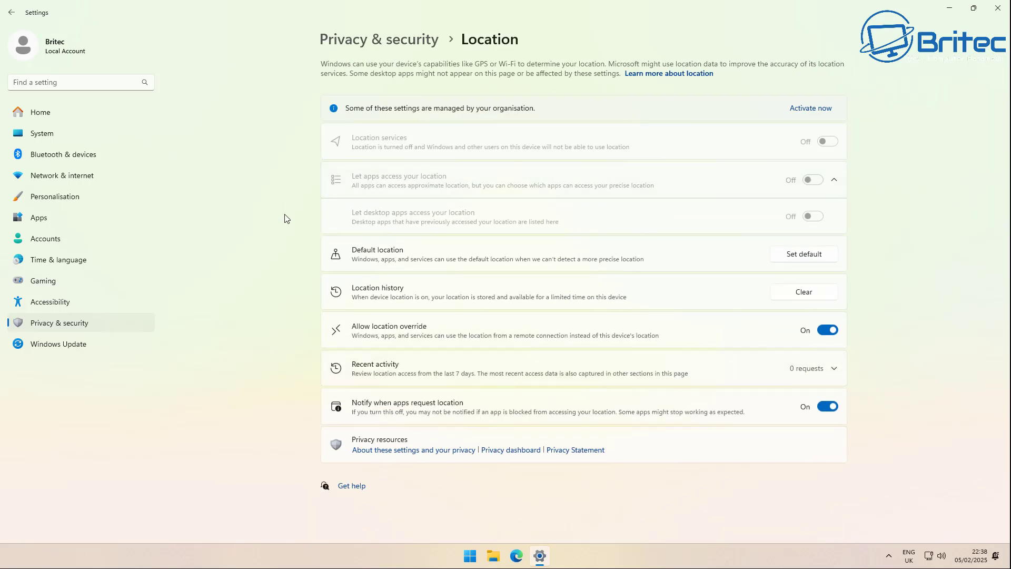
left_click(11, 12)
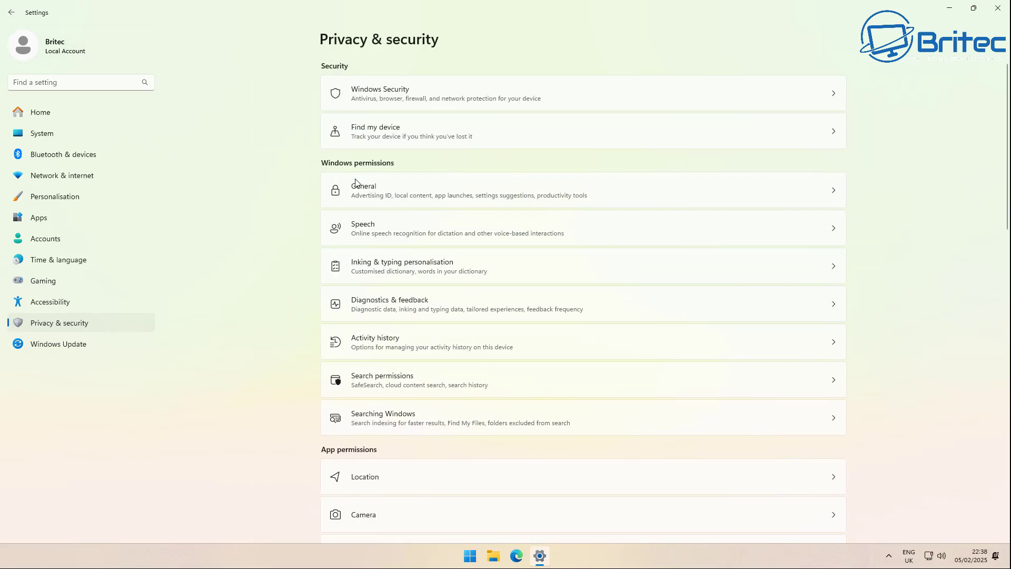
left_click(439, 304)
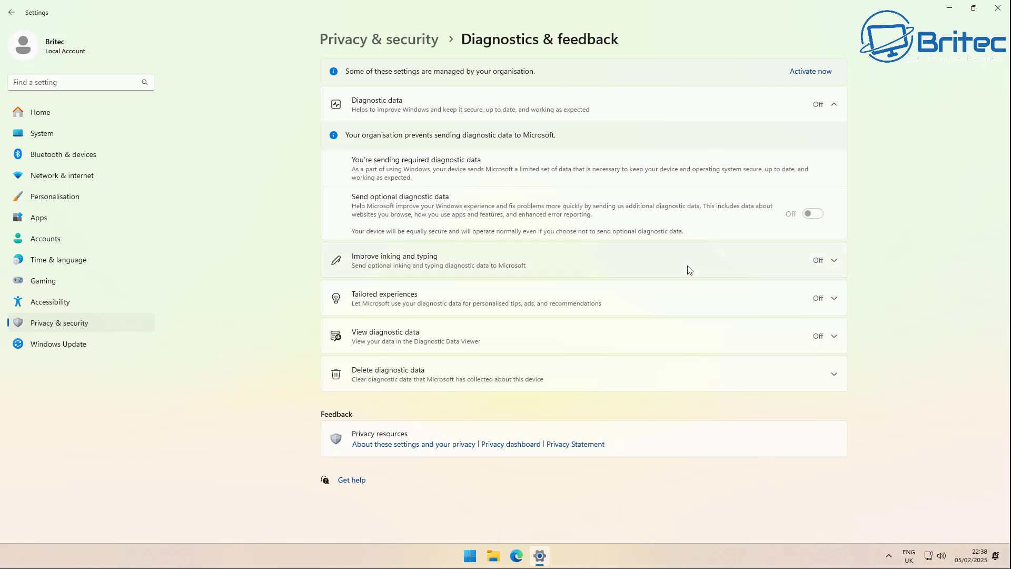
left_click(11, 12)
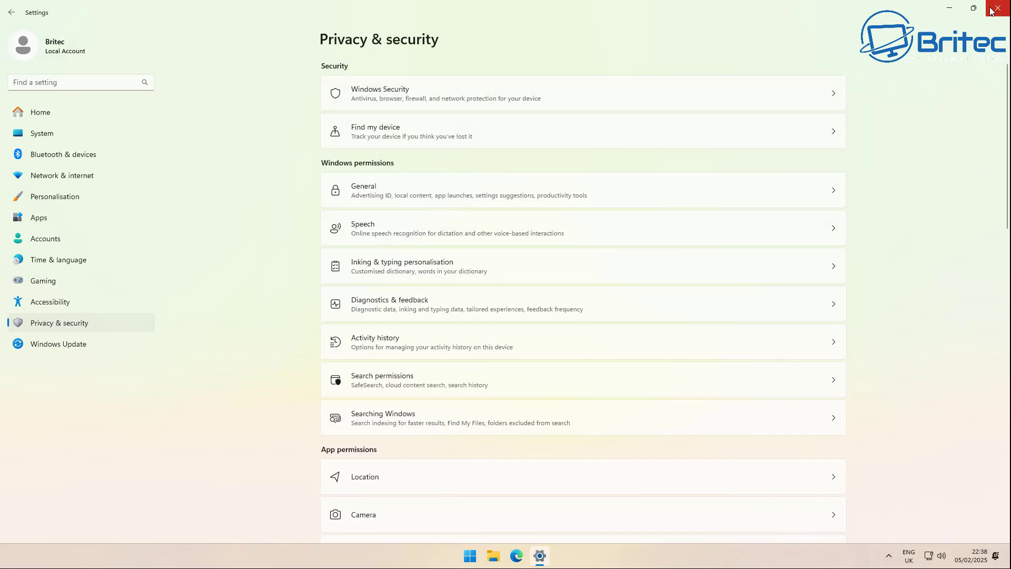
left_click(991, 11)
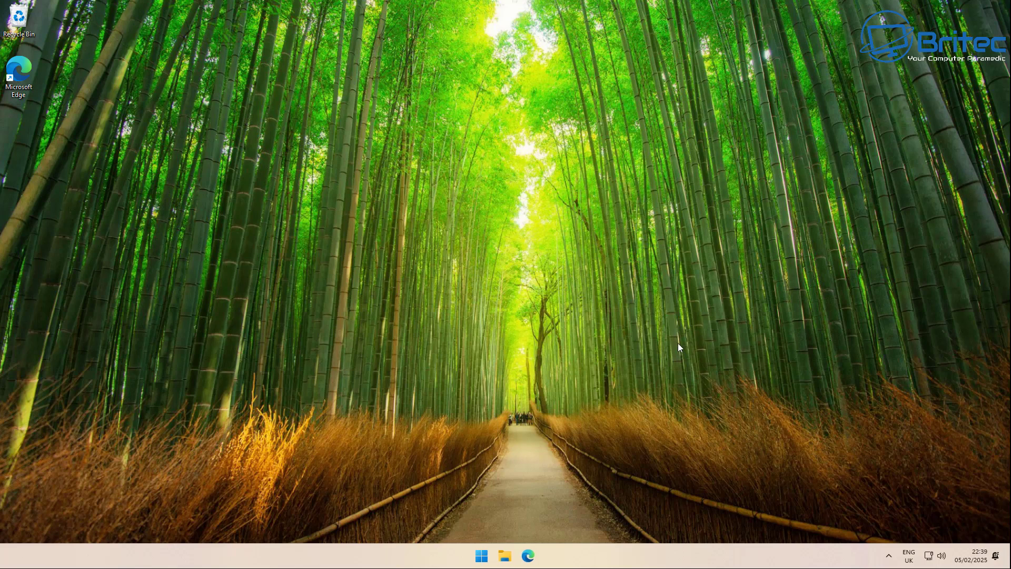